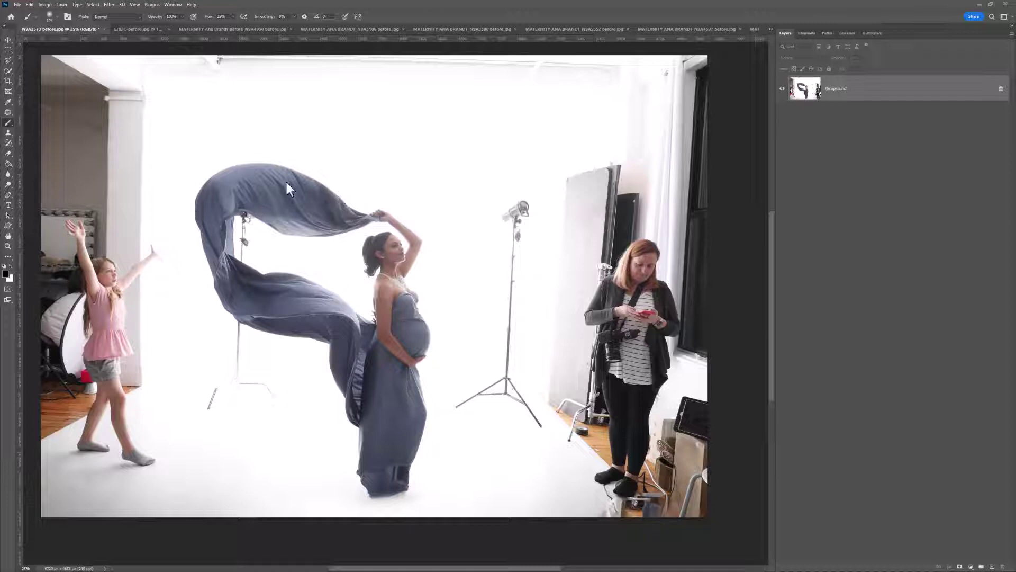
# Look through the open high-key before photos, from the maternity portraits to the ballerina, and return to the N8A2573 flying-fabric image
pyautogui.click(313, 28)
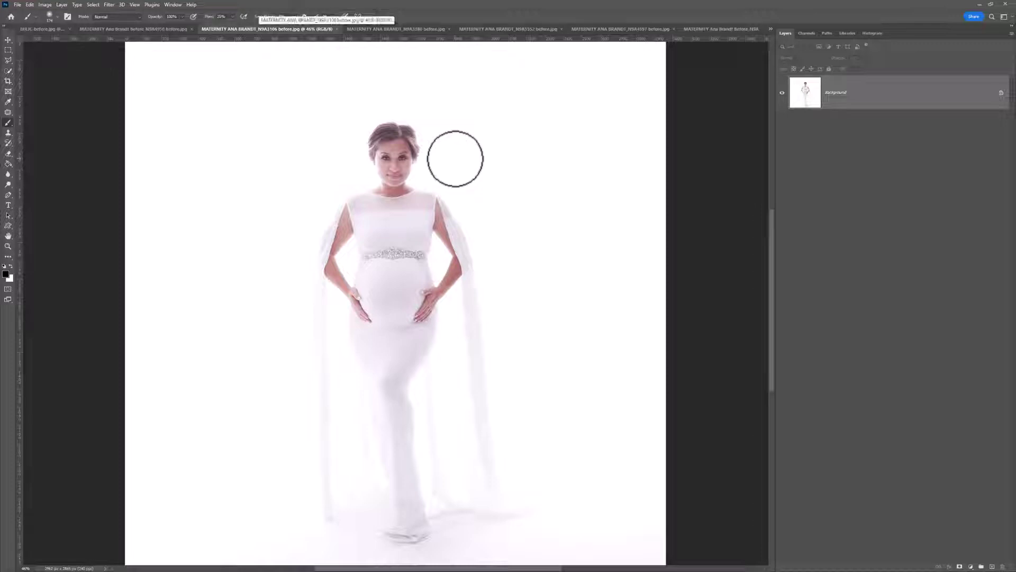
pyautogui.click(528, 29)
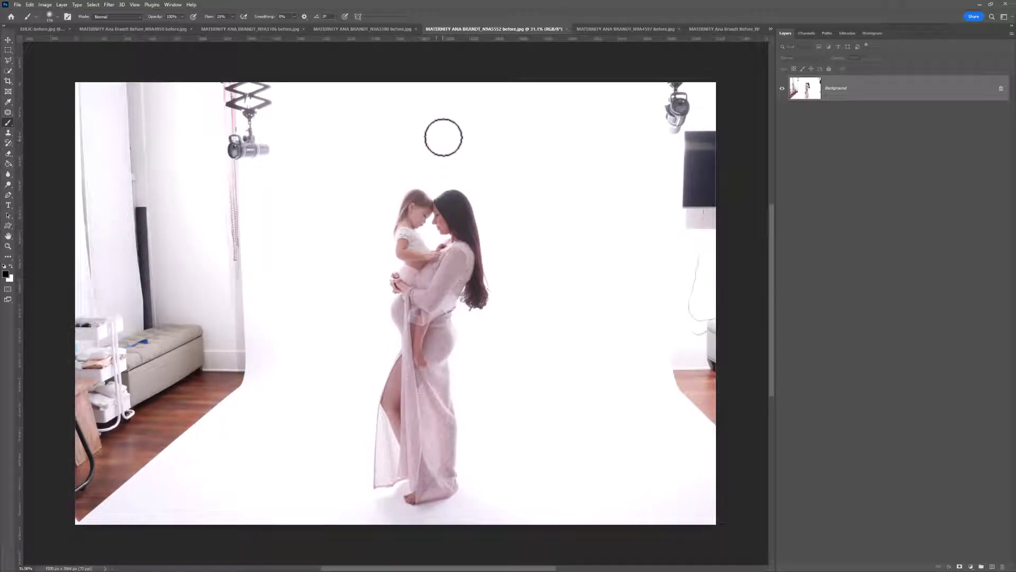
pyautogui.scroll(-1, 499, 212)
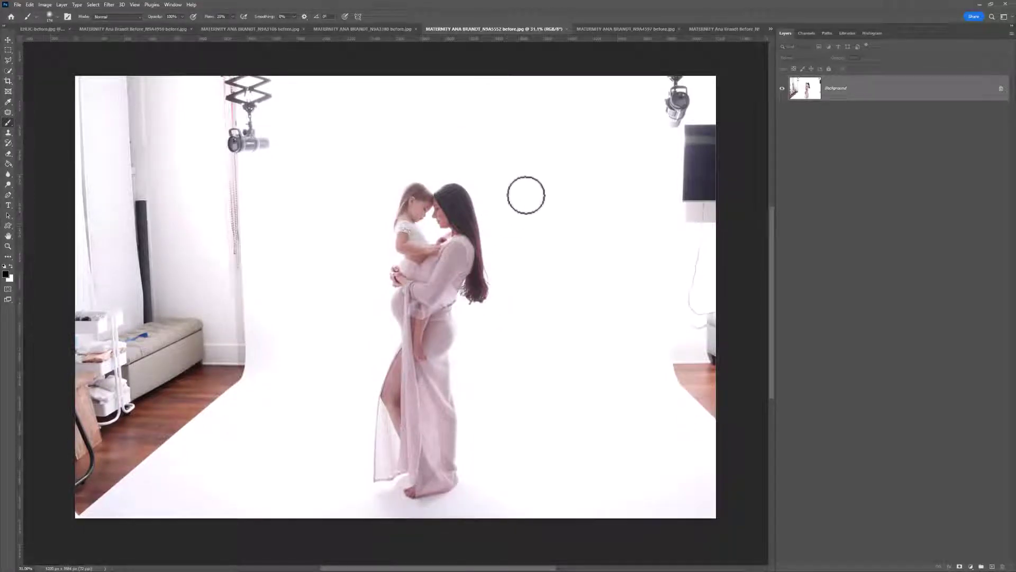
pyautogui.click(621, 30)
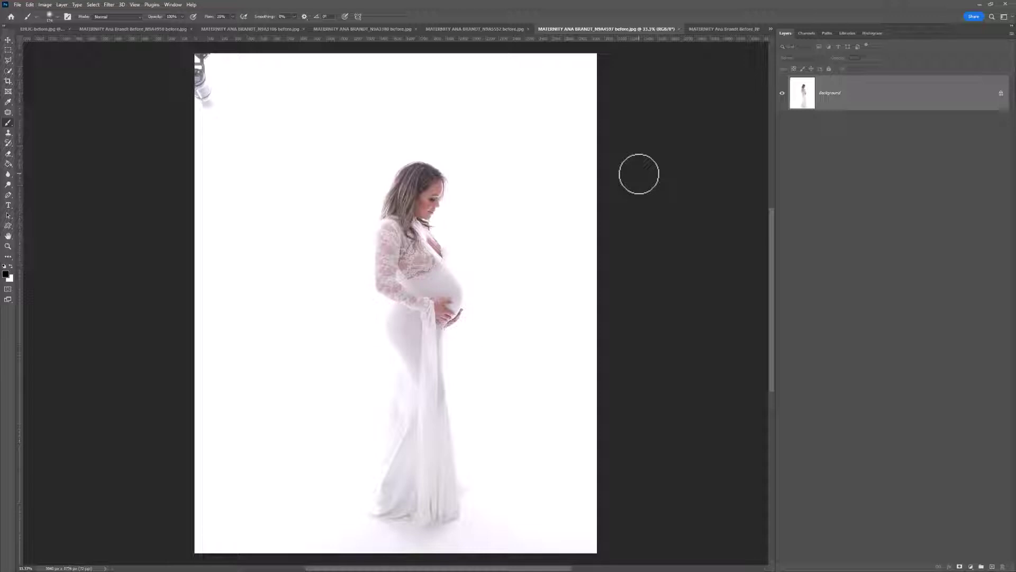
pyautogui.click(723, 29)
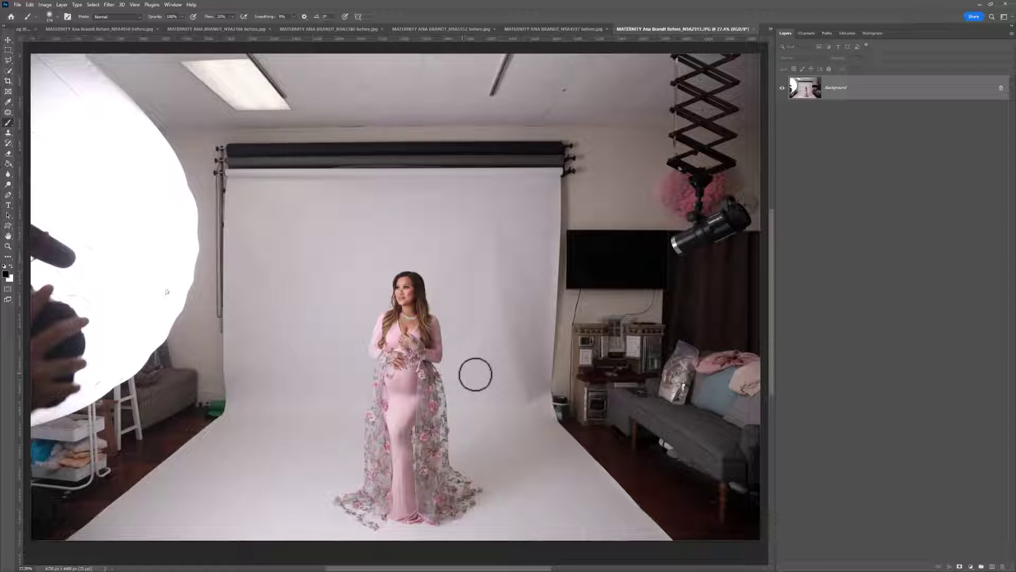
pyautogui.click(85, 29)
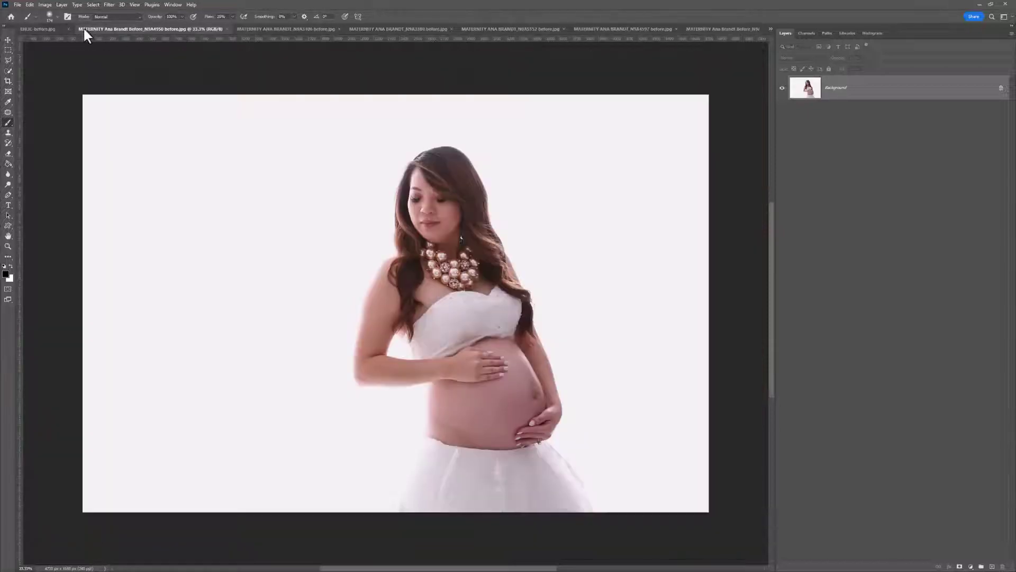
pyautogui.click(35, 29)
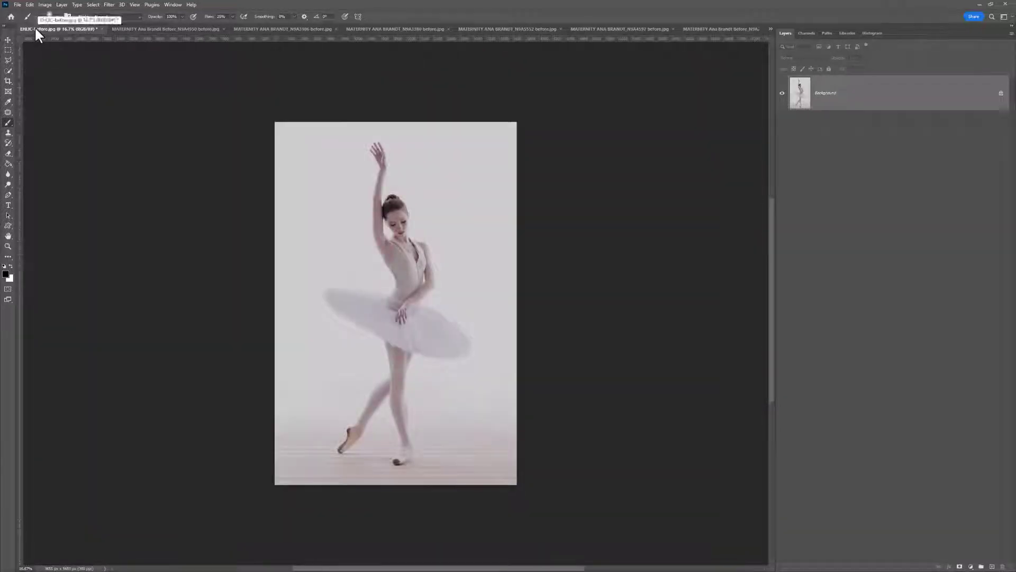
pyautogui.hotkey('ctrl', 'shift', 'Tab')
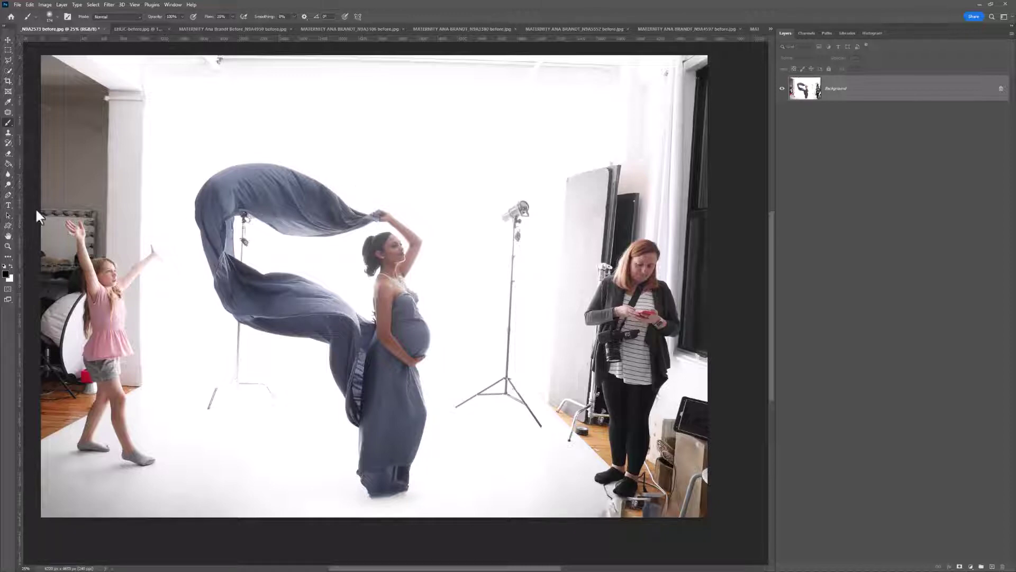
# Load the "LSP - HIGH KEY BLAST Photoshop Actions V02.atn" file from the DOWNLOADS folder into Photoshop
pyautogui.moveTo(0, 269); pyautogui.dragTo(530, 98)
pyautogui.moveTo(629, 547); pyautogui.dragTo(382, 384)
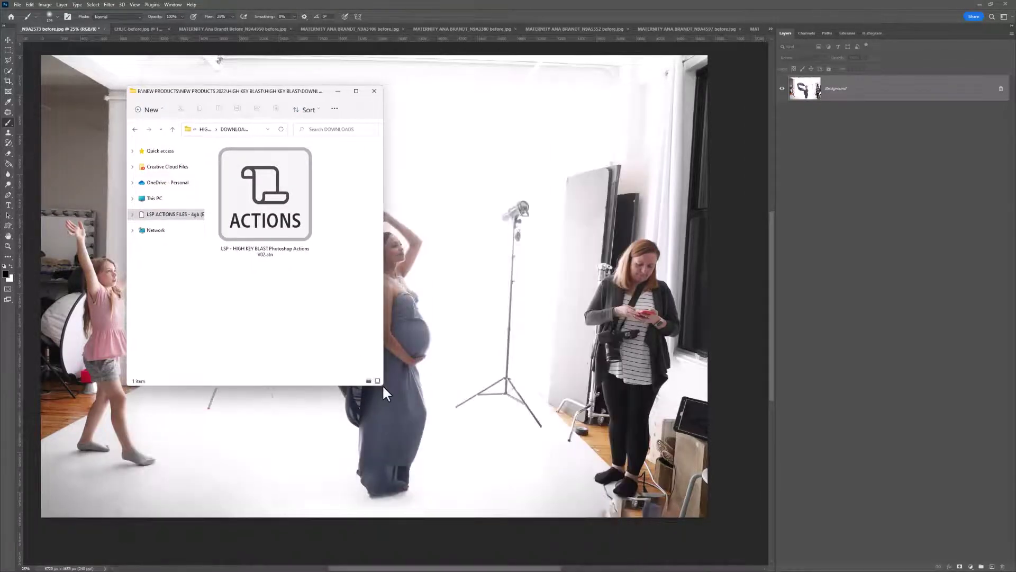
pyautogui.doubleClick(261, 187)
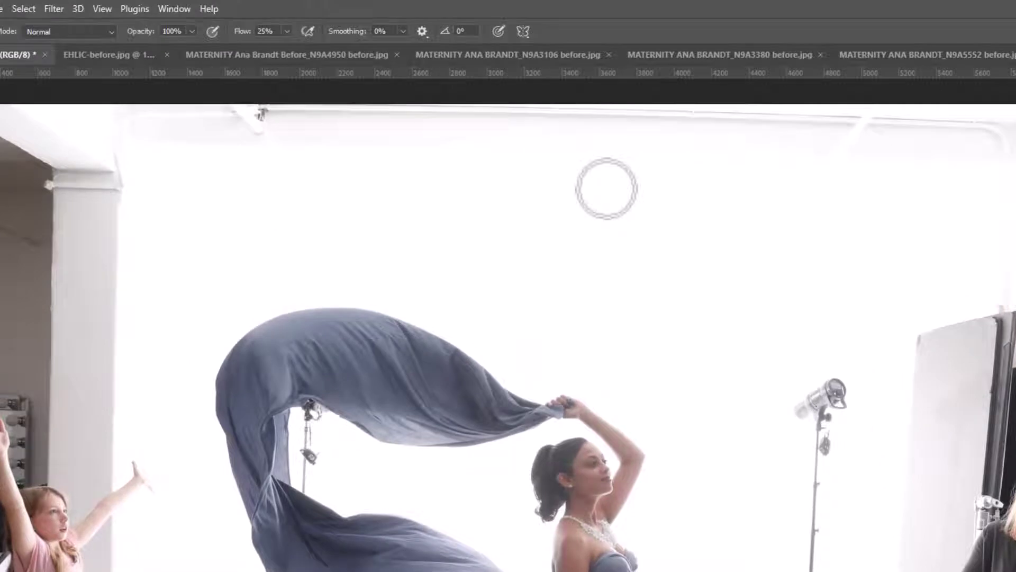
# Show the loaded actions and play Glossy High Key Workflow Layers from the LSP > HIGH KEY BLAST set on the N8A2573 photo
pyautogui.click(182, 8)
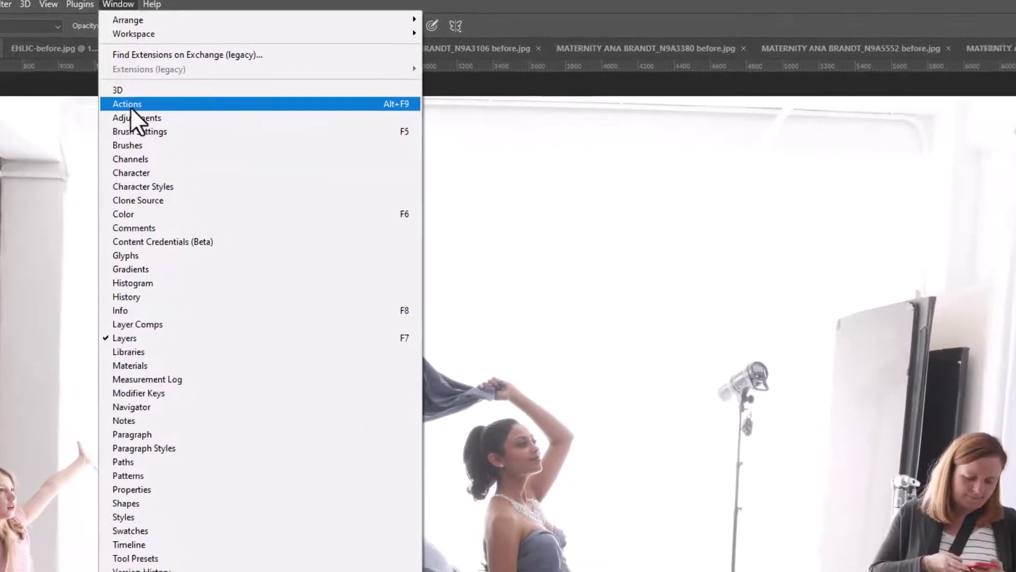
pyautogui.click(186, 113)
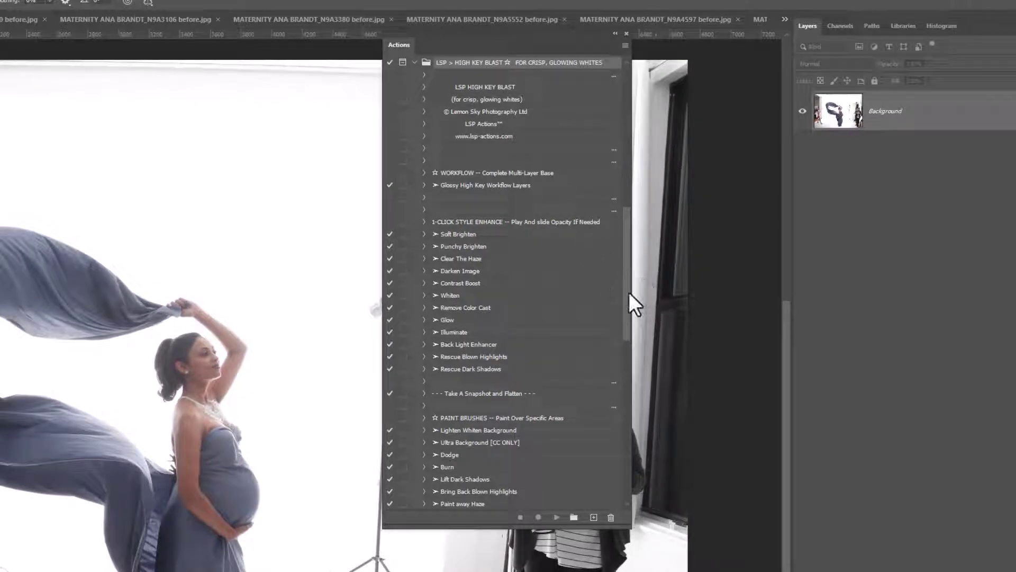
pyautogui.moveTo(628, 292); pyautogui.dragTo(615, 264)
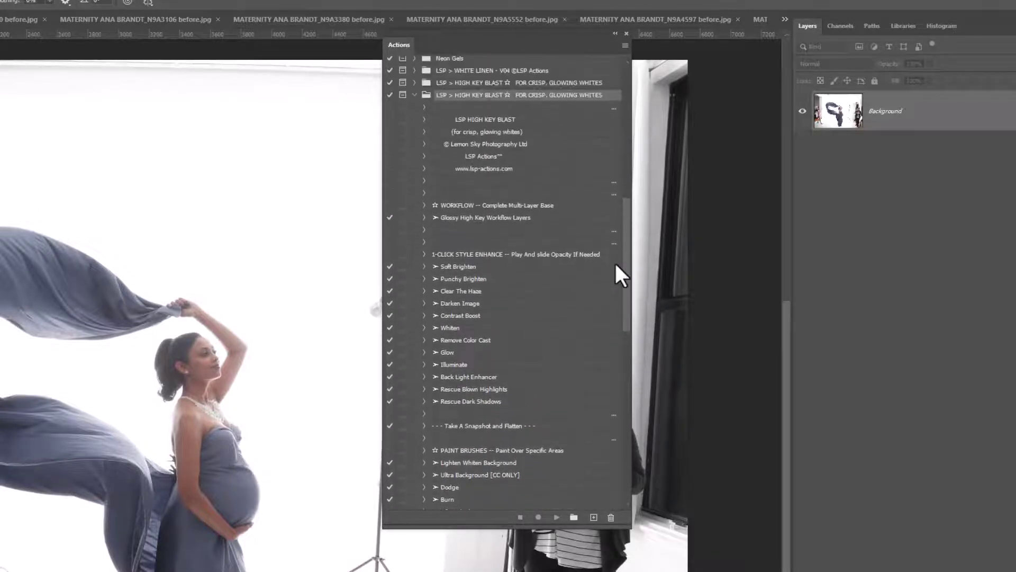
pyautogui.click(483, 218)
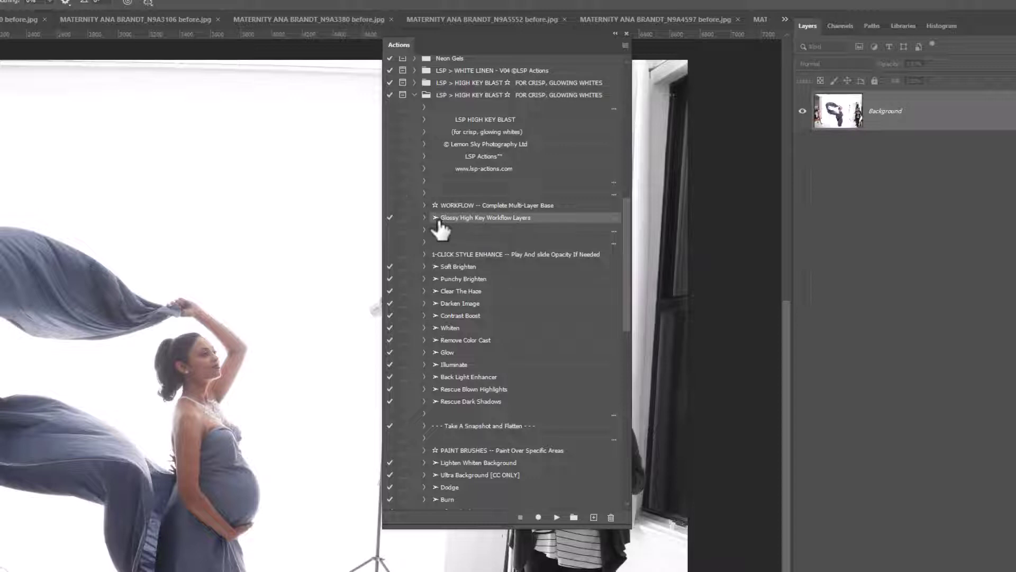
pyautogui.click(556, 518)
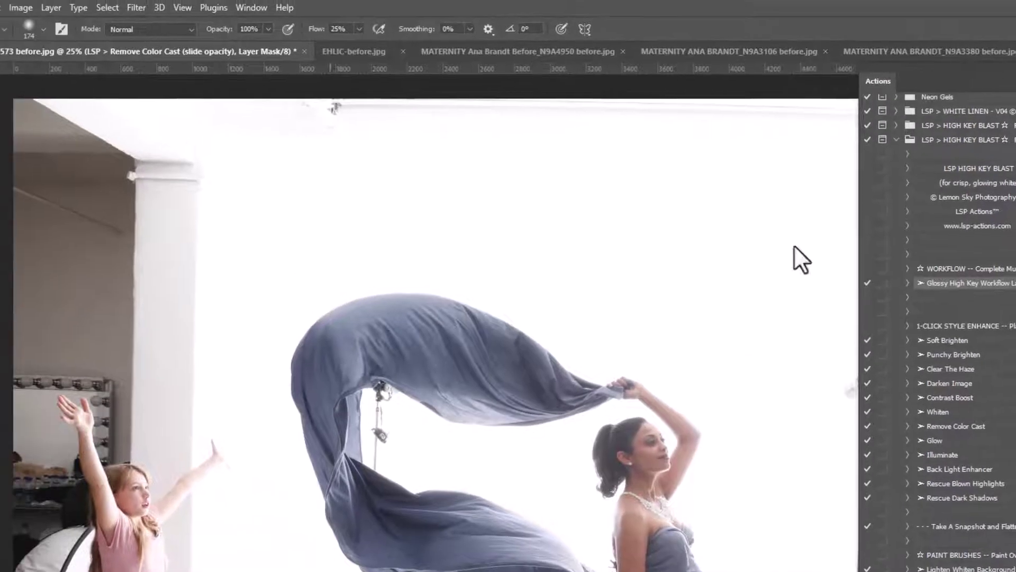
# Switch the action list to Button Mode
pyautogui.click(254, 8)
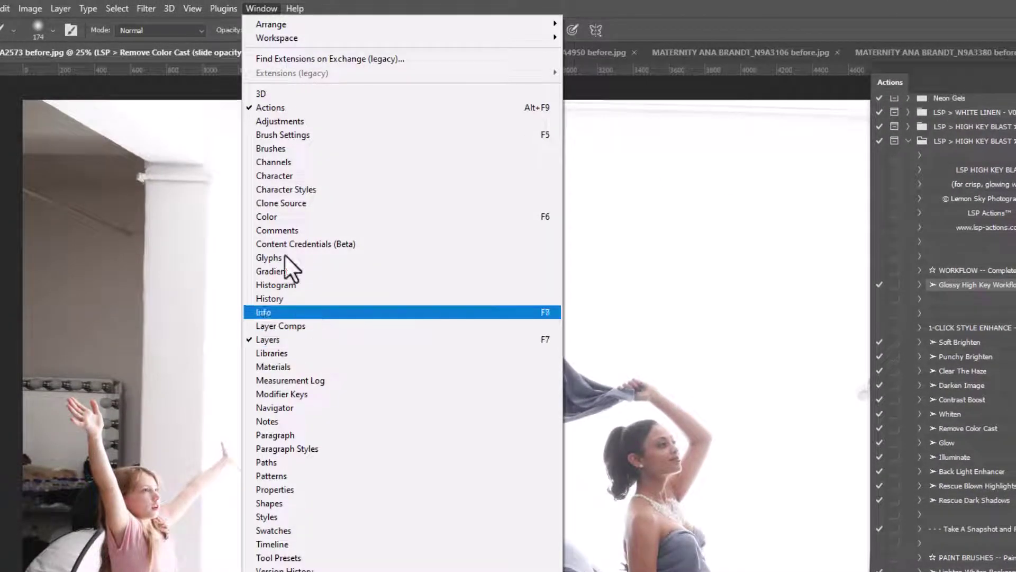
pyautogui.click(254, 10)
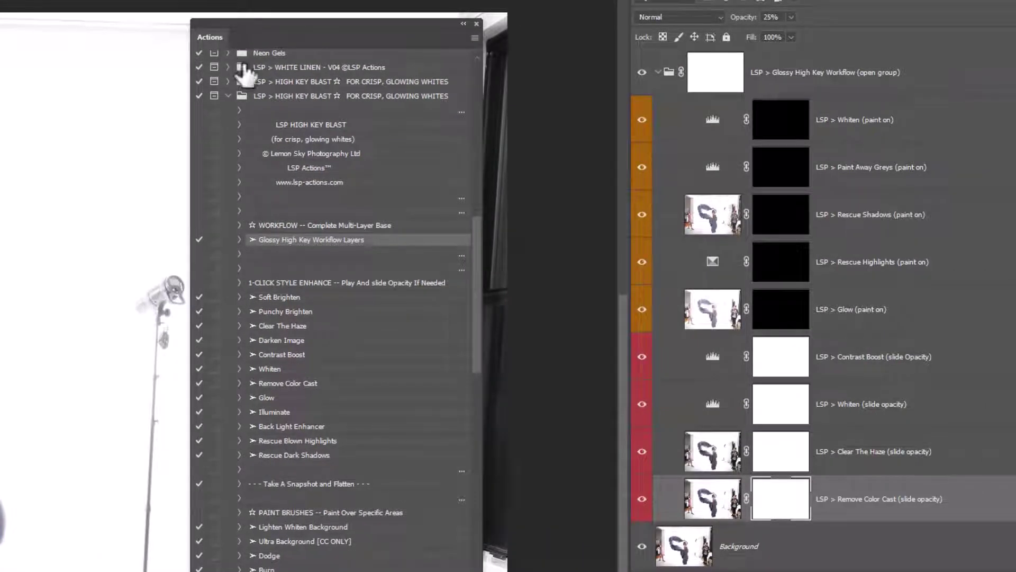
pyautogui.click(266, 97)
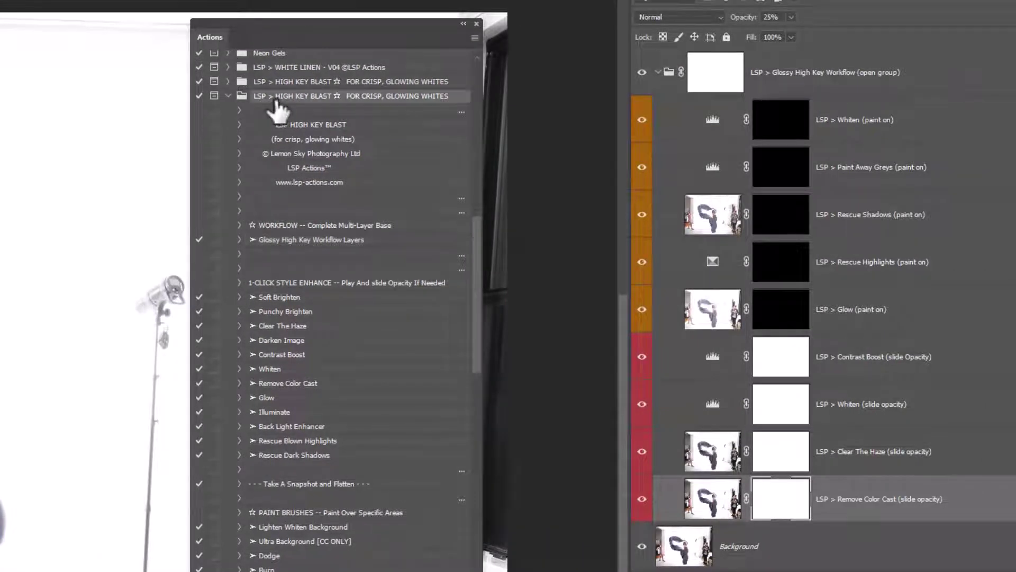
pyautogui.click(474, 38)
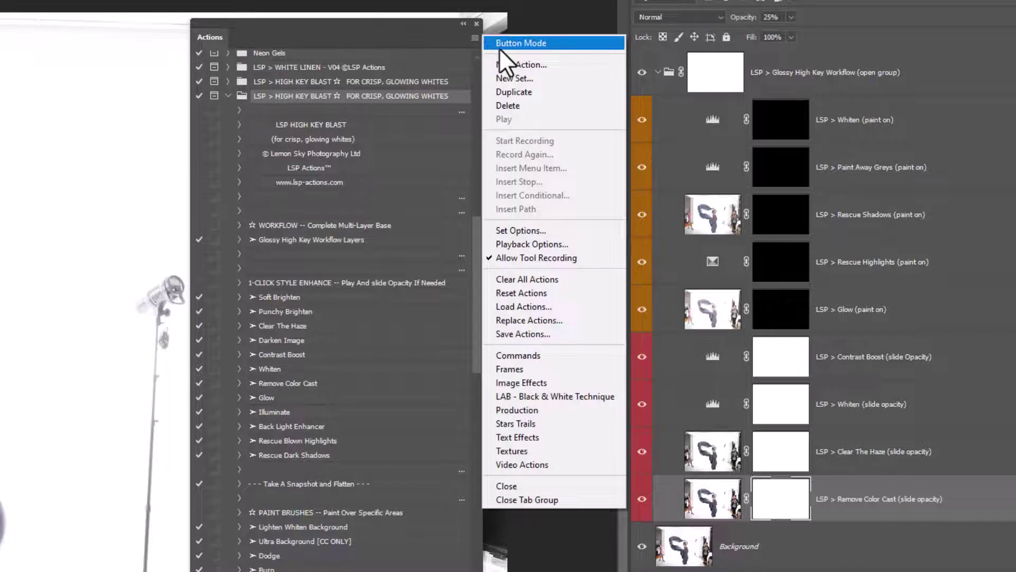
pyautogui.click(499, 45)
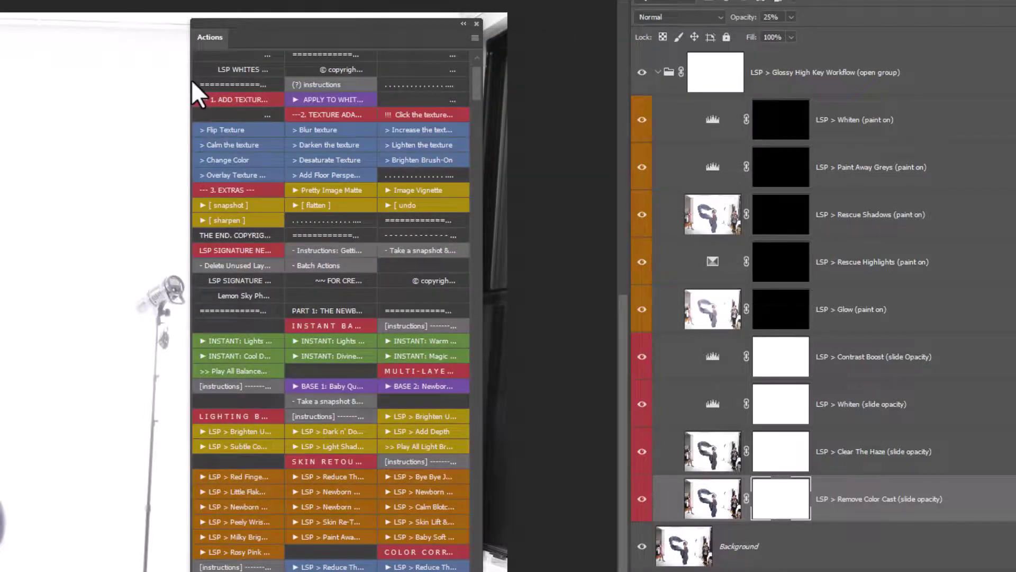
# Dock the action buttons beside the layer list and narrow them to a single column
pyautogui.moveTo(206, 39); pyautogui.dragTo(626, 99)
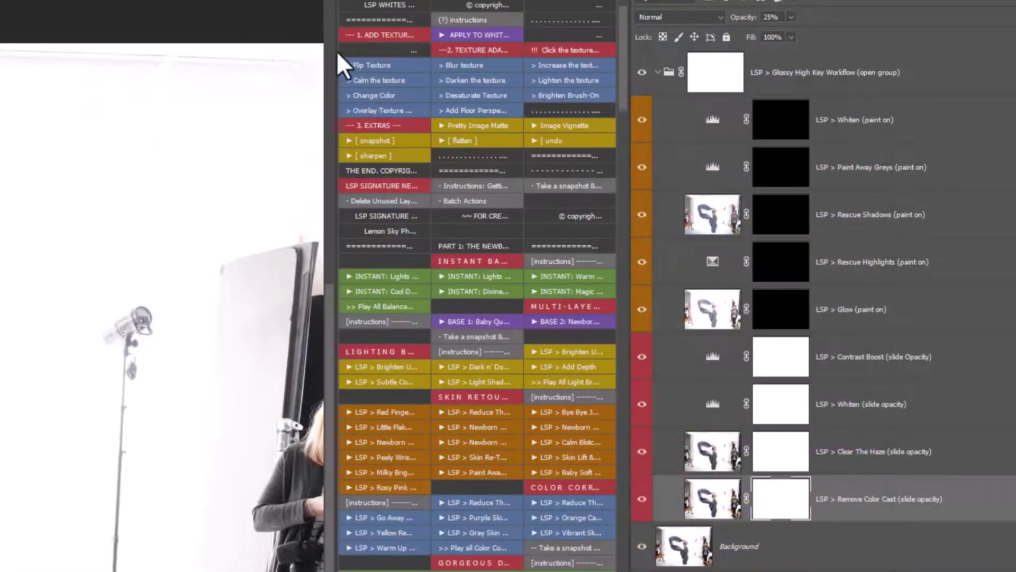
pyautogui.moveTo(324, 51); pyautogui.dragTo(442, 50)
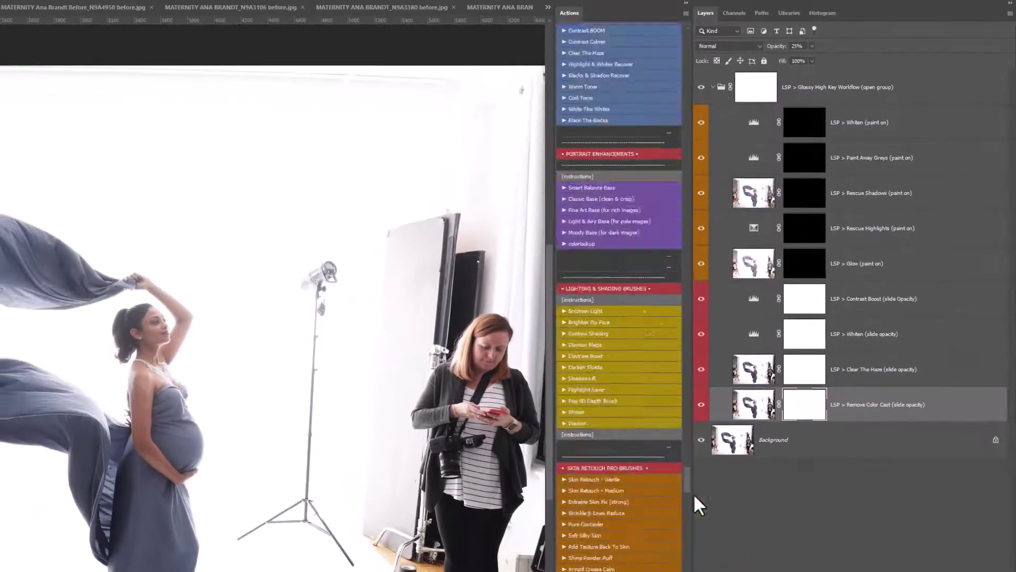
pyautogui.moveTo(695, 497); pyautogui.dragTo(688, 571)
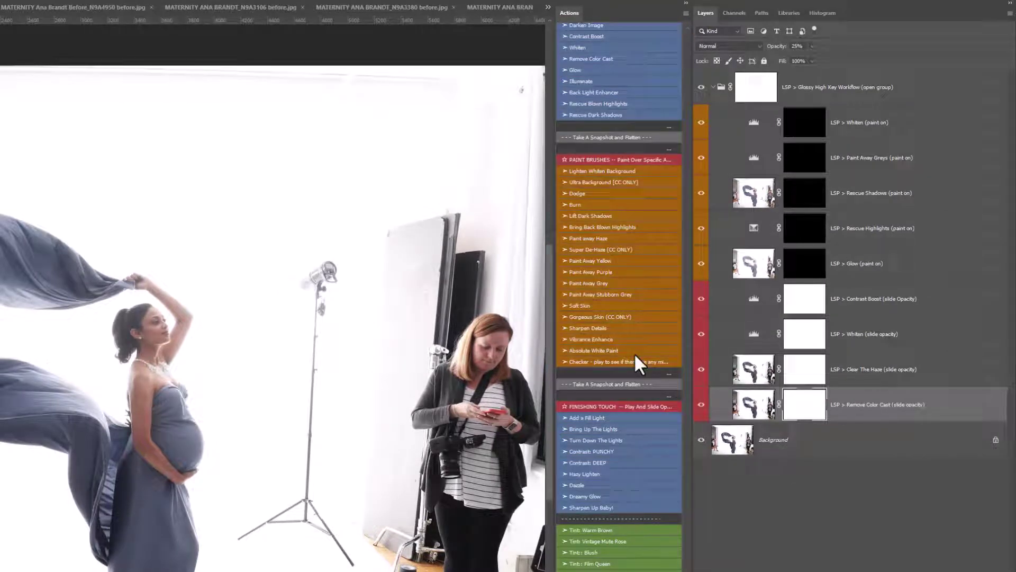
# Try the Clear The Haze action with its layer opacity raised to 100%, and delete the added layer
pyautogui.scroll(5, 634, 352)
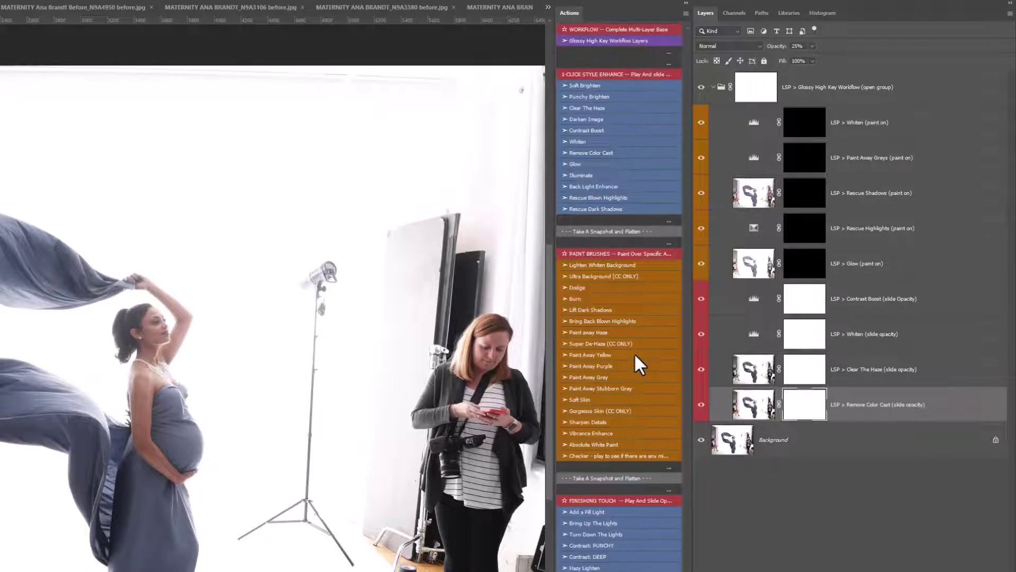
pyautogui.scroll(3, 634, 352)
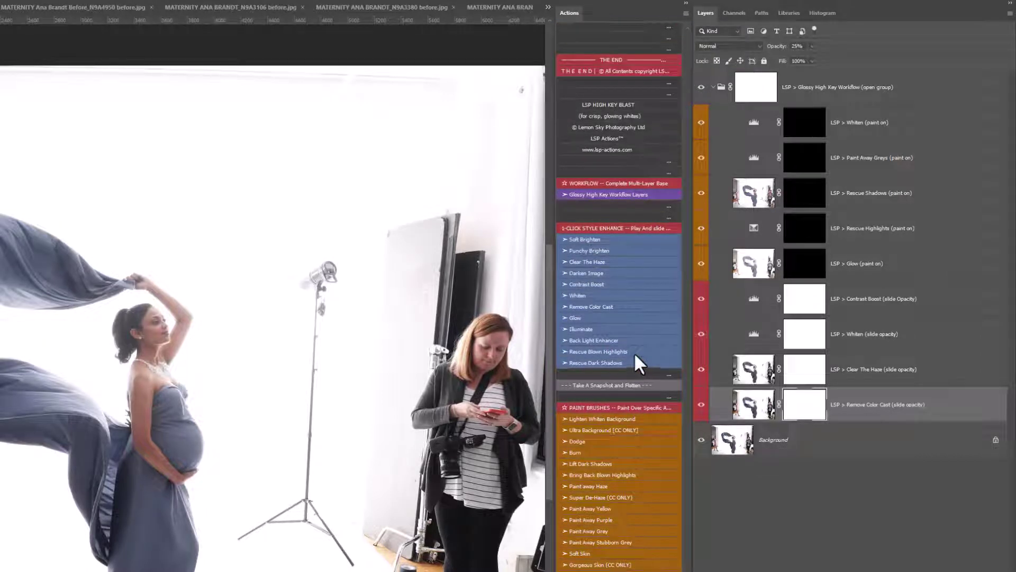
pyautogui.scroll(-3, 602, 156)
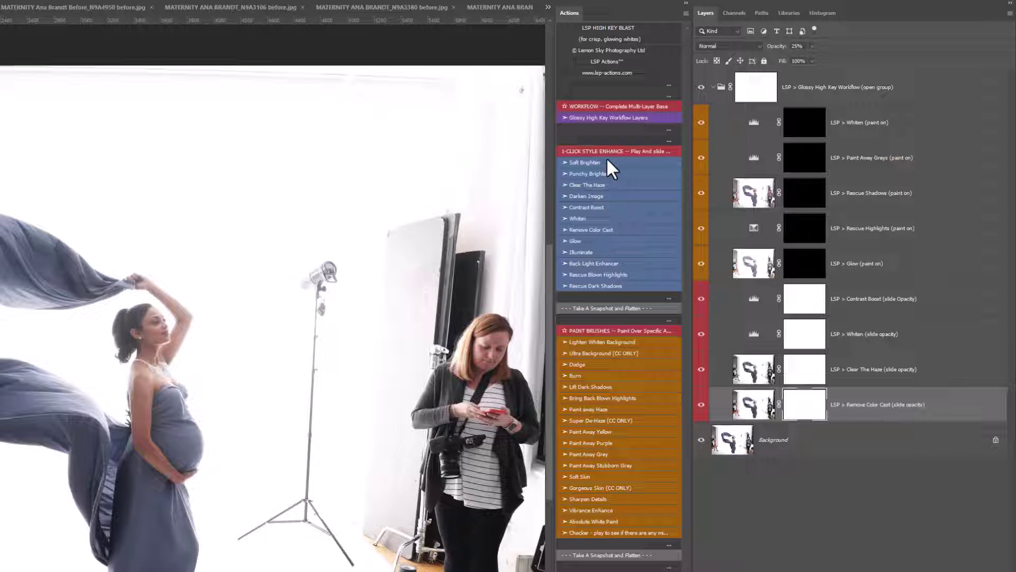
pyautogui.click(583, 183)
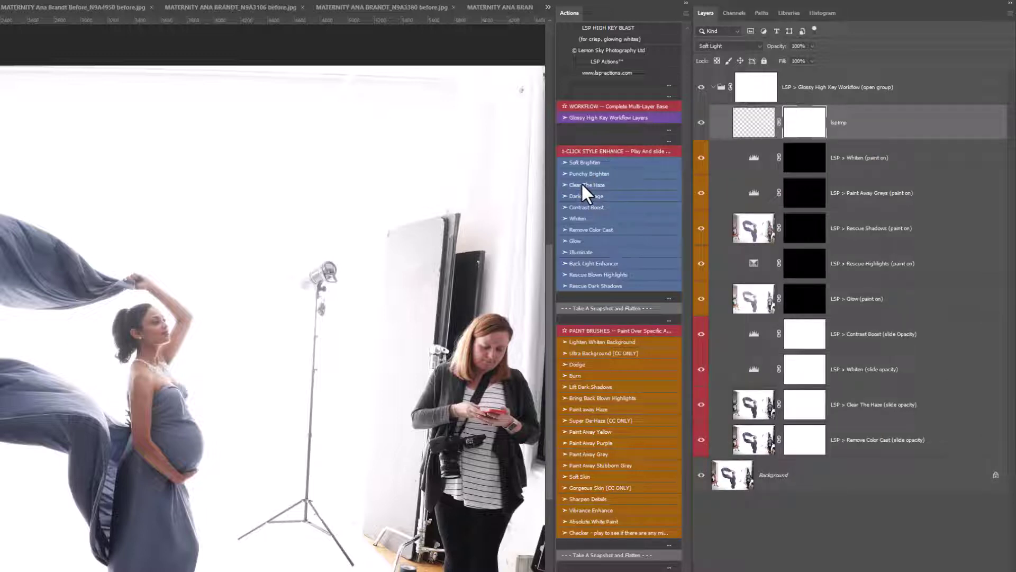
pyautogui.click(812, 46)
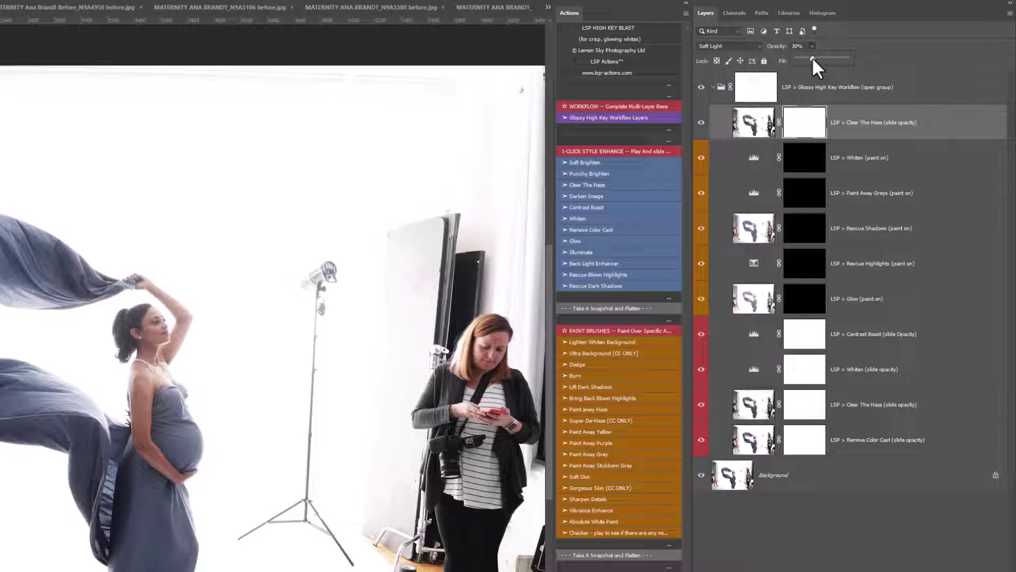
pyautogui.moveTo(841, 53); pyautogui.dragTo(857, 51)
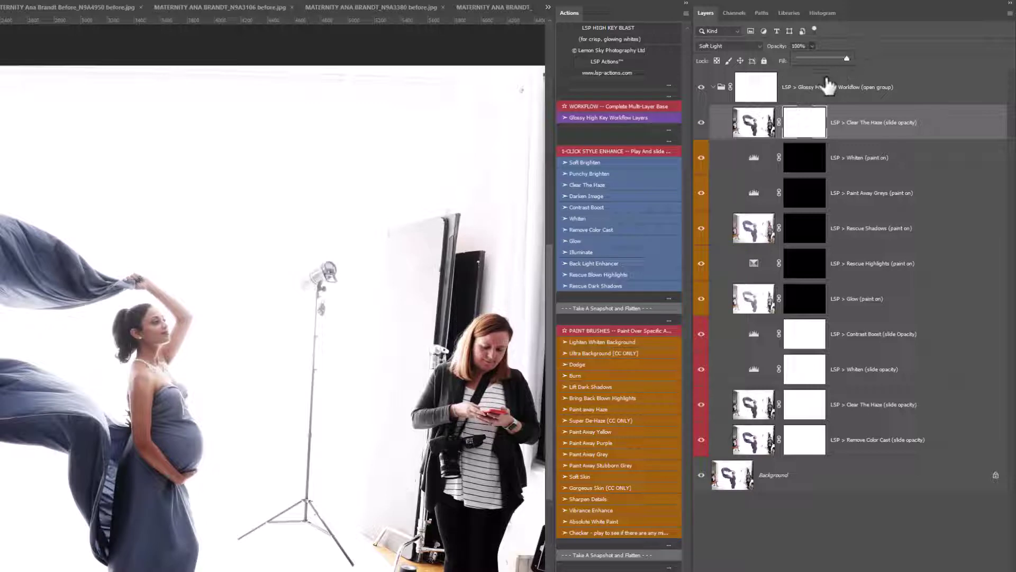
pyautogui.moveTo(764, 132); pyautogui.dragTo(764, 571)
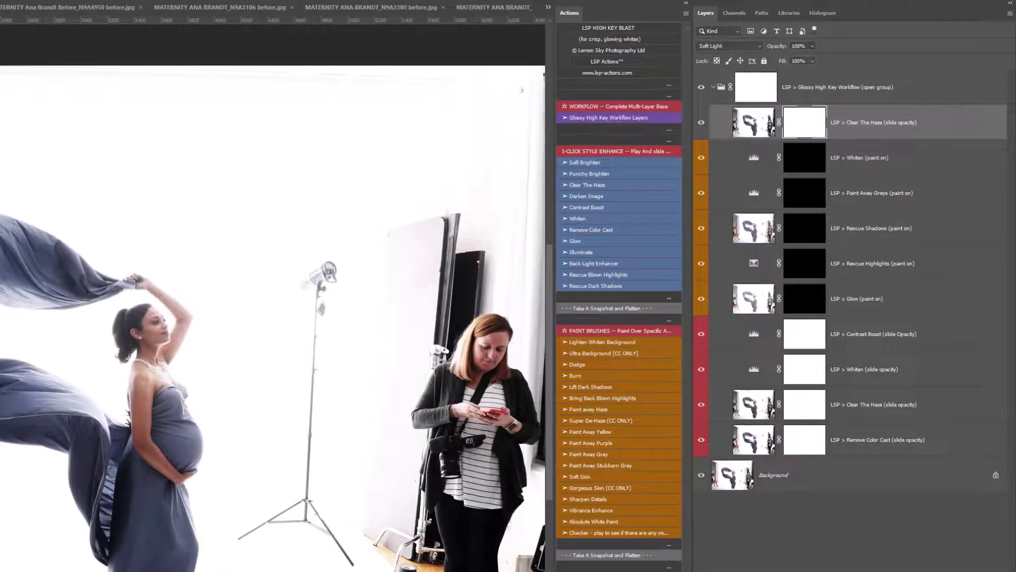
pyautogui.press('Delete')
# Delete the Glossy High Key Workflow layer group and browse the Paint Brushes and Finishing Touch actions
pyautogui.scroll(-3, 678, 349)
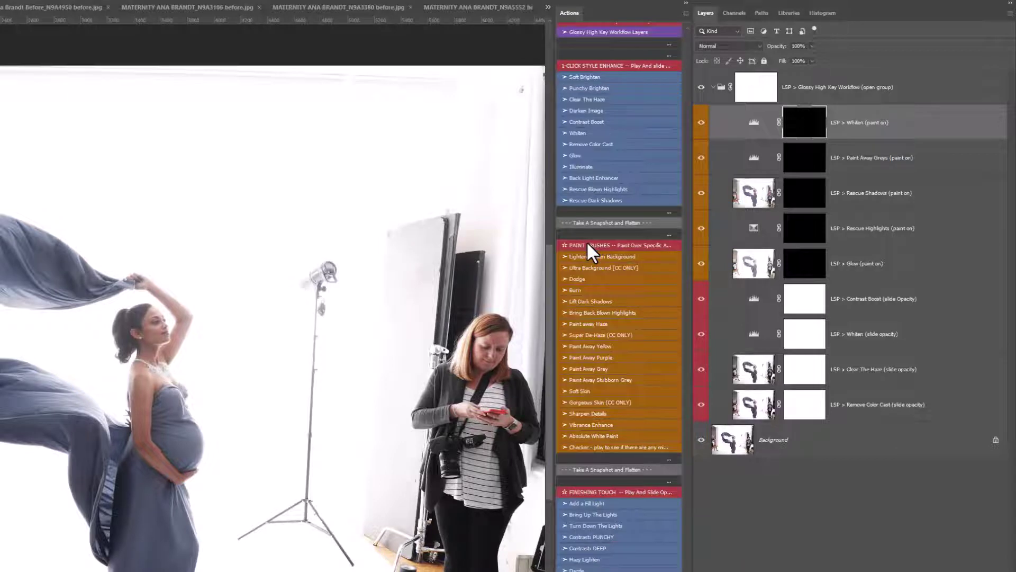
pyautogui.click(713, 87)
pyautogui.moveTo(794, 91); pyautogui.dragTo(935, 571)
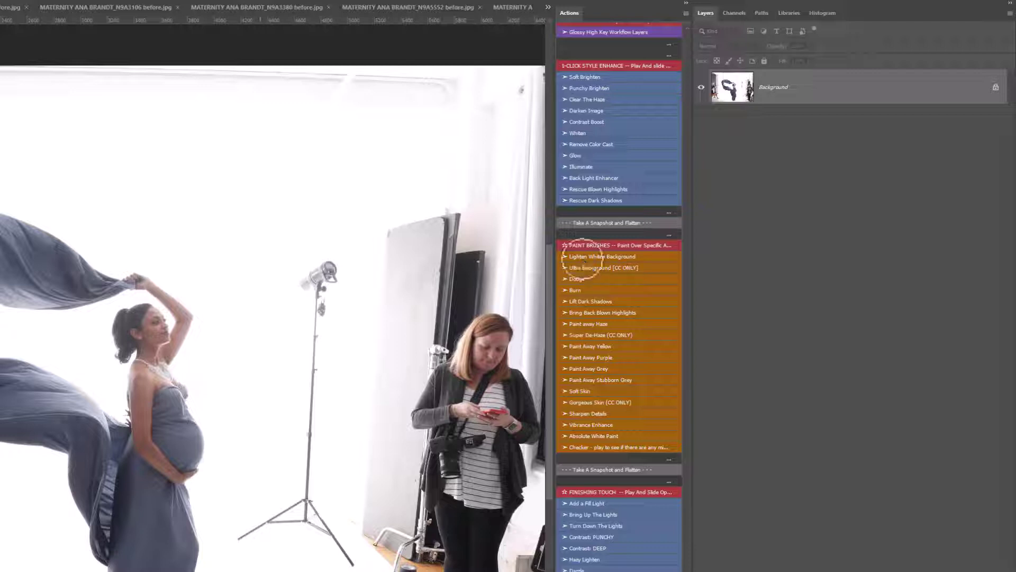
pyautogui.click(584, 260)
pyautogui.scroll(-3, 590, 447)
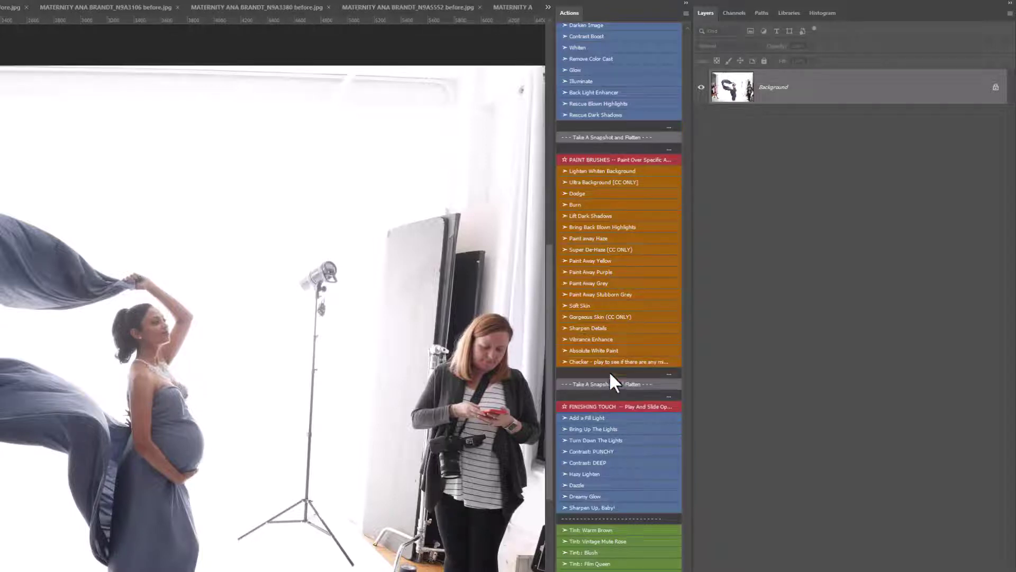
# Run the Glossy High Key Workflow Layers action and lower the Remove Color Cast layer's opacity to 9%
pyautogui.scroll(5, 611, 379)
pyautogui.scroll(5, 625, 337)
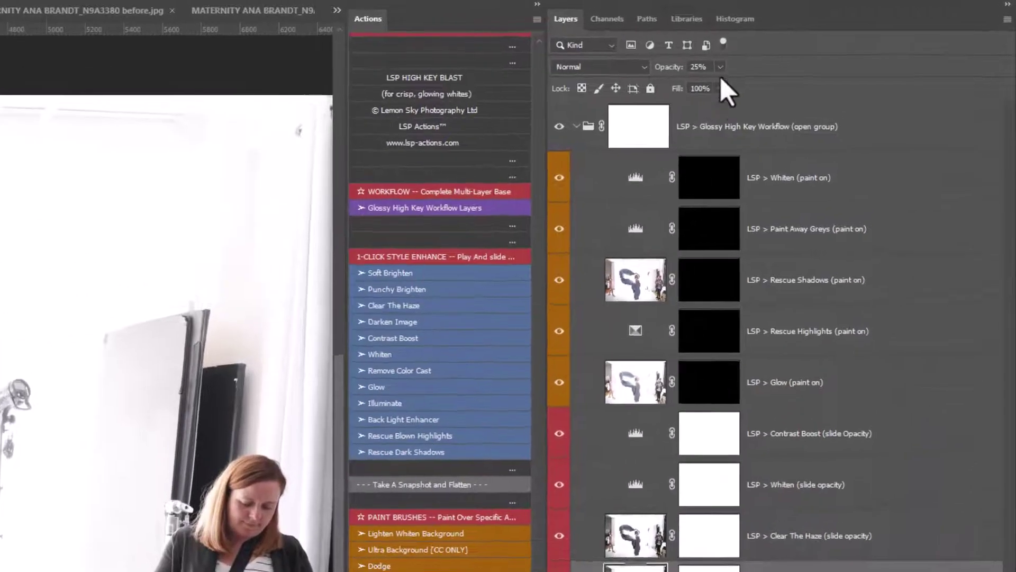
pyautogui.click(812, 61)
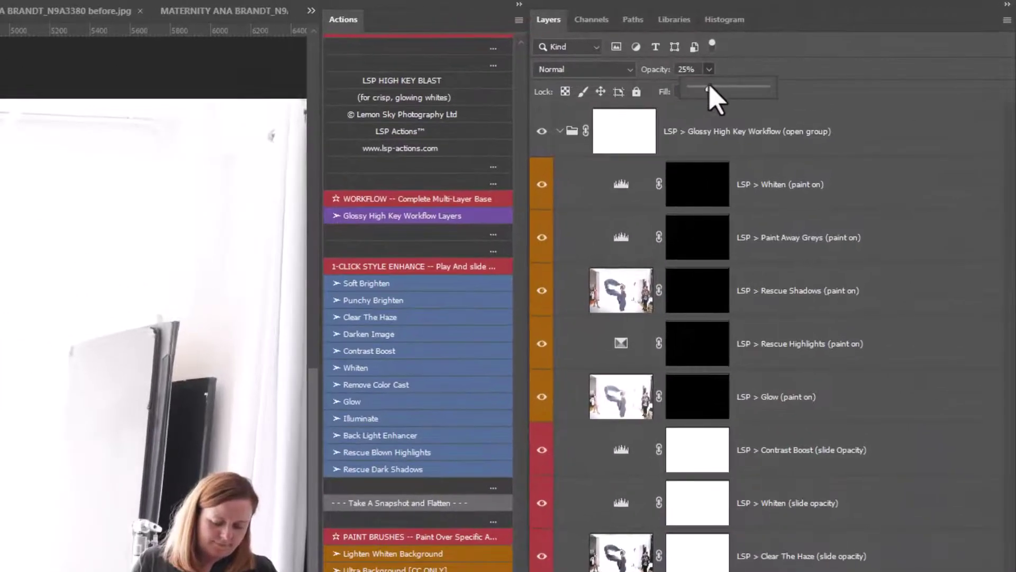
pyautogui.moveTo(709, 88)
pyautogui.mouseDown()
pyautogui.moveTo(730, 87)
pyautogui.moveTo(689, 87)
pyautogui.mouseUp()
pyautogui.press('Return')
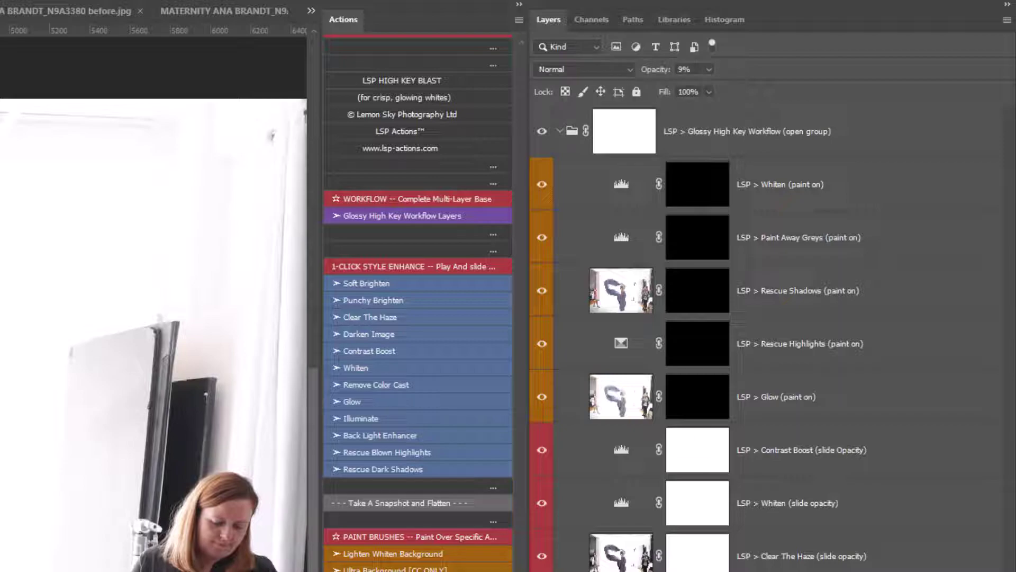
# Raise the Clear The Haze layer's opacity to about 82% and hide the Whiten (slide opacity) layer after trying its opacity
pyautogui.click(782, 556)
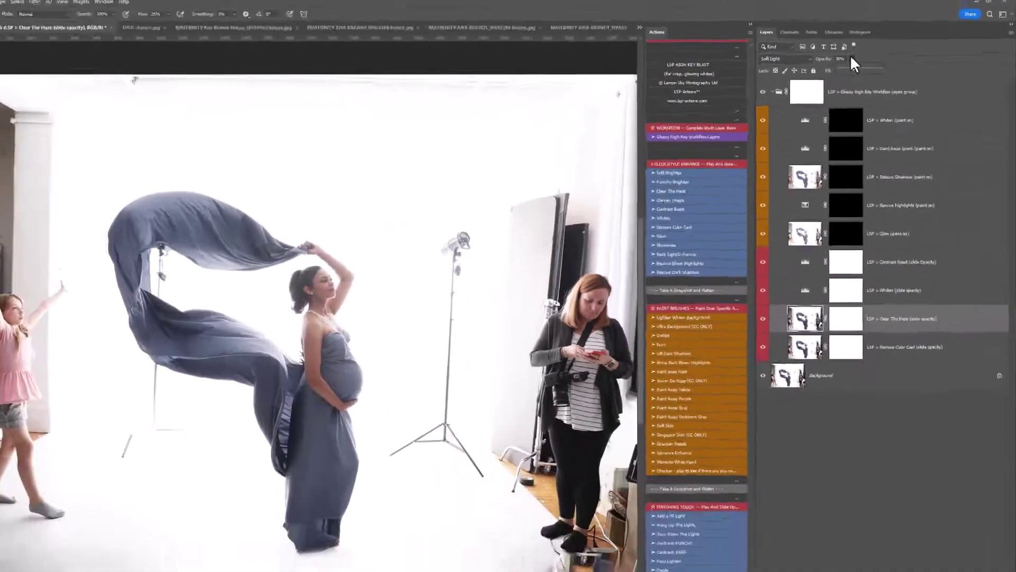
pyautogui.click(736, 67)
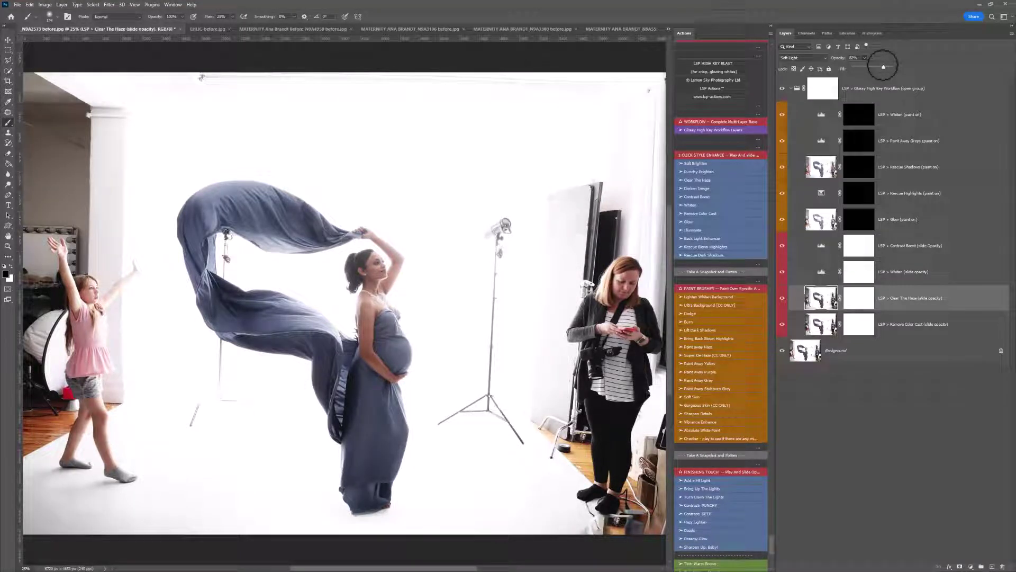
pyautogui.click(873, 275)
pyautogui.click(868, 273)
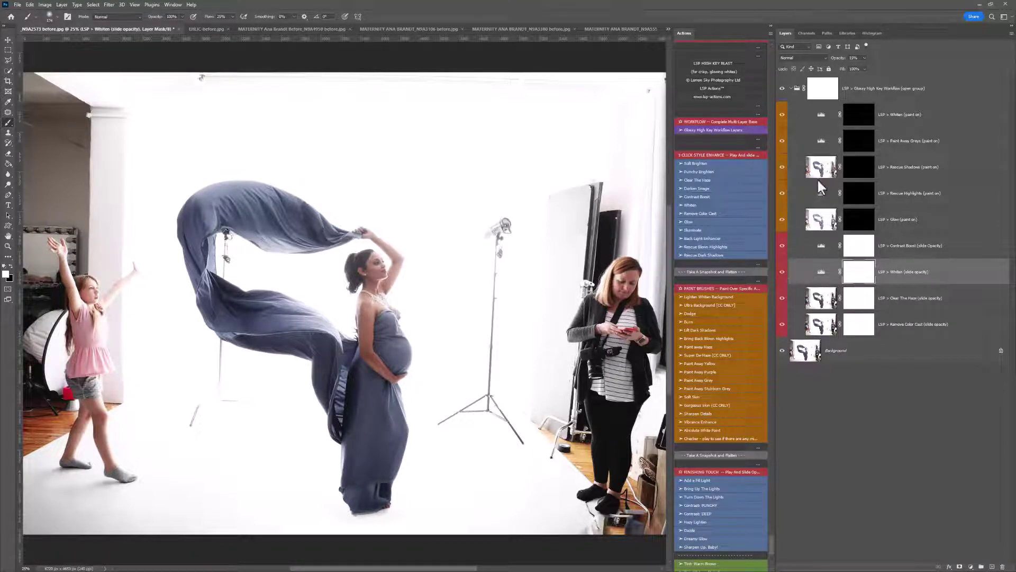
pyautogui.click(864, 56)
pyautogui.moveTo(864, 67)
pyautogui.mouseDown()
pyautogui.moveTo(874, 67)
pyautogui.moveTo(863, 67)
pyautogui.mouseUp()
pyautogui.click(783, 272)
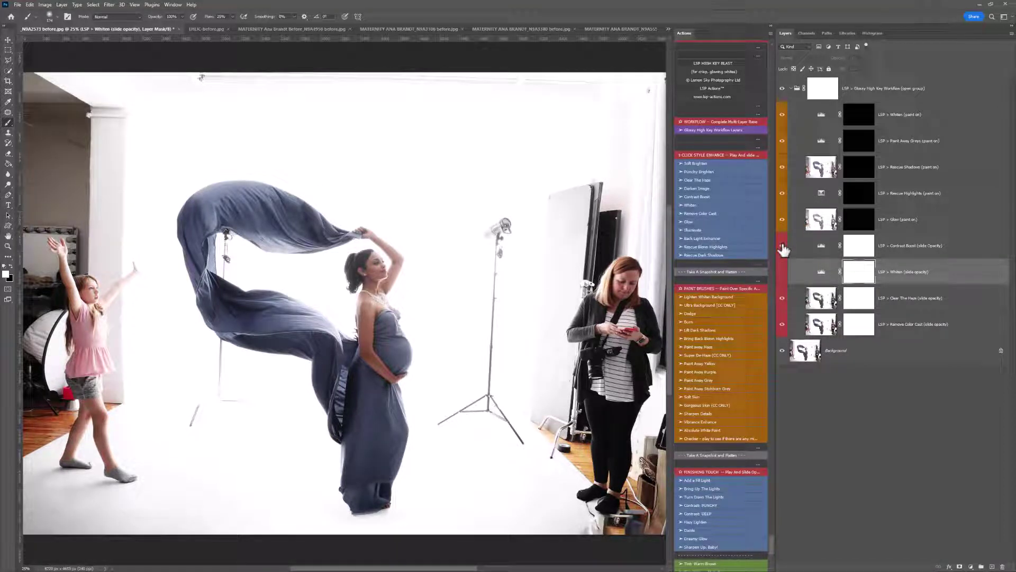
# Target the mask of the Glow (paint on) layer and activate the Brush tool
pyautogui.click(853, 223)
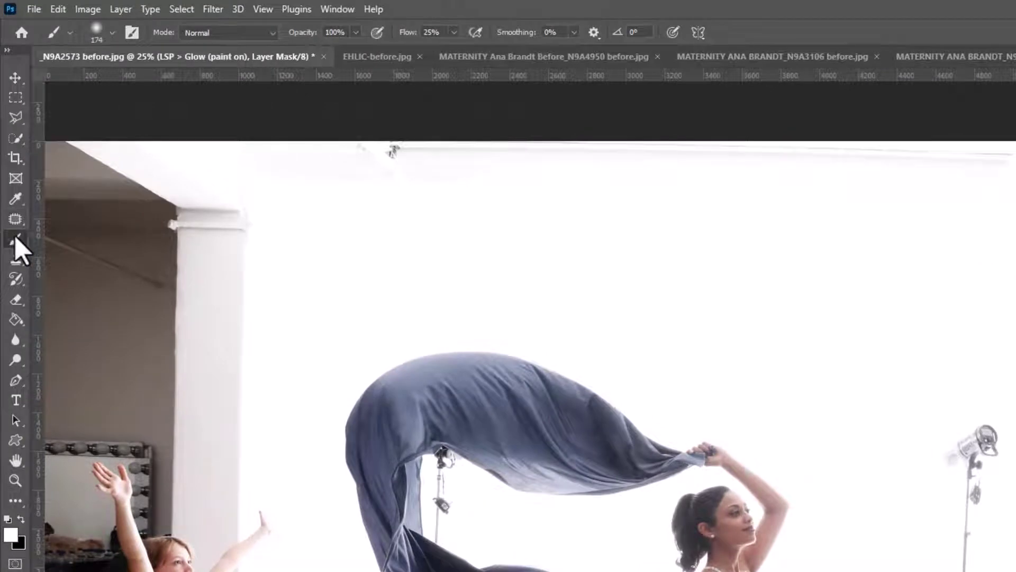
pyautogui.rightClick(14, 236)
pyautogui.click(37, 239)
# Crop the photo tighter around the pregnant woman and flowing fabric, cutting away the outer studio edges on all sides
pyautogui.press('z')
pyautogui.keyDown('alt'); pyautogui.click(746, 535); pyautogui.keyUp('alt')
pyautogui.press('c')
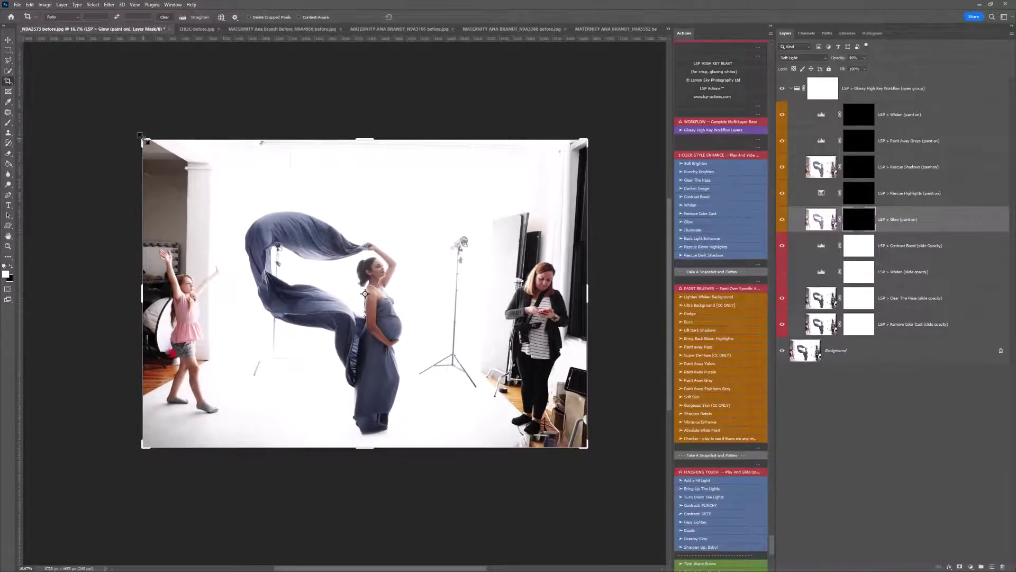
pyautogui.moveTo(143, 140); pyautogui.dragTo(222, 199)
pyautogui.moveTo(300, 304); pyautogui.dragTo(354, 313)
pyautogui.moveTo(363, 174); pyautogui.dragTo(363, 162)
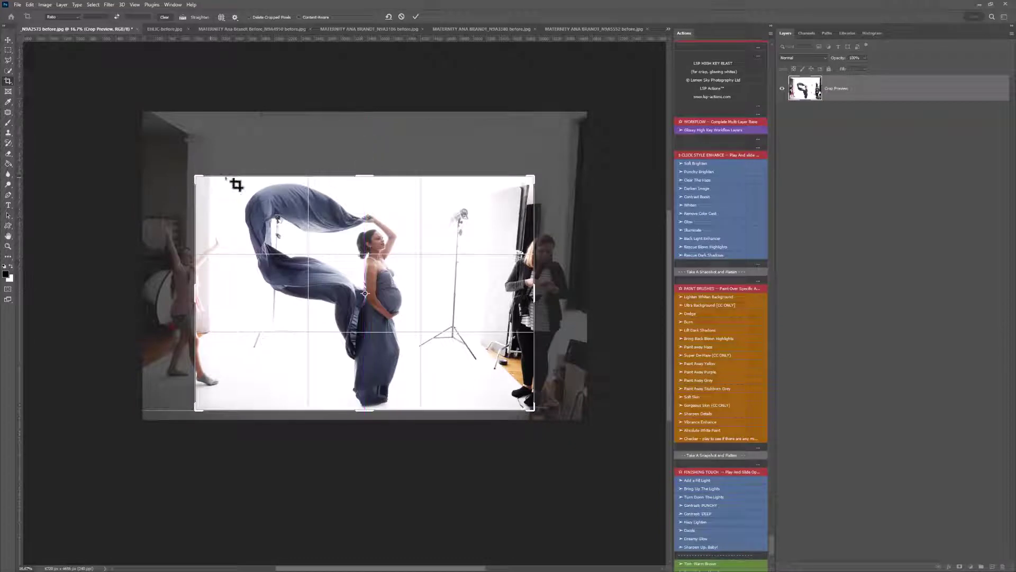
pyautogui.moveTo(195, 177); pyautogui.dragTo(183, 165)
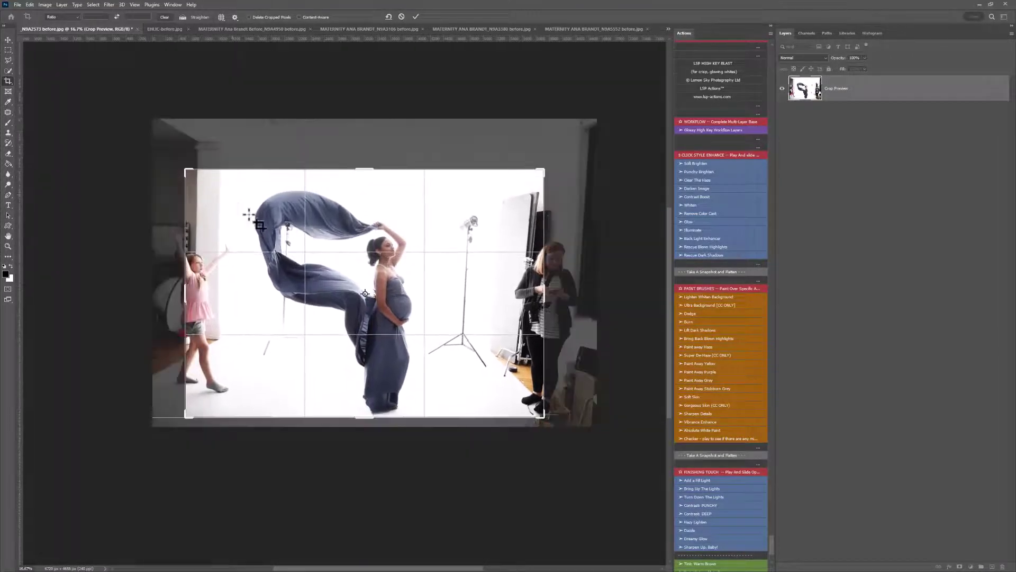
pyautogui.moveTo(380, 315); pyautogui.dragTo(373, 307)
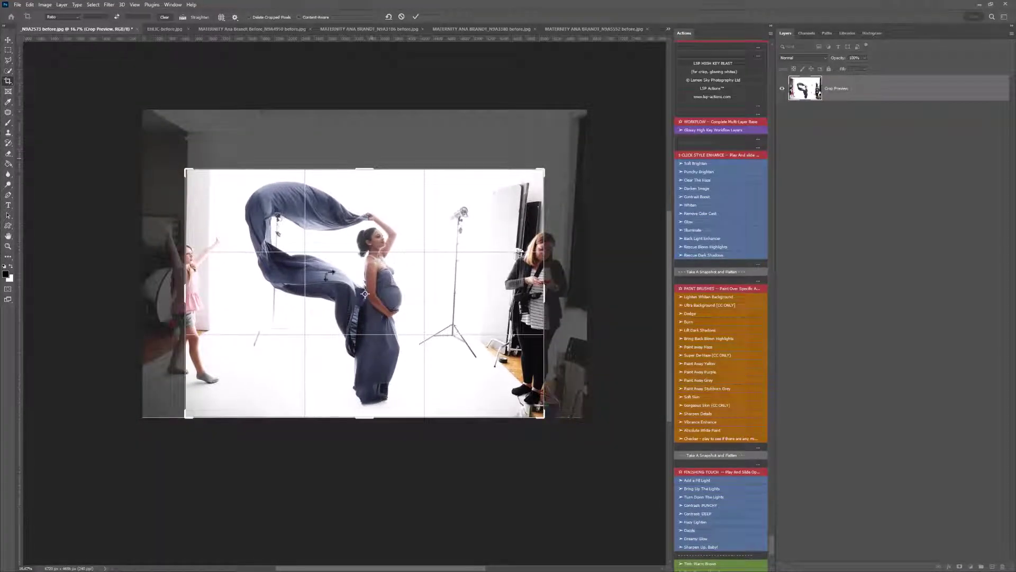
pyautogui.moveTo(186, 170); pyautogui.dragTo(180, 165)
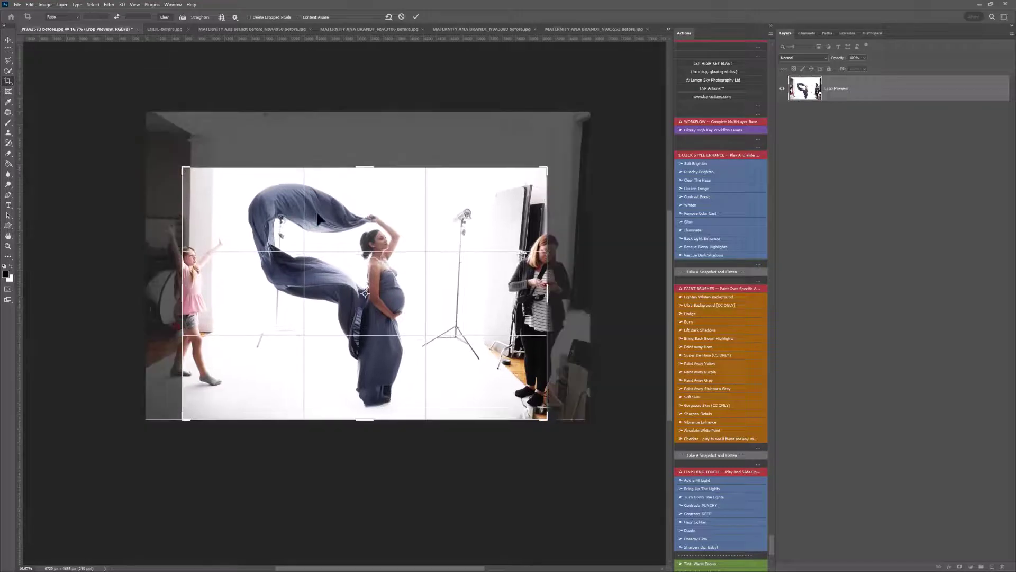
pyautogui.press('Return')
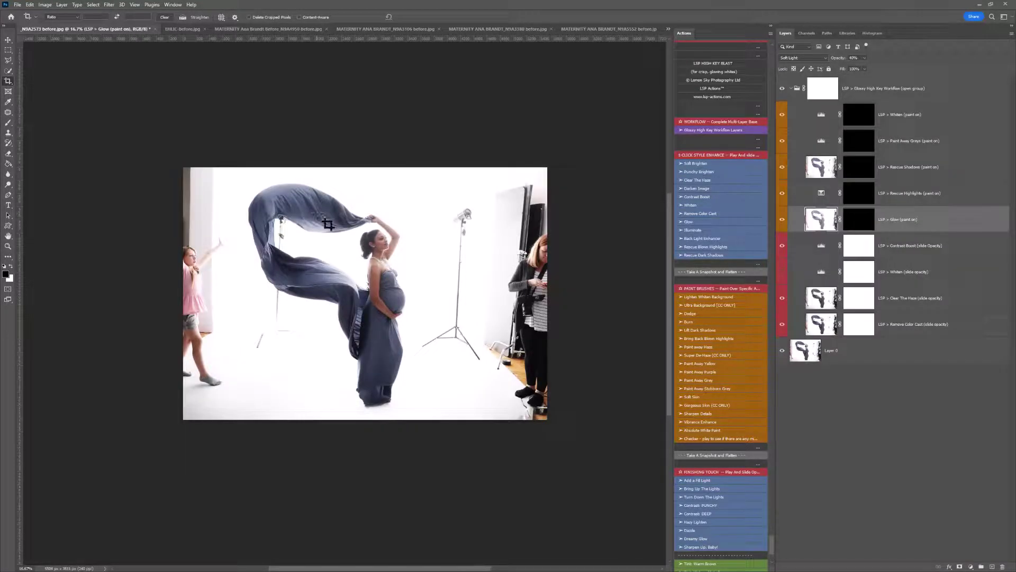
# Brush in white on the Rescue Highlights (paint on) mask over the pregnant woman's face and shoulders
pyautogui.press('z')
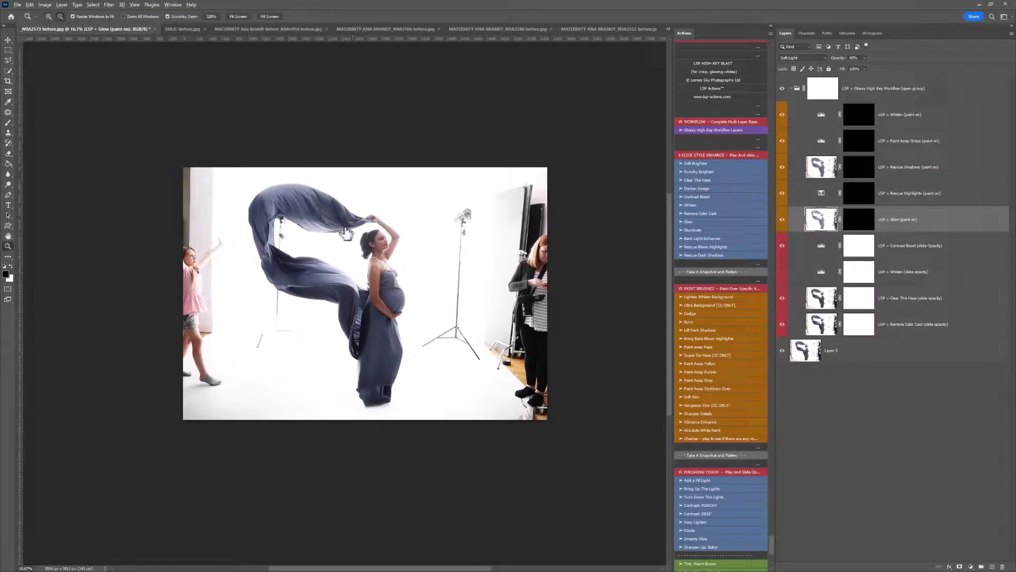
pyautogui.click(396, 251)
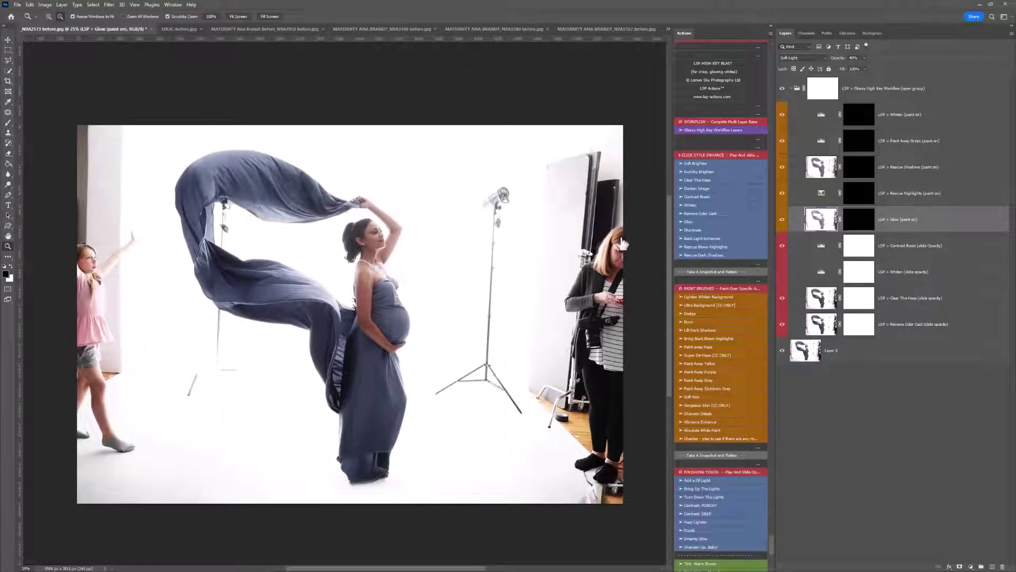
pyautogui.click(860, 225)
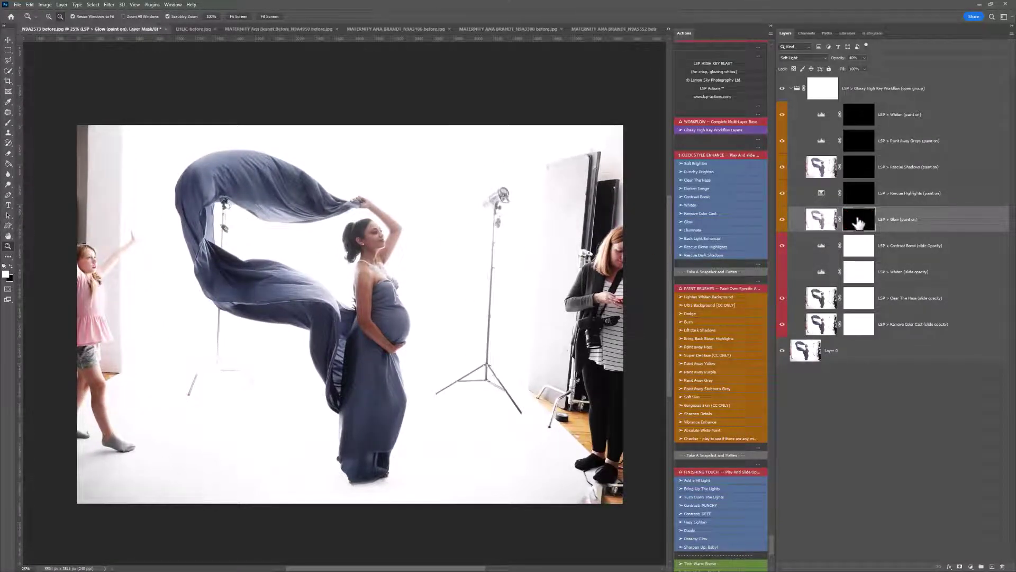
pyautogui.click(848, 197)
pyautogui.press('b')
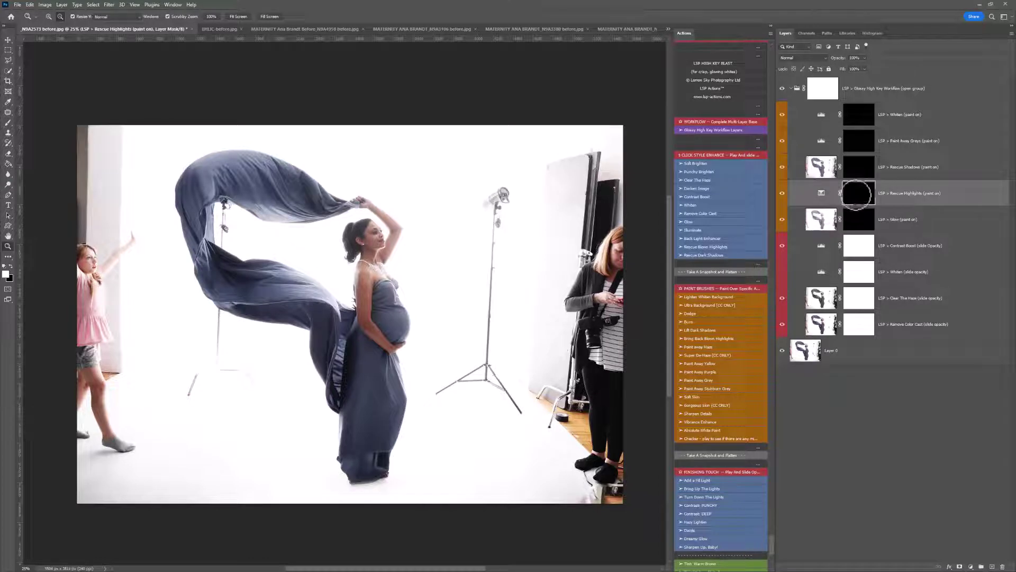
pyautogui.moveTo(405, 263)
pyautogui.mouseDown()
pyautogui.moveTo(379, 269)
pyautogui.moveTo(385, 250)
pyautogui.moveTo(376, 255)
pyautogui.mouseUp()
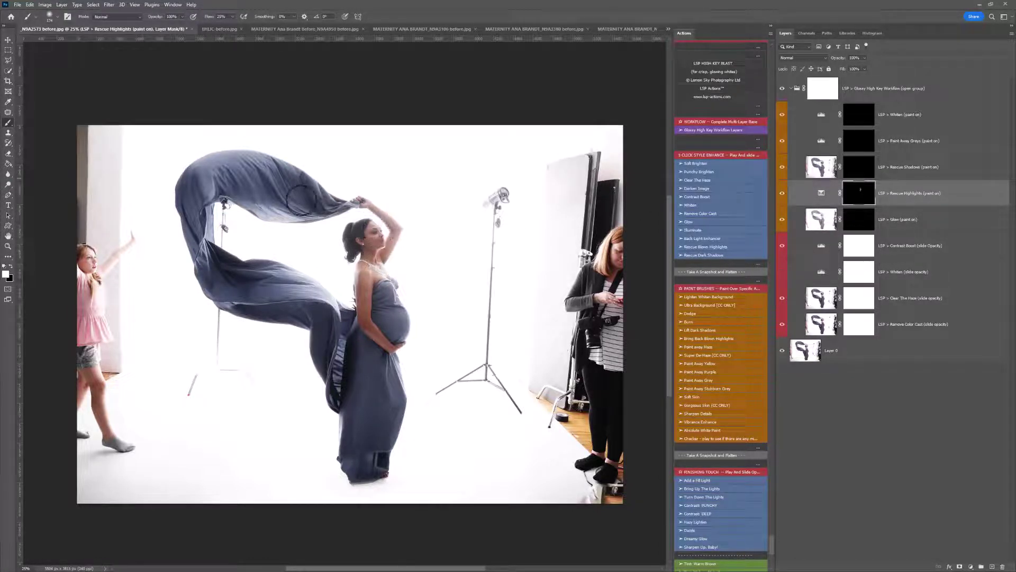
# Enlarge the brush to paint Rescue Highlights over the flowing fabric, and paint Rescue Shadows over the fabric and gown
pyautogui.rightClick(288, 193)
pyautogui.click(364, 210)
pyautogui.moveTo(248, 165)
pyautogui.mouseDown()
pyautogui.moveTo(195, 177)
pyautogui.moveTo(184, 287)
pyautogui.moveTo(255, 304)
pyautogui.moveTo(313, 285)
pyautogui.moveTo(358, 328)
pyautogui.moveTo(328, 328)
pyautogui.moveTo(330, 357)
pyautogui.moveTo(374, 398)
pyautogui.moveTo(361, 291)
pyautogui.mouseUp()
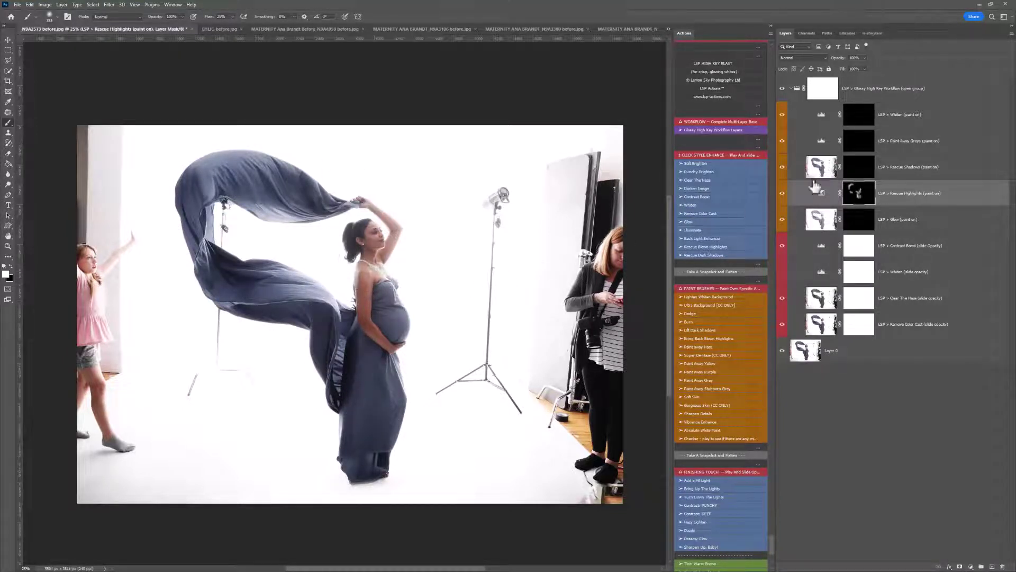
pyautogui.click(858, 167)
pyautogui.moveTo(312, 273)
pyautogui.mouseDown()
pyautogui.moveTo(249, 284)
pyautogui.moveTo(220, 238)
pyautogui.moveTo(352, 351)
pyautogui.moveTo(359, 431)
pyautogui.mouseUp()
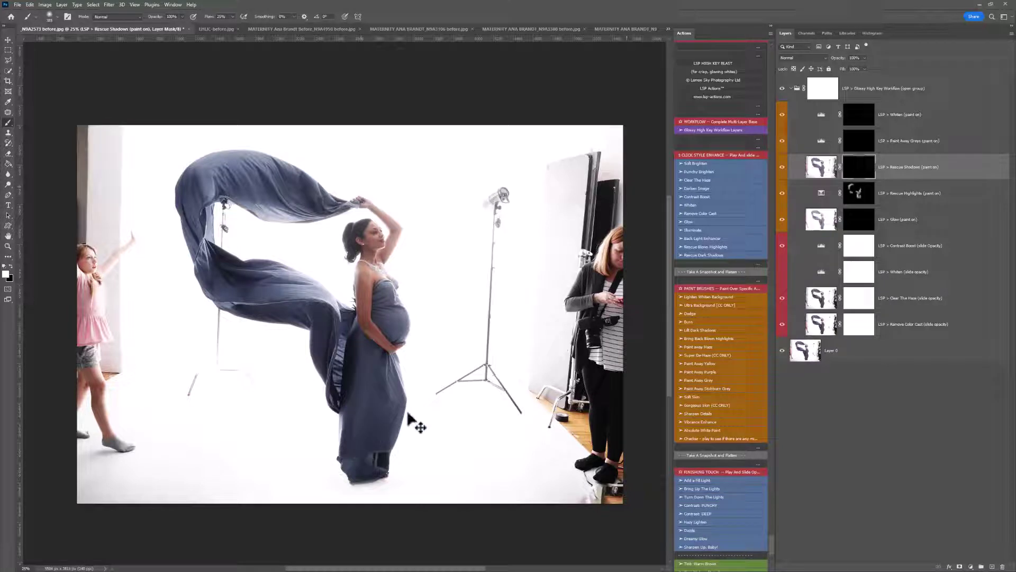
# Paint with a larger soft brush on the Whiten (paint on) mask over the background near the light stand and below the fabric
pyautogui.click(860, 151)
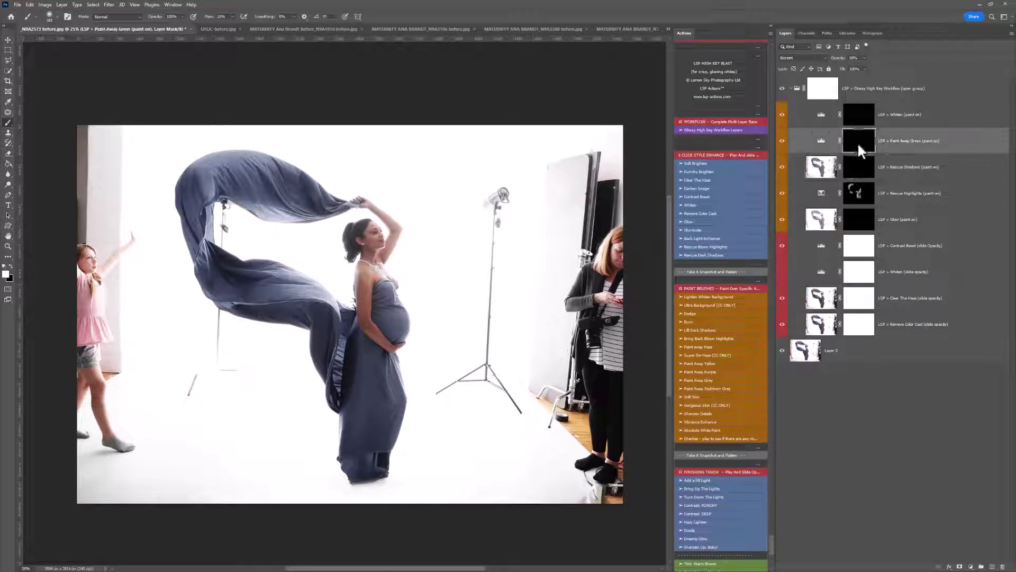
pyautogui.rightClick(456, 418)
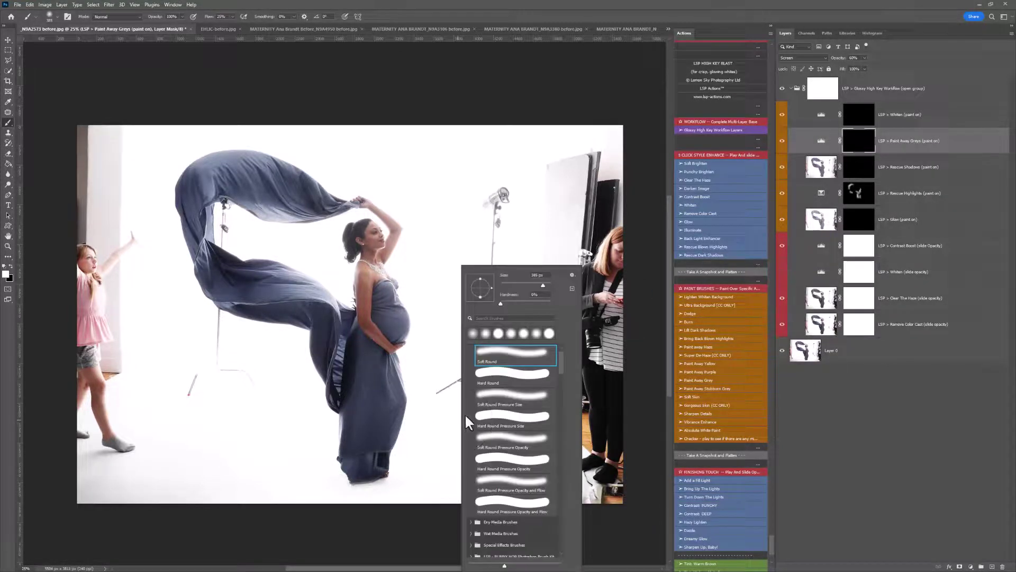
pyautogui.click(853, 137)
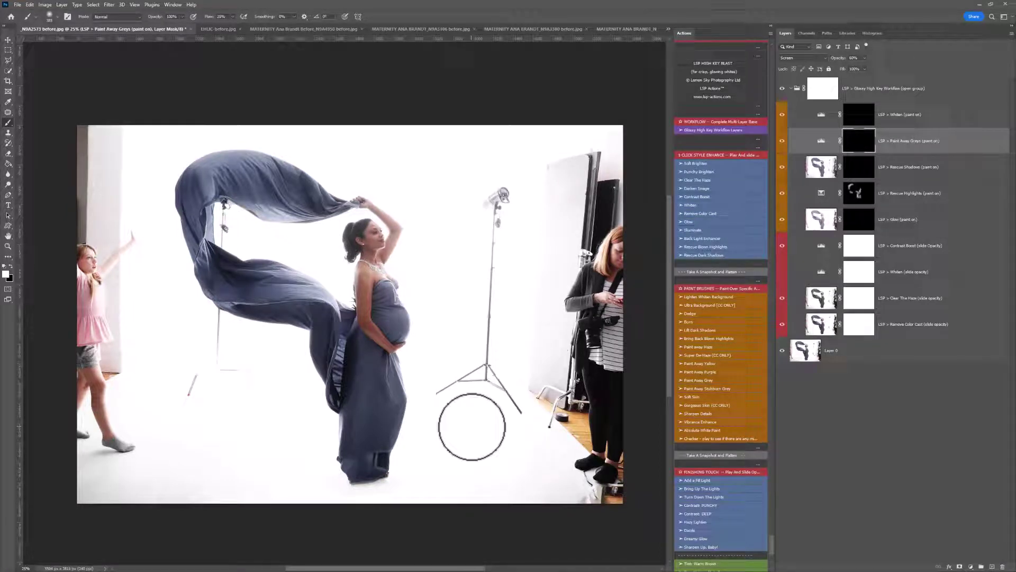
pyautogui.click(858, 114)
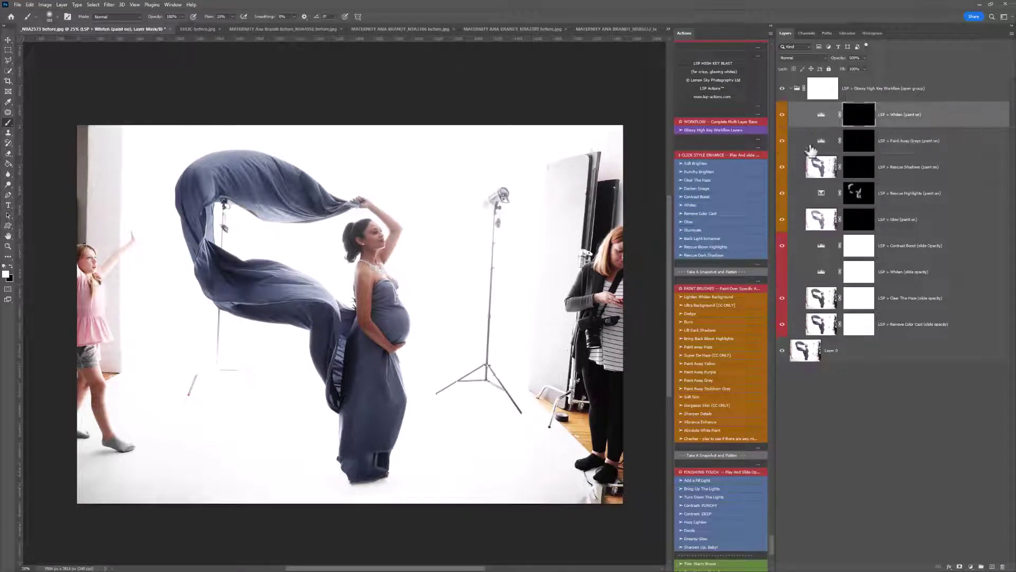
pyautogui.moveTo(503, 351); pyautogui.dragTo(502, 259)
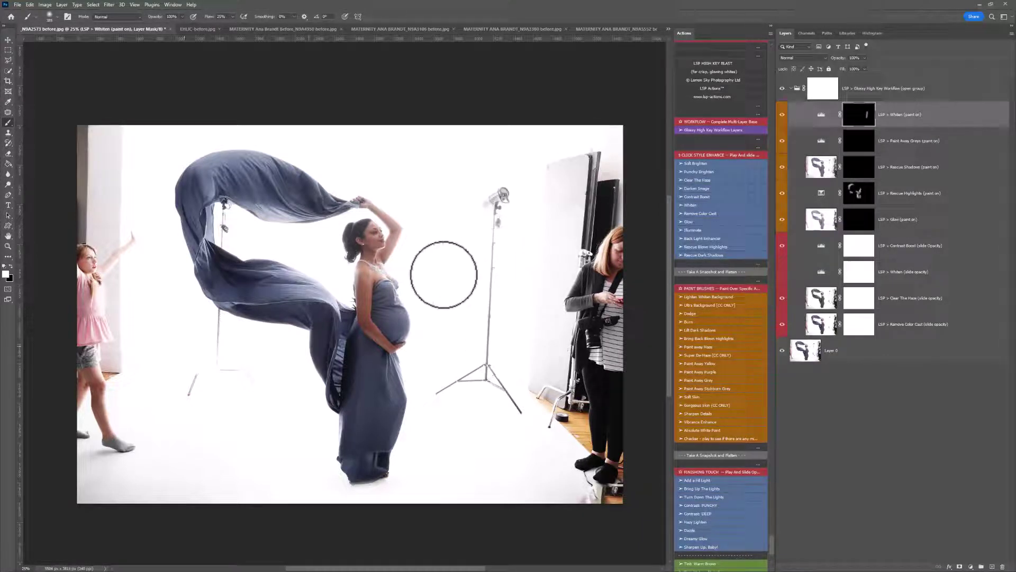
pyautogui.moveTo(217, 327); pyautogui.dragTo(209, 332)
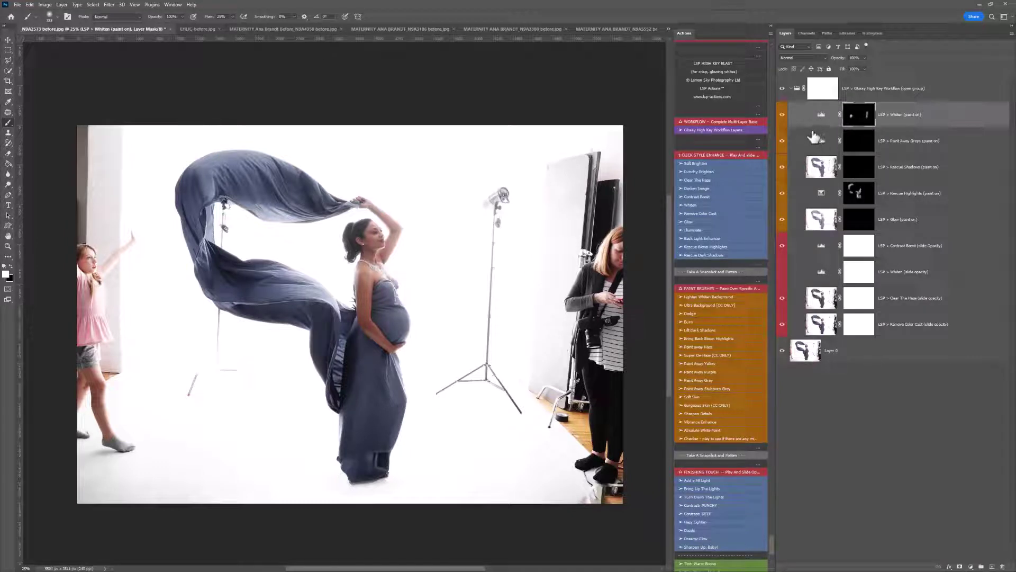
# Collapse the Glossy High Key Workflow group and toggle its visibility to compare before and after, including close up on the woman
pyautogui.click(790, 95)
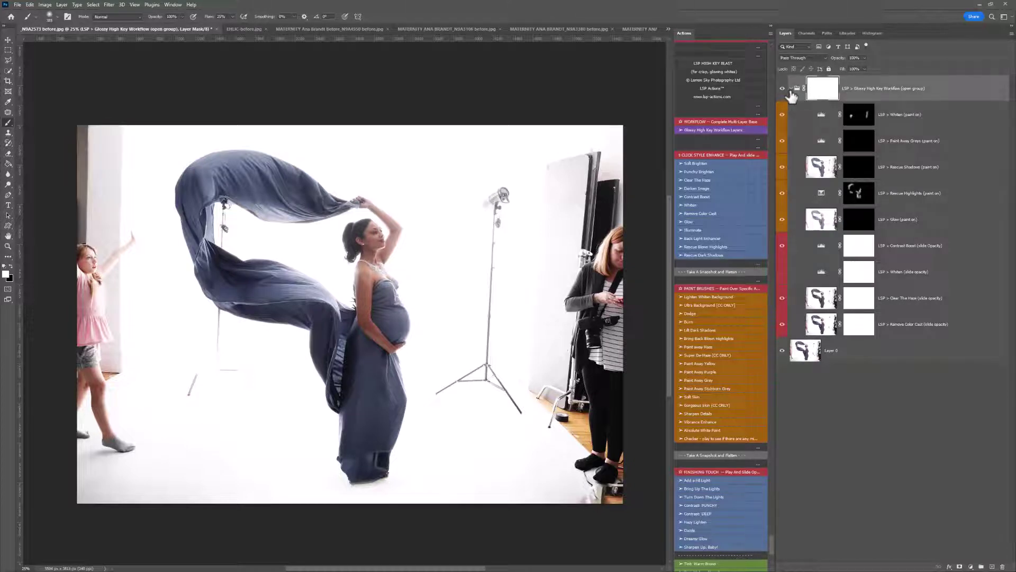
pyautogui.click(790, 89)
pyautogui.click(783, 89)
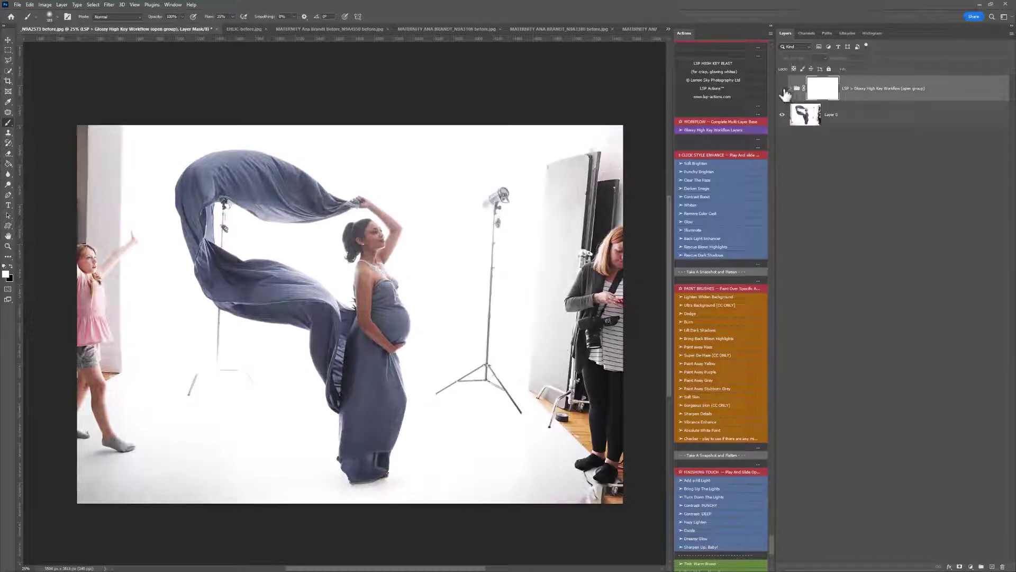
pyautogui.click(783, 90)
pyautogui.click(783, 90)
pyautogui.click(783, 90)
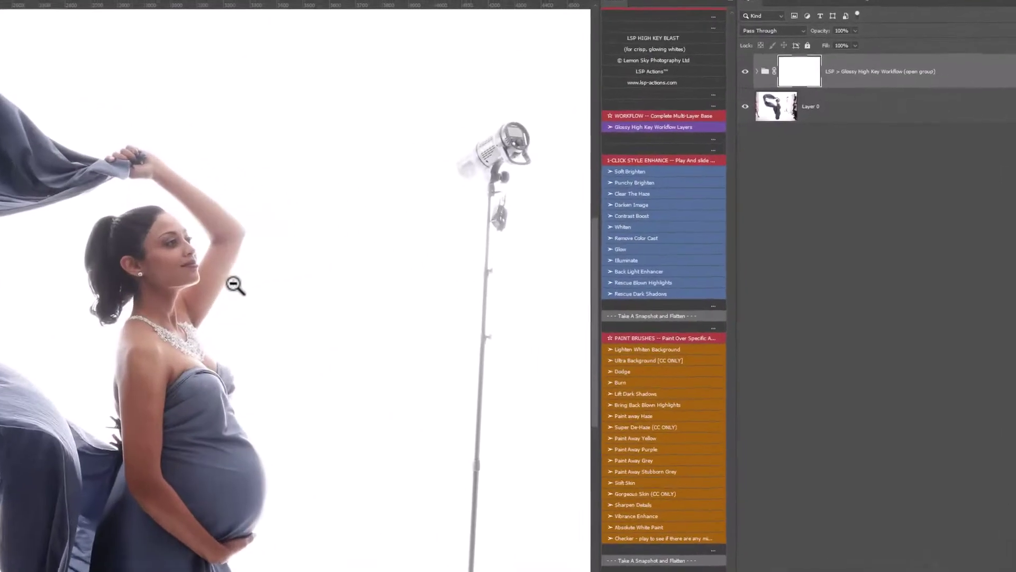
pyautogui.click(743, 70)
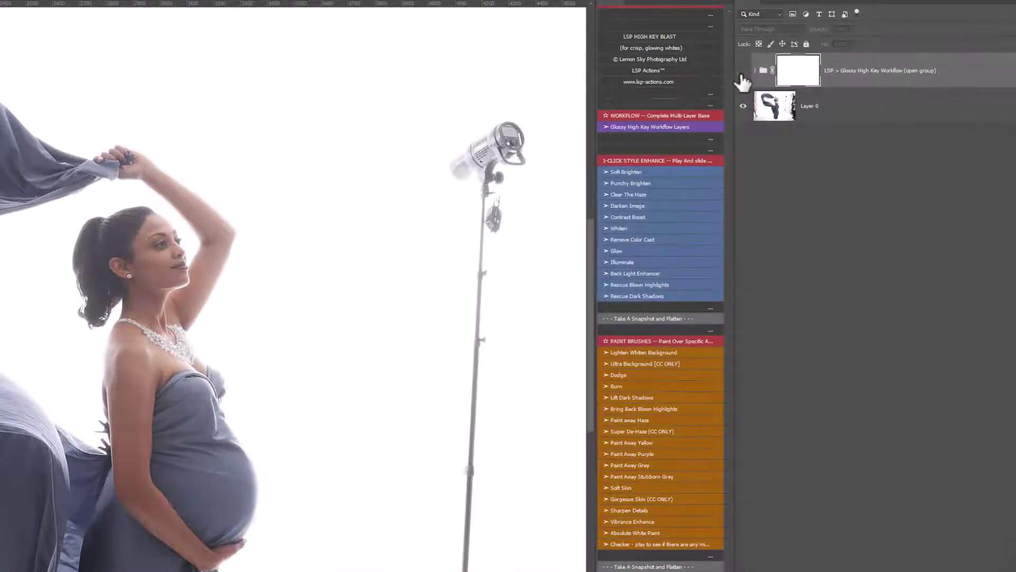
pyautogui.click(743, 70)
pyautogui.scroll(1, 198, 268)
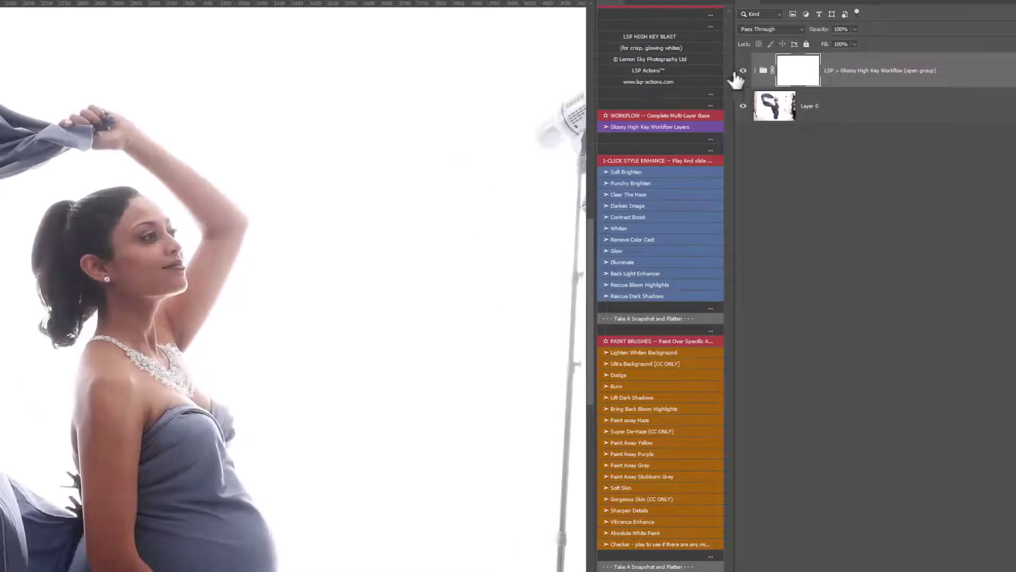
pyautogui.click(743, 70)
pyautogui.click(743, 70)
# Run the Clear The Haze action above the workflow group and raise its layer opacity to 83%
pyautogui.scroll(-1, 623, 245)
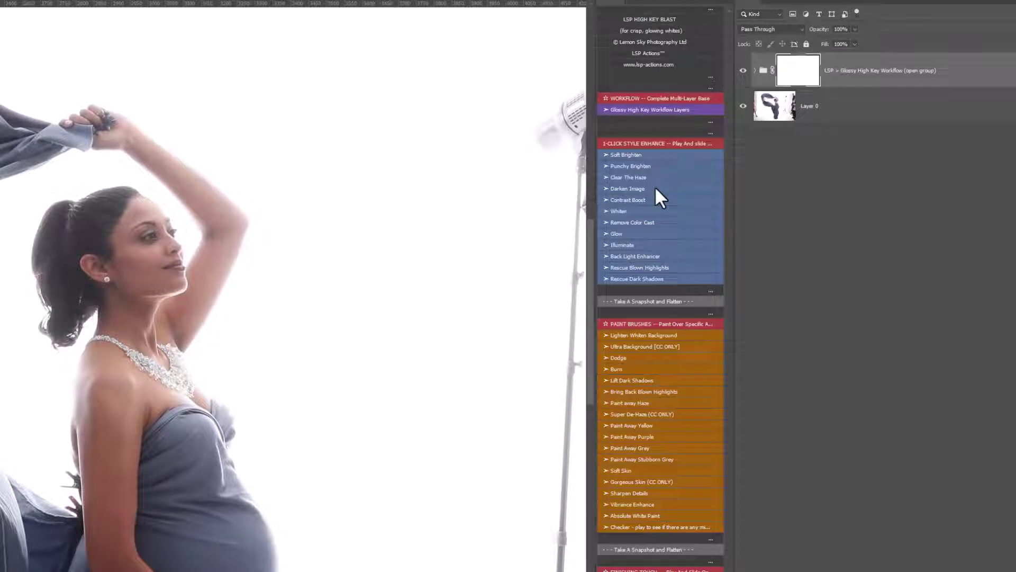
pyautogui.click(635, 177)
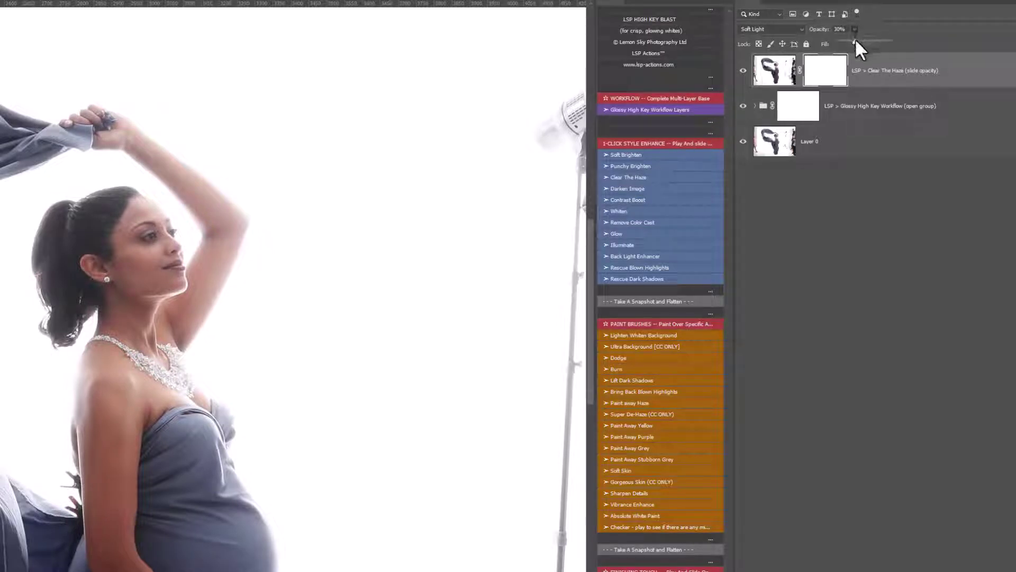
pyautogui.moveTo(870, 44); pyautogui.dragTo(879, 45)
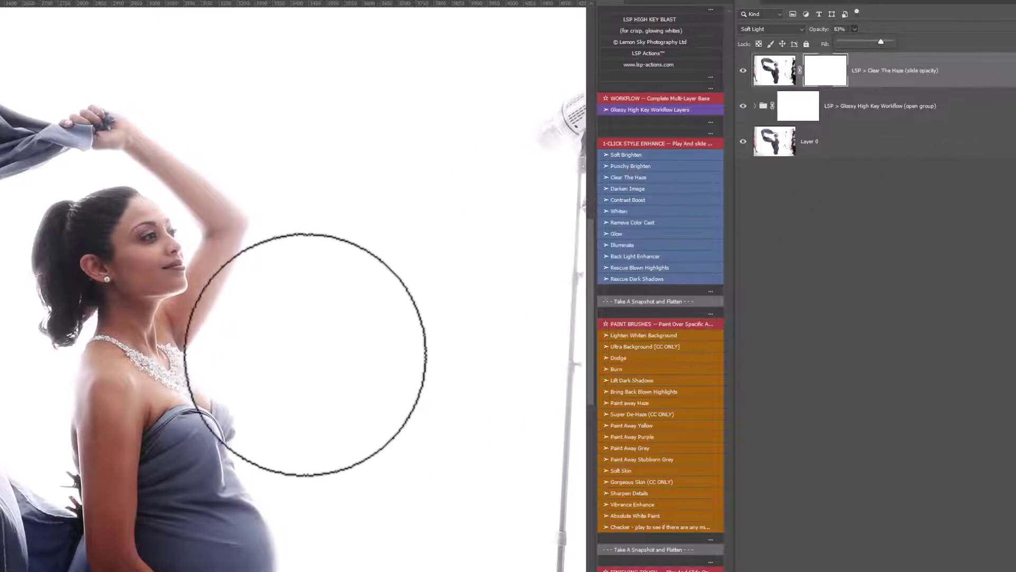
# Toggle the visibility of the Clear The Haze layer and the Glossy High Key Workflow group to compare before and after
pyautogui.click(743, 71)
pyautogui.click(743, 105)
pyautogui.click(743, 106)
pyautogui.click(743, 71)
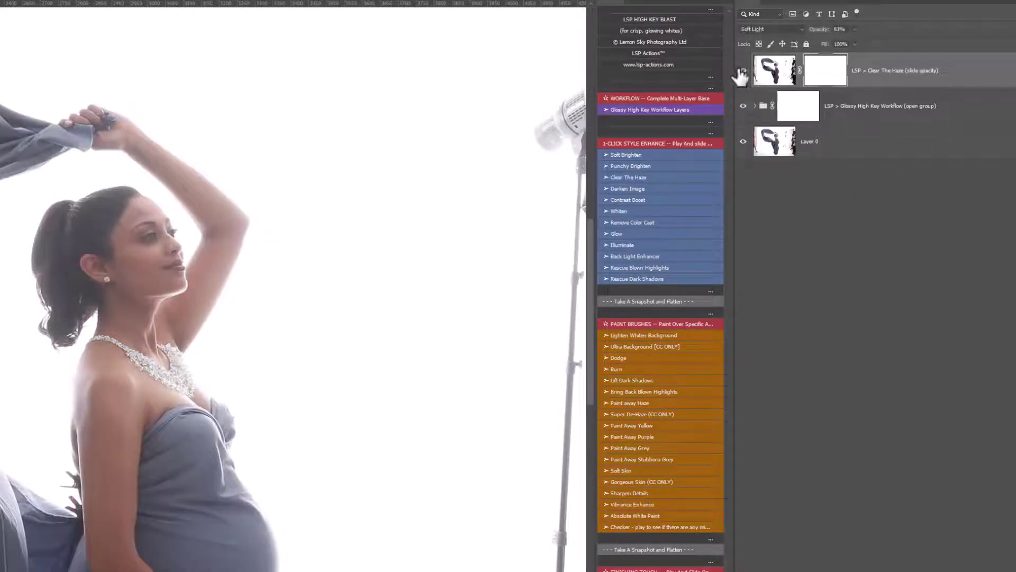
# Run the Paint Away Haze brush action and paint its mask over the woman's upper body, belly and gown
pyautogui.scroll(-3, 649, 180)
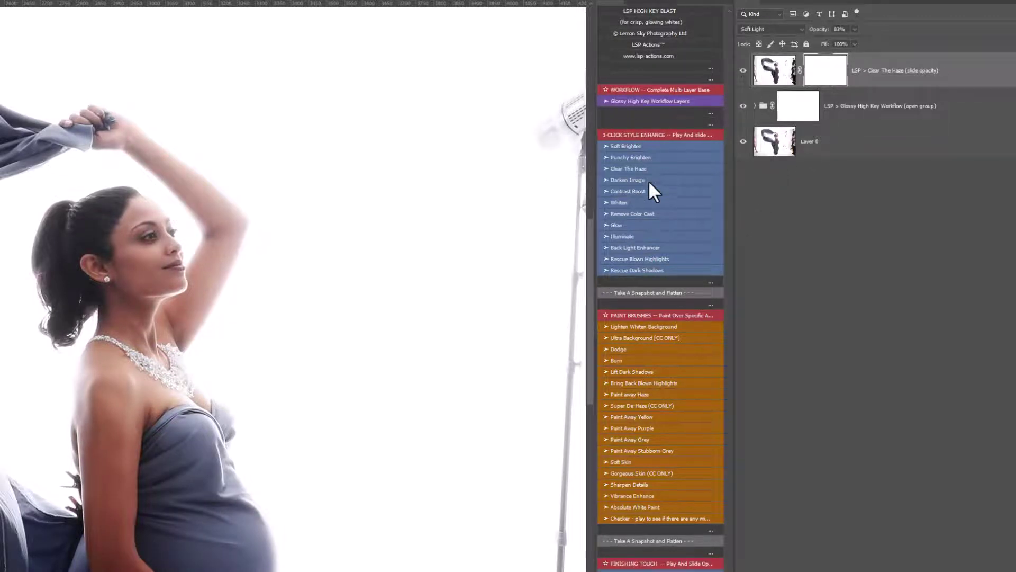
pyautogui.scroll(-4, 649, 180)
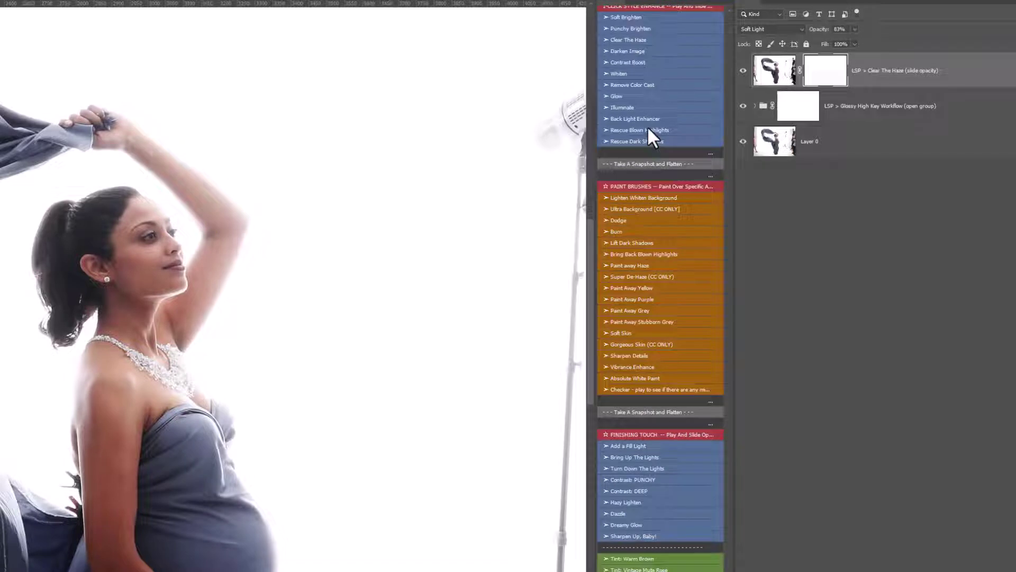
pyautogui.scroll(1, 647, 126)
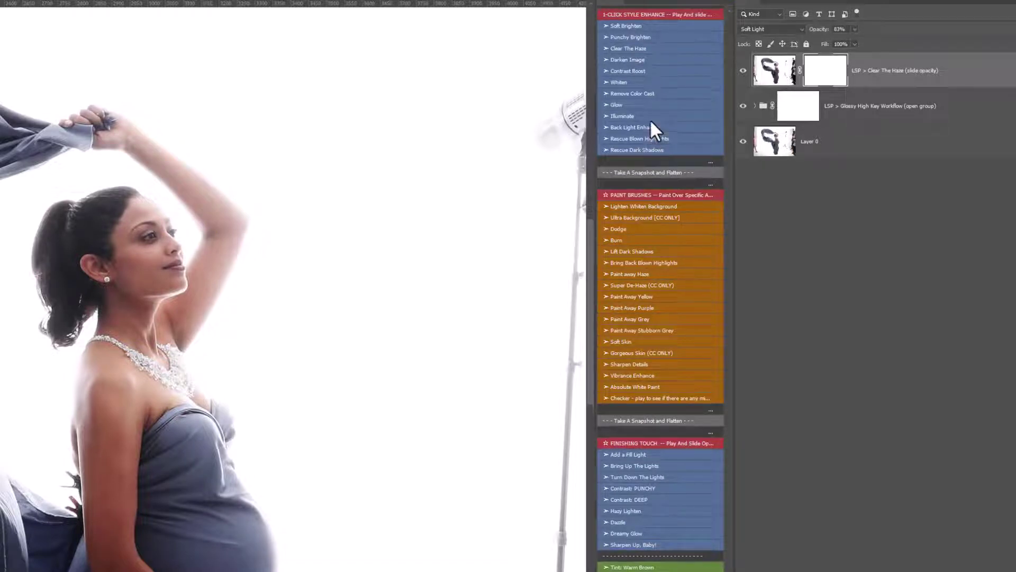
pyautogui.scroll(-3, 659, 101)
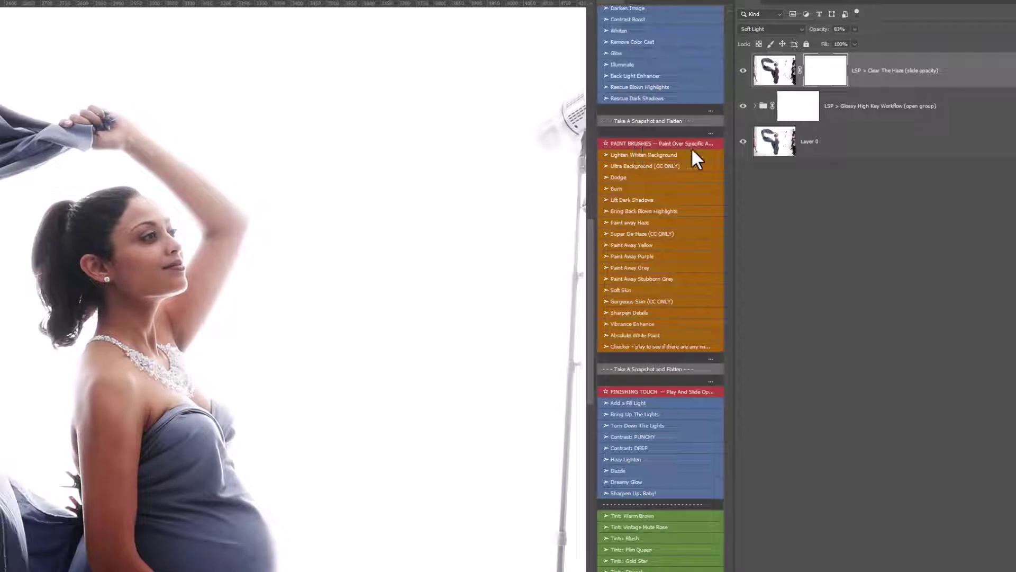
pyautogui.click(630, 221)
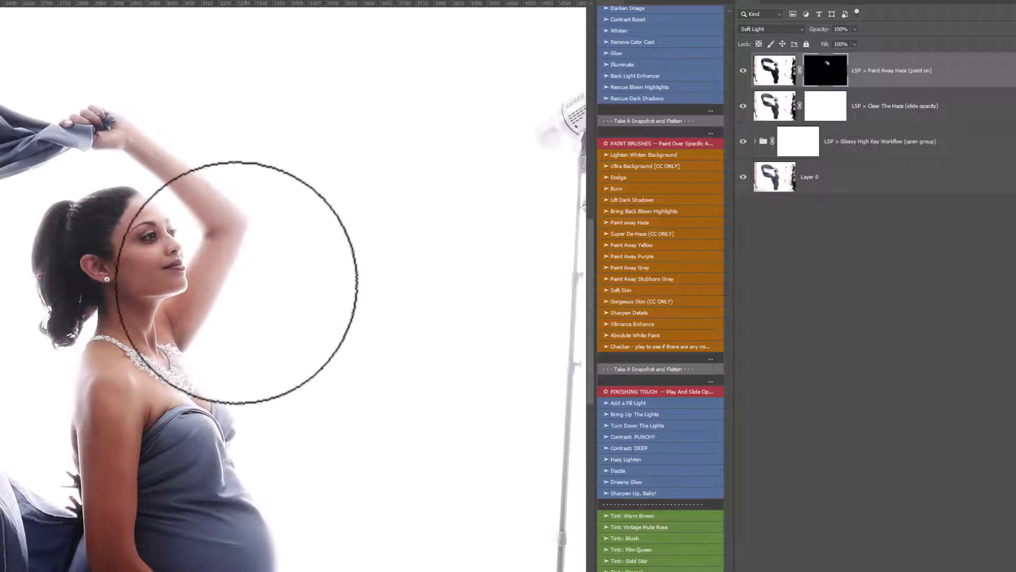
pyautogui.moveTo(161, 535); pyautogui.dragTo(172, 522)
pyautogui.scroll(-1, 237, 439)
pyautogui.moveTo(246, 429)
pyautogui.mouseDown()
pyautogui.moveTo(298, 569)
pyautogui.moveTo(303, 526)
pyautogui.mouseUp()
pyautogui.scroll(-2, 303, 474)
pyautogui.scroll(-3, 303, 474)
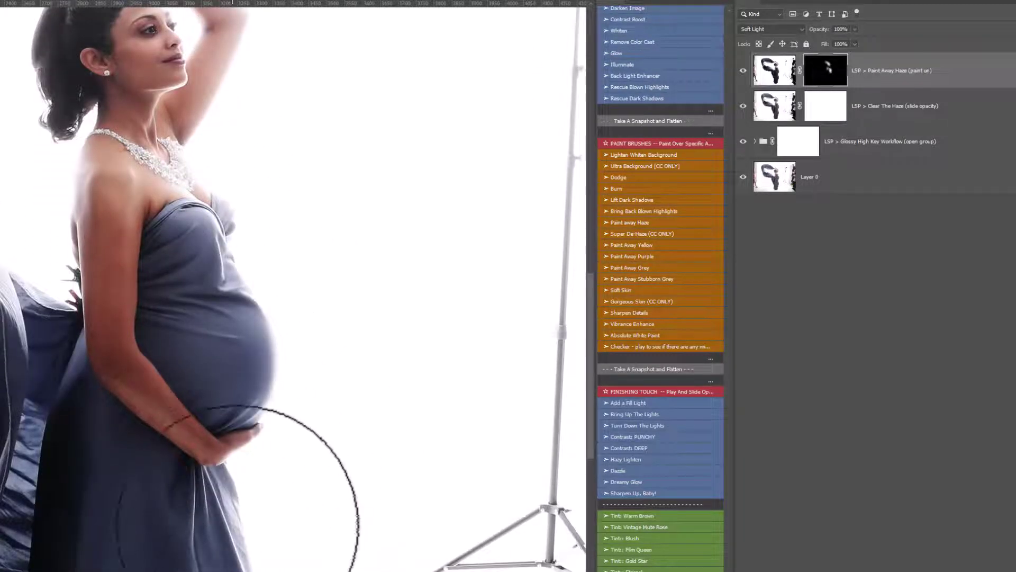
# Extend the Paint Away Haze mask over the woman's shoulder, neck and face
pyautogui.scroll(-2, 312, 508)
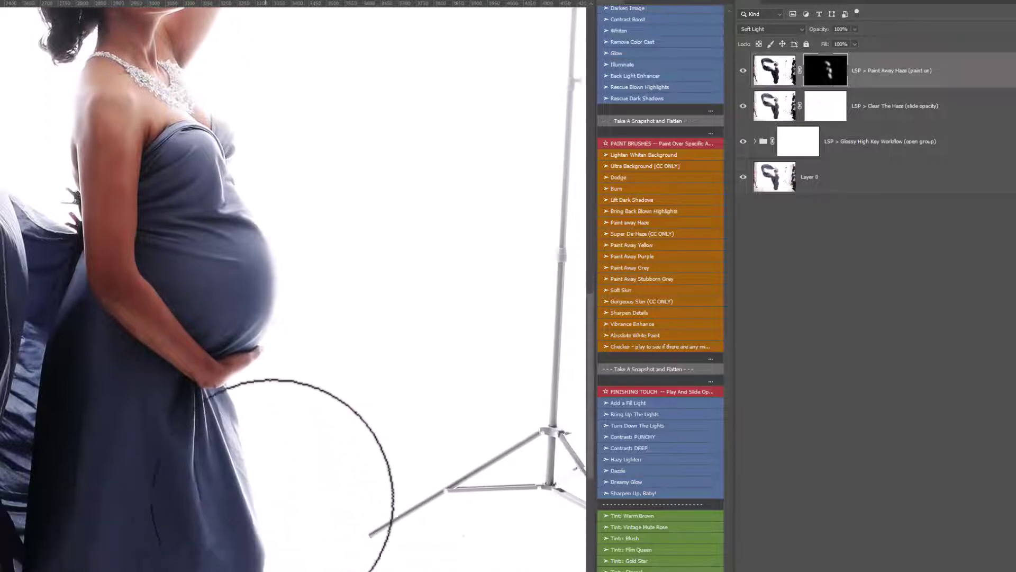
pyautogui.scroll(5, 260, 174)
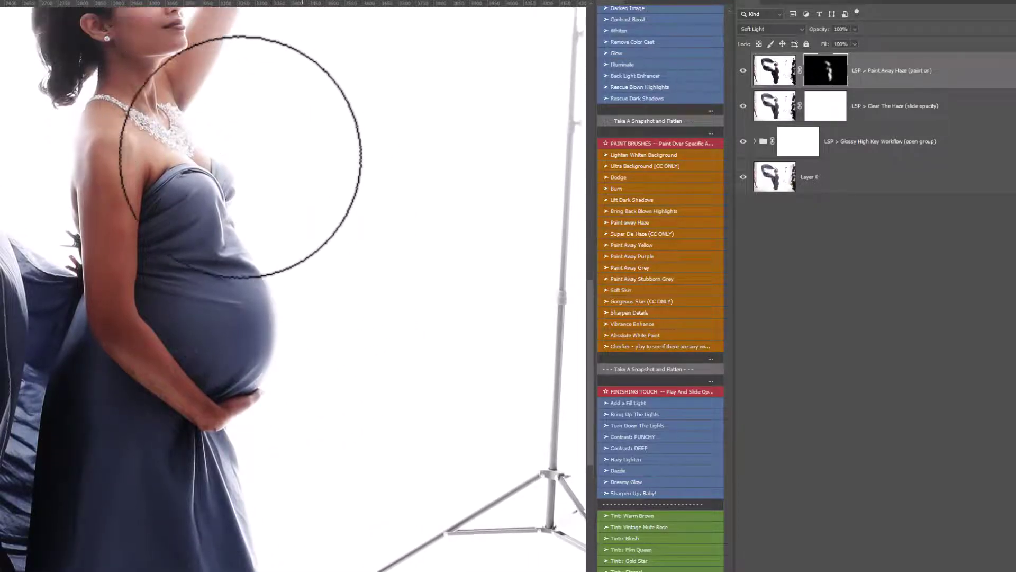
pyautogui.moveTo(64, 159)
pyautogui.mouseDown()
pyautogui.moveTo(28, 143)
pyautogui.moveTo(31, 175)
pyautogui.moveTo(170, 33)
pyautogui.moveTo(174, 50)
pyautogui.mouseUp()
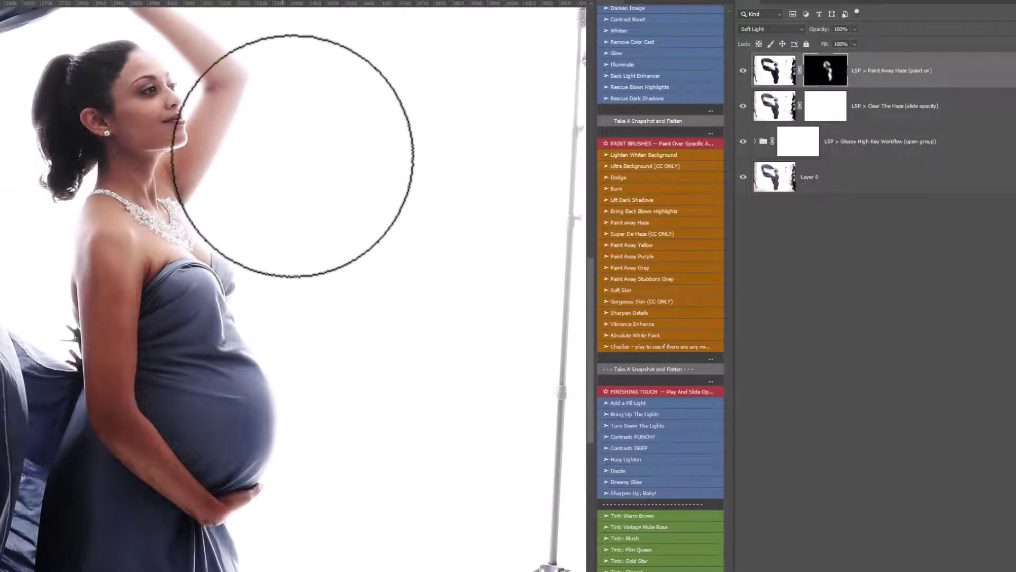
pyautogui.scroll(1, 338, 216)
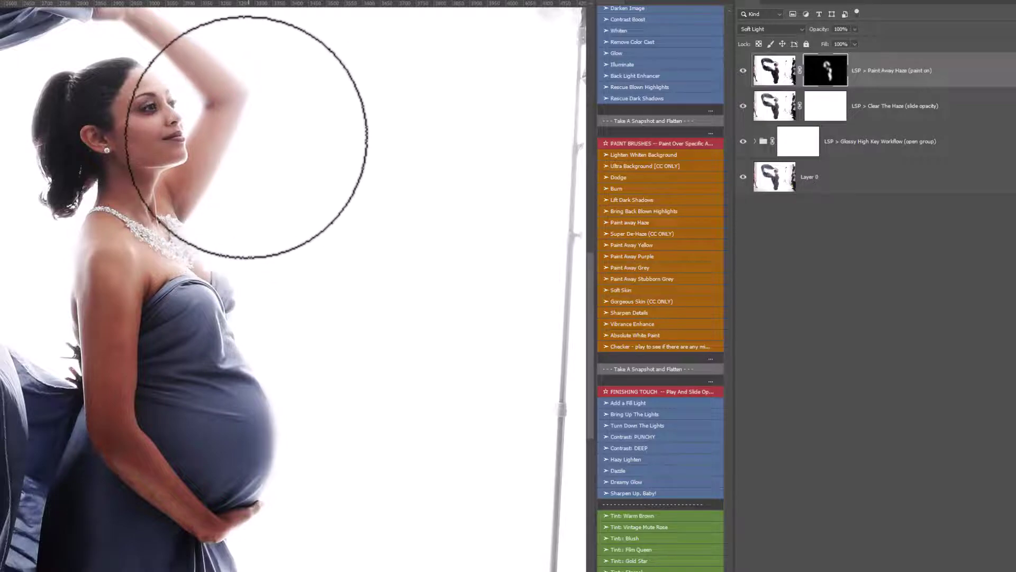
pyautogui.scroll(2, 237, 109)
pyautogui.scroll(2, 237, 109)
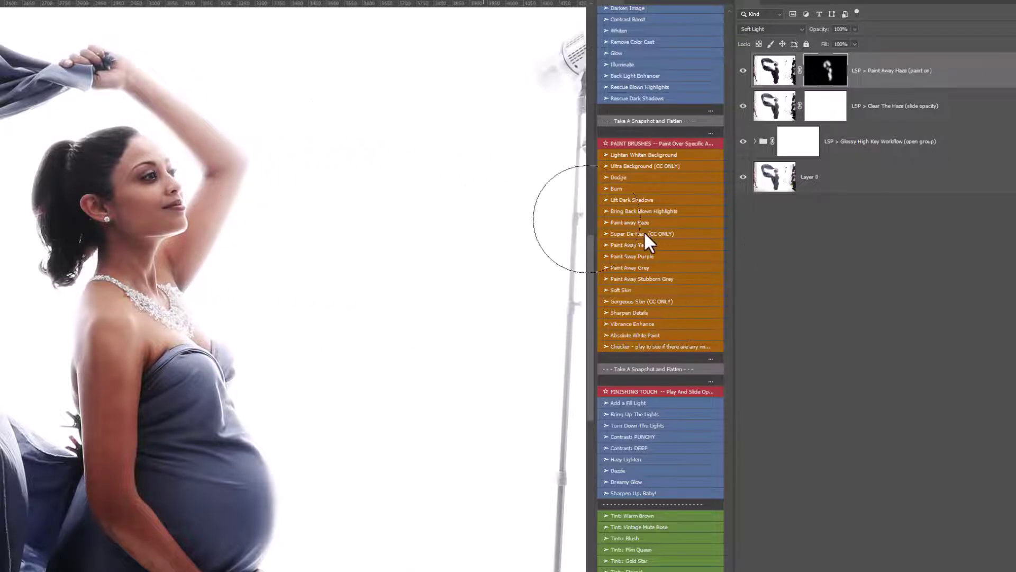
# Run the Super De-Haze brush action and paint its mask over the raised arm, the hand and the fabric it holds
pyautogui.click(616, 234)
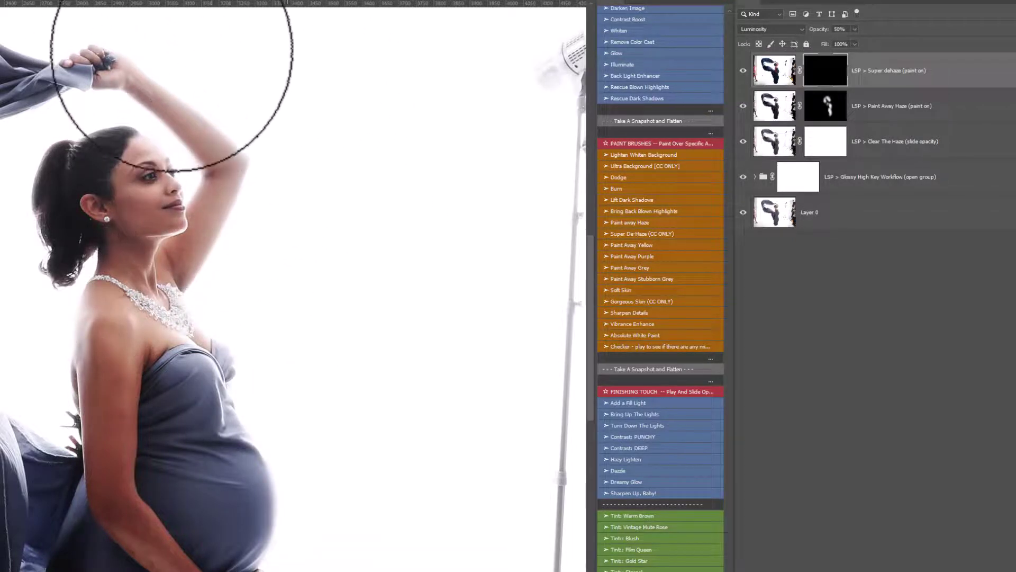
pyautogui.moveTo(148, 74); pyautogui.dragTo(64, 56)
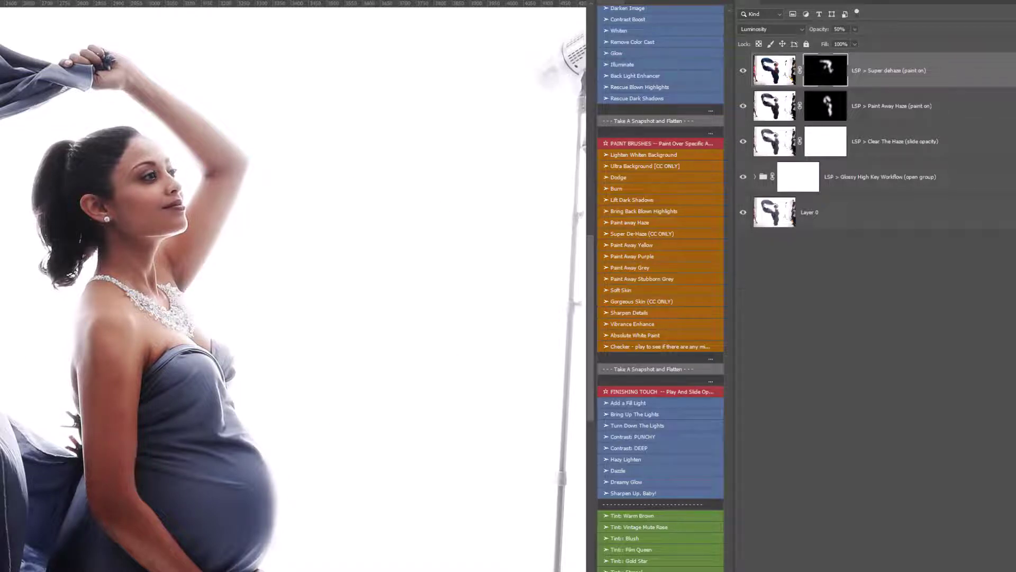
# Paint with a smaller brush on the Glossy High Key Workflow group mask to hide its effect on the woman's lowered arm and torso
pyautogui.rightClick(245, 312)
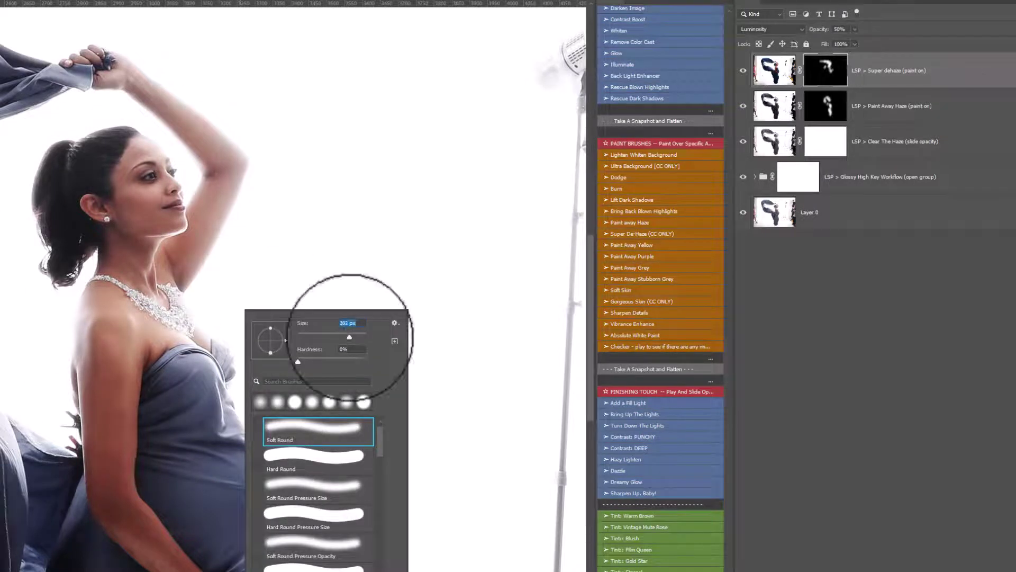
pyautogui.click(810, 109)
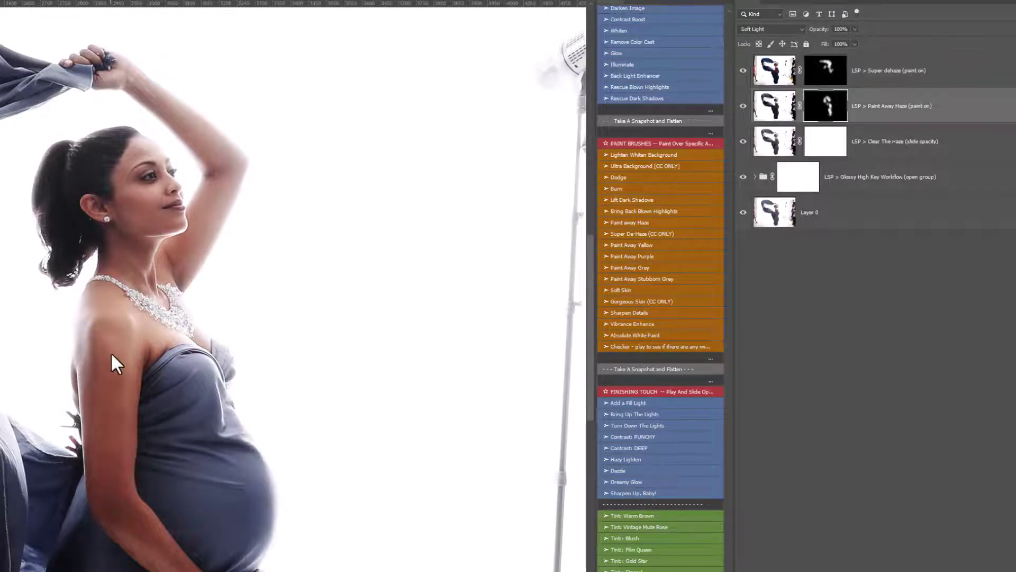
pyautogui.click(809, 180)
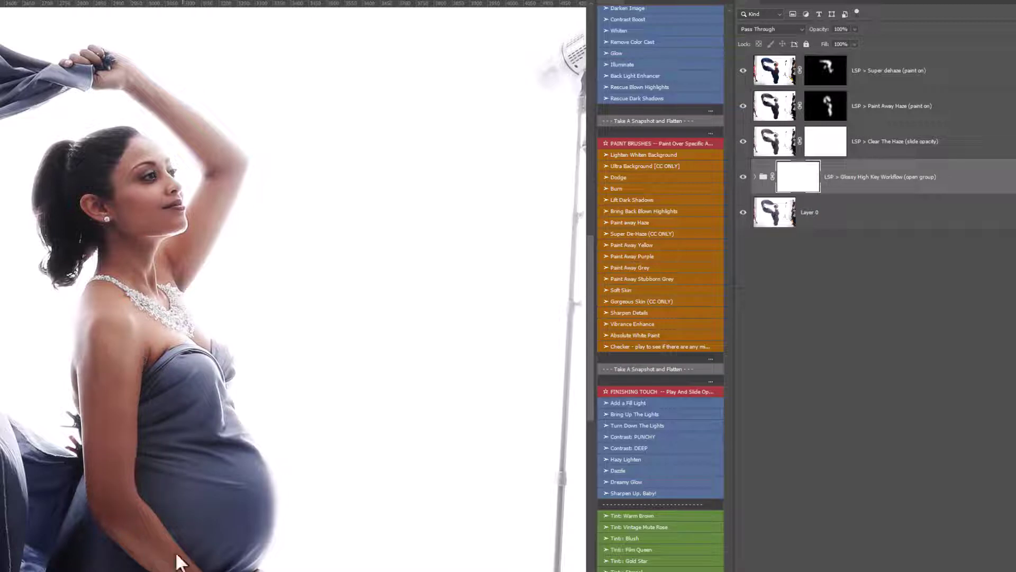
pyautogui.moveTo(159, 328); pyautogui.dragTo(164, 426)
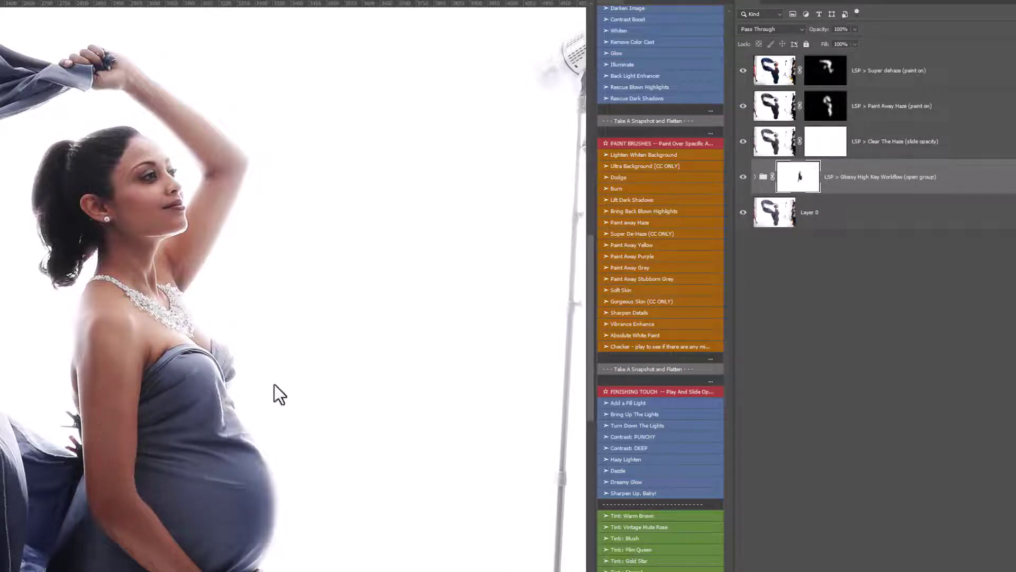
pyautogui.moveTo(743, 177)
pyautogui.mouseDown()
pyautogui.moveTo(752, 73)
pyautogui.moveTo(737, 173)
pyautogui.mouseUp()
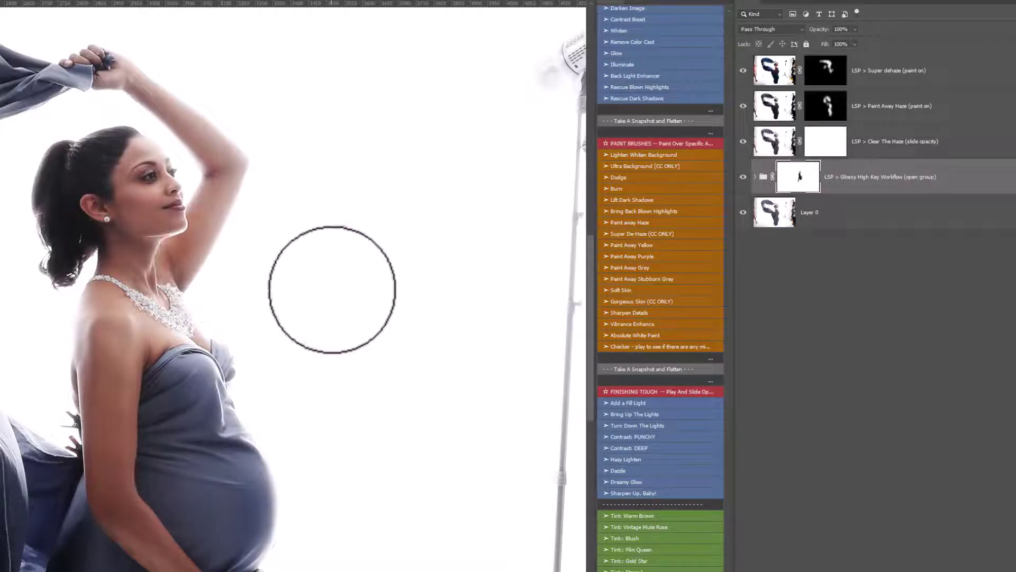
# Run the Absolute White Paint action and paint with an enlarged soft brush over the light stand in front of the woman
pyautogui.click(645, 335)
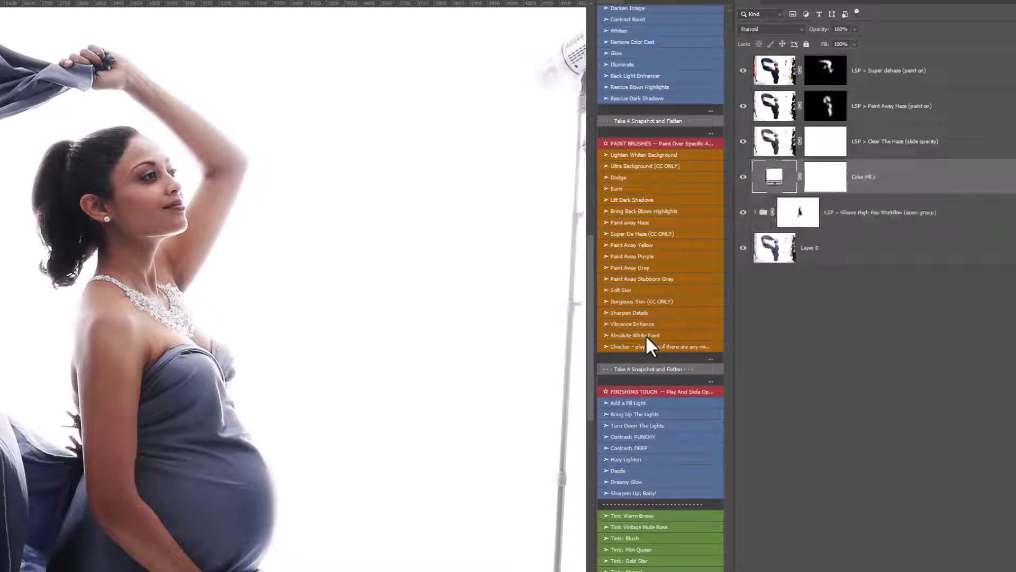
pyautogui.keyDown('alt'); pyautogui.click(300, 341); pyautogui.keyUp('alt')
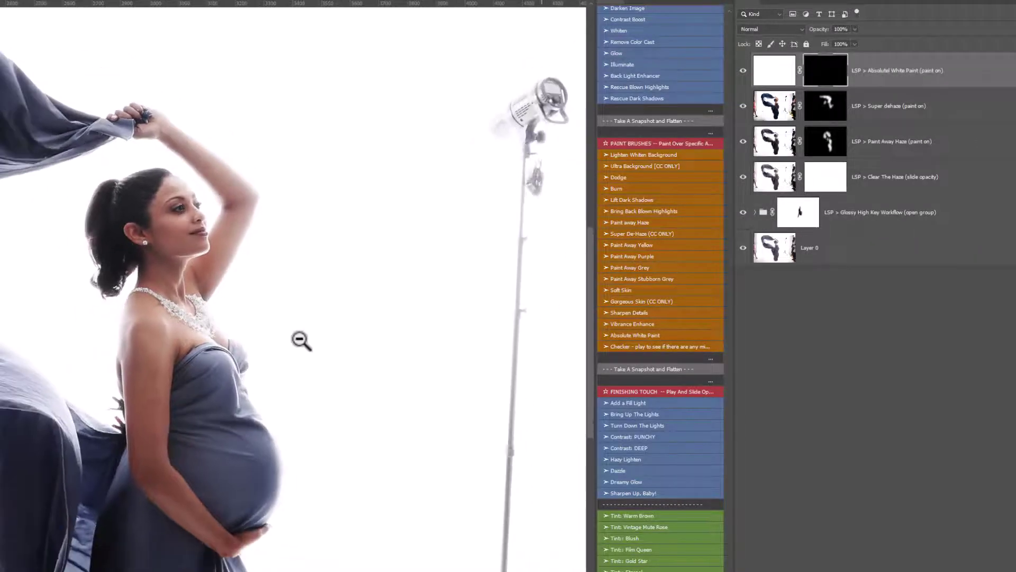
pyautogui.keyDown('alt'); pyautogui.click(301, 340); pyautogui.keyUp('alt')
pyautogui.scroll(-1, 301, 341)
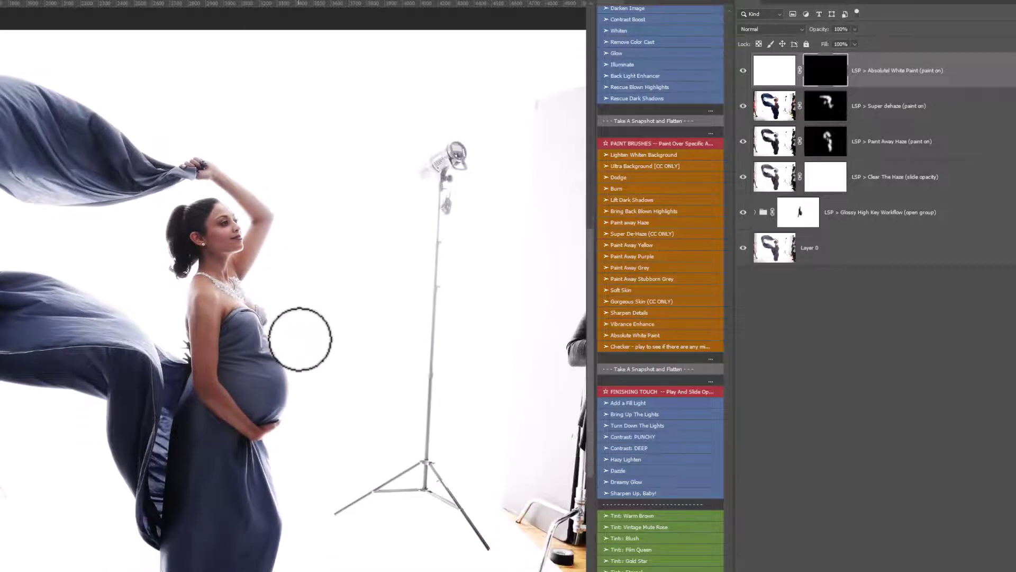
pyautogui.keyDown('alt'); pyautogui.click(292, 303); pyautogui.keyUp('alt')
pyautogui.rightClick(298, 306)
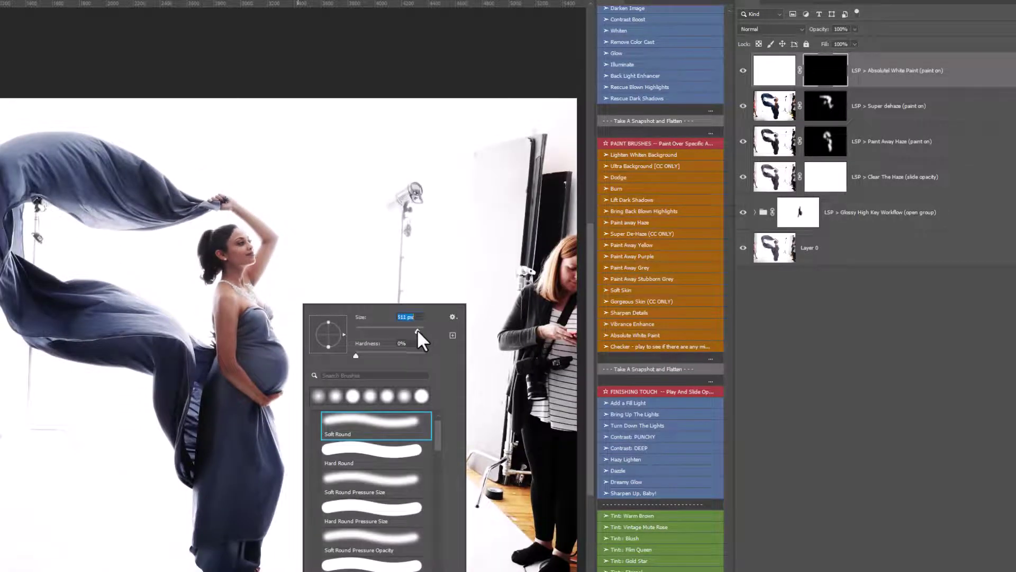
pyautogui.press('Return')
pyautogui.moveTo(400, 185)
pyautogui.mouseDown()
pyautogui.moveTo(415, 181)
pyautogui.moveTo(397, 304)
pyautogui.moveTo(397, 419)
pyautogui.moveTo(392, 307)
pyautogui.moveTo(408, 442)
pyautogui.moveTo(397, 424)
pyautogui.moveTo(448, 508)
pyautogui.moveTo(358, 431)
pyautogui.moveTo(338, 458)
pyautogui.moveTo(446, 288)
pyautogui.moveTo(453, 481)
pyautogui.moveTo(477, 324)
pyautogui.moveTo(458, 403)
pyautogui.moveTo(503, 554)
pyautogui.moveTo(529, 566)
pyautogui.moveTo(481, 481)
pyautogui.moveTo(451, 452)
pyautogui.mouseUp()
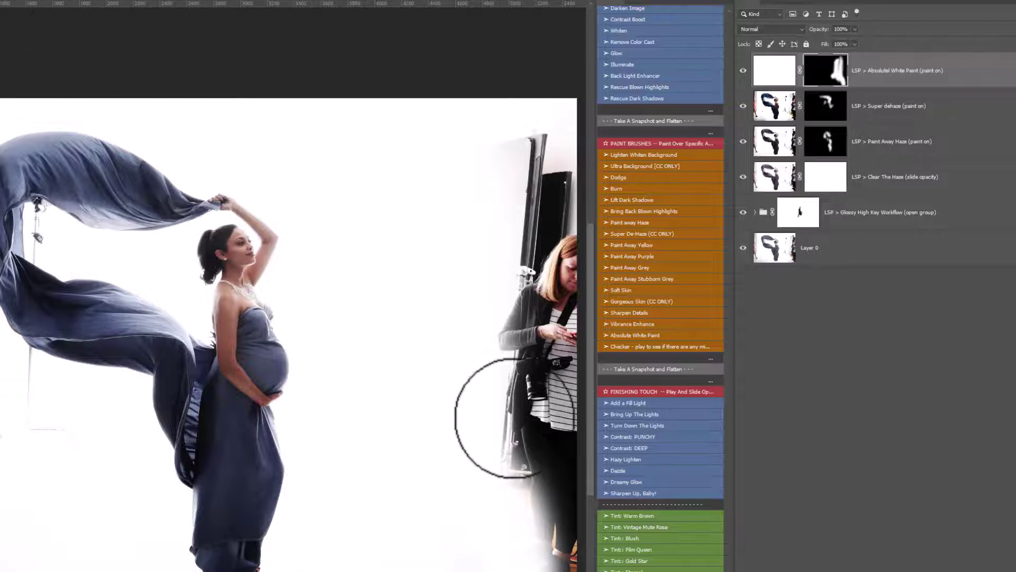
# Enlarge the brush and paint absolute white over the standing assistant and the studio equipment around her
pyautogui.moveTo(489, 410)
pyautogui.mouseDown()
pyautogui.moveTo(509, 127)
pyautogui.moveTo(518, 82)
pyautogui.moveTo(499, 389)
pyautogui.mouseUp()
pyautogui.press(']')
pyautogui.press(']')
pyautogui.press(']')
pyautogui.press(']')
pyautogui.press(']')
pyautogui.press(']')
pyautogui.press(']')
pyautogui.press(']')
pyautogui.press(']')
pyautogui.press(']')
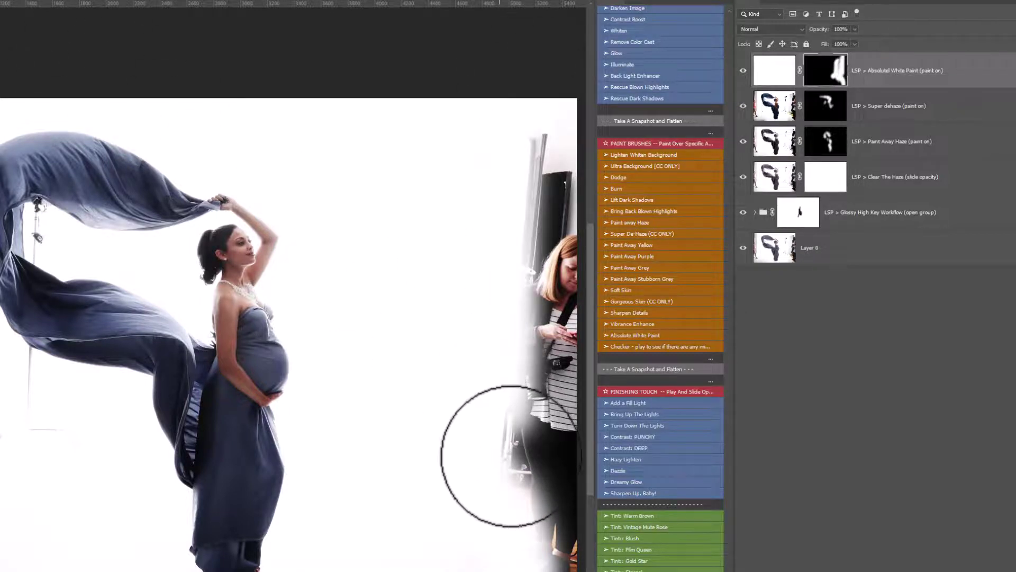
pyautogui.moveTo(511, 457)
pyautogui.mouseDown()
pyautogui.moveTo(512, 231)
pyautogui.moveTo(555, 89)
pyautogui.moveTo(510, 556)
pyautogui.moveTo(508, 447)
pyautogui.moveTo(522, 569)
pyautogui.moveTo(536, 327)
pyautogui.moveTo(513, 53)
pyautogui.mouseUp()
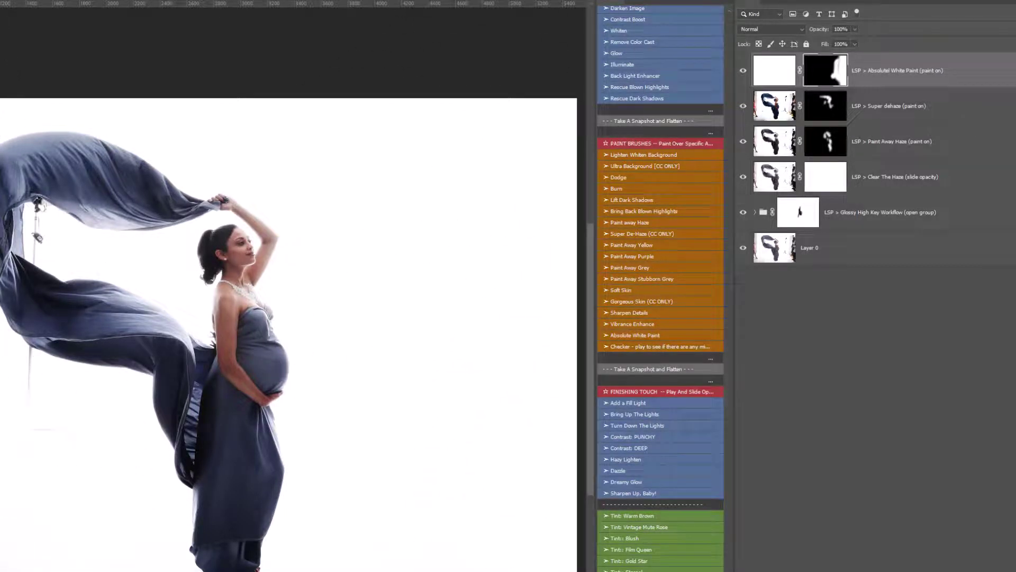
# Paint absolute white over the background below the flowing fabric and set the 1100 px brush's hardness to 72%
pyautogui.moveTo(1, 370)
pyautogui.mouseDown()
pyautogui.moveTo(1, 474)
pyautogui.moveTo(6, 466)
pyautogui.mouseUp()
pyautogui.rightClick(3, 466)
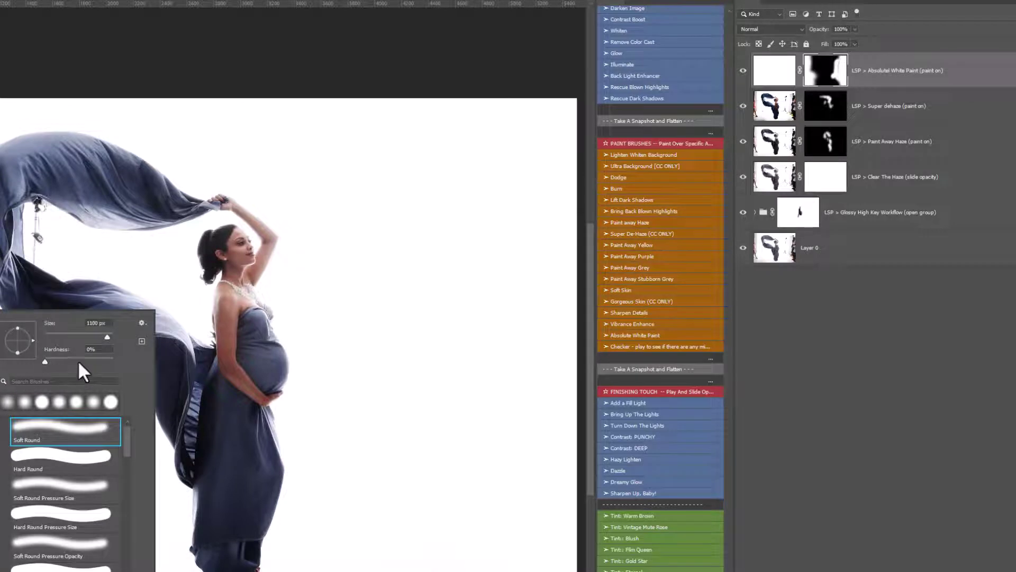
pyautogui.click(93, 359)
pyautogui.press('Return')
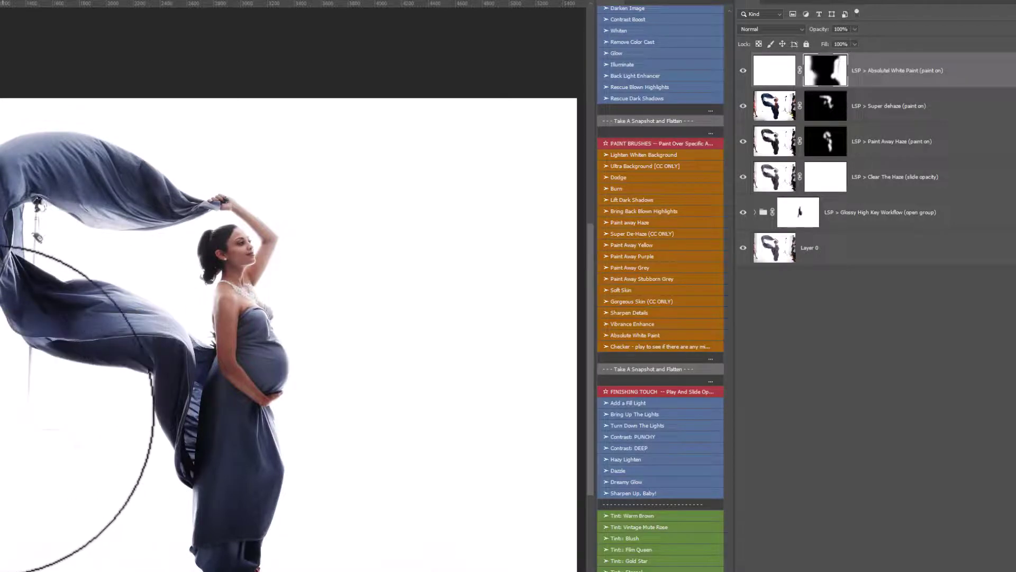
pyautogui.hotkey('alt', 'space')
pyautogui.click(6, 407)
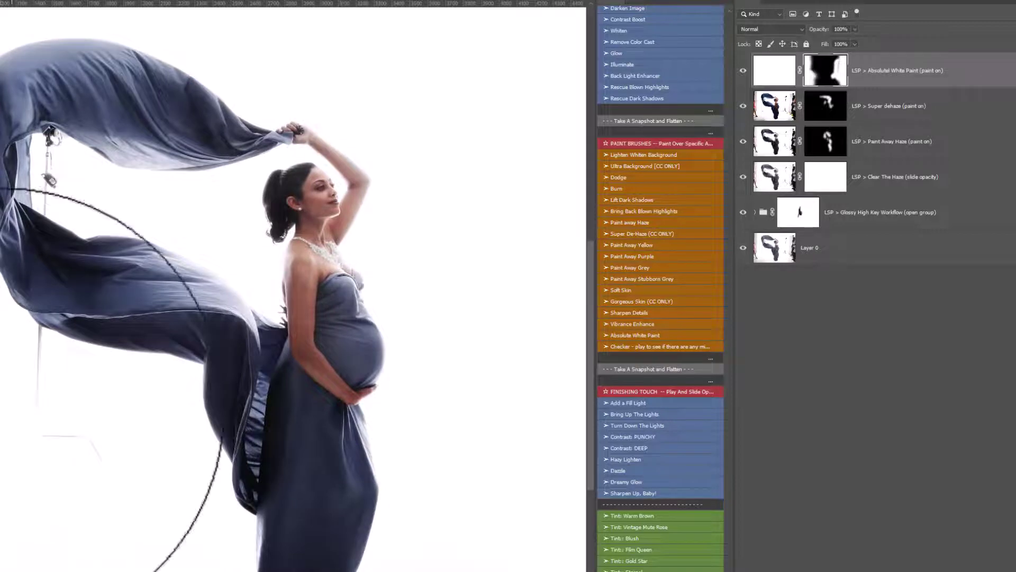
# Shrink the brush and paint absolute white over the stand remnants just beneath the lower fabric edge
pyautogui.rightClick(116, 459)
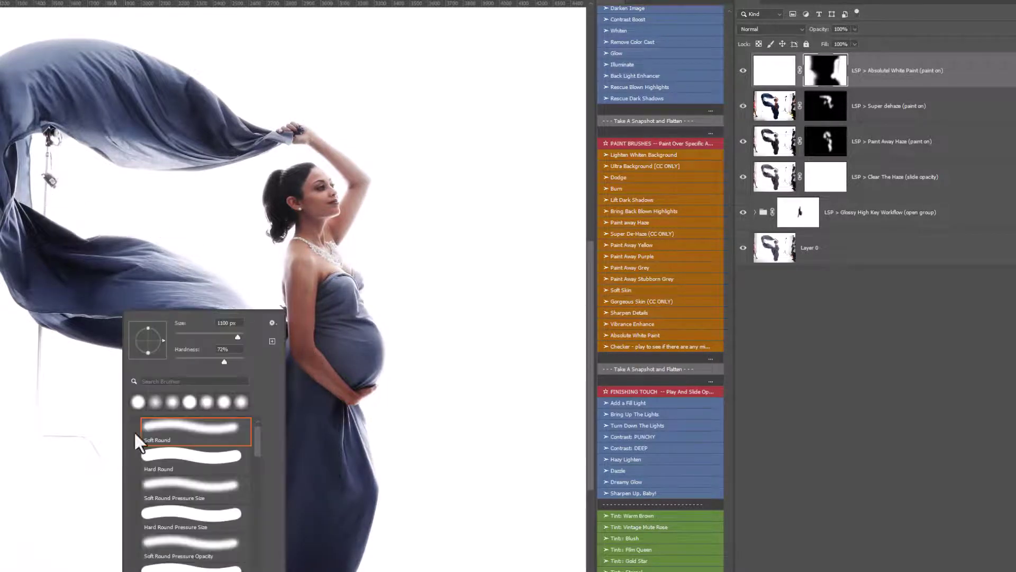
pyautogui.moveTo(236, 335); pyautogui.dragTo(227, 334)
pyautogui.moveTo(46, 372)
pyautogui.mouseDown()
pyautogui.moveTo(28, 347)
pyautogui.moveTo(0, 370)
pyautogui.moveTo(27, 347)
pyautogui.mouseUp()
pyautogui.rightClick(28, 347)
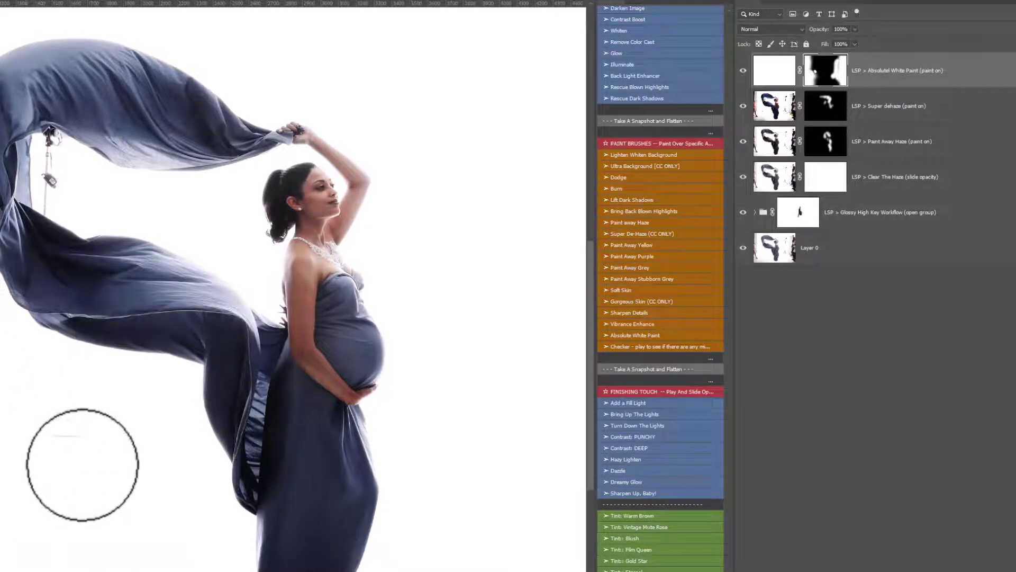
pyautogui.moveTo(7, 481); pyautogui.dragTo(25, 426)
# Reduce the brush size and paint absolute white over the stand pole and hanging device between the fabric folds
pyautogui.press('z')
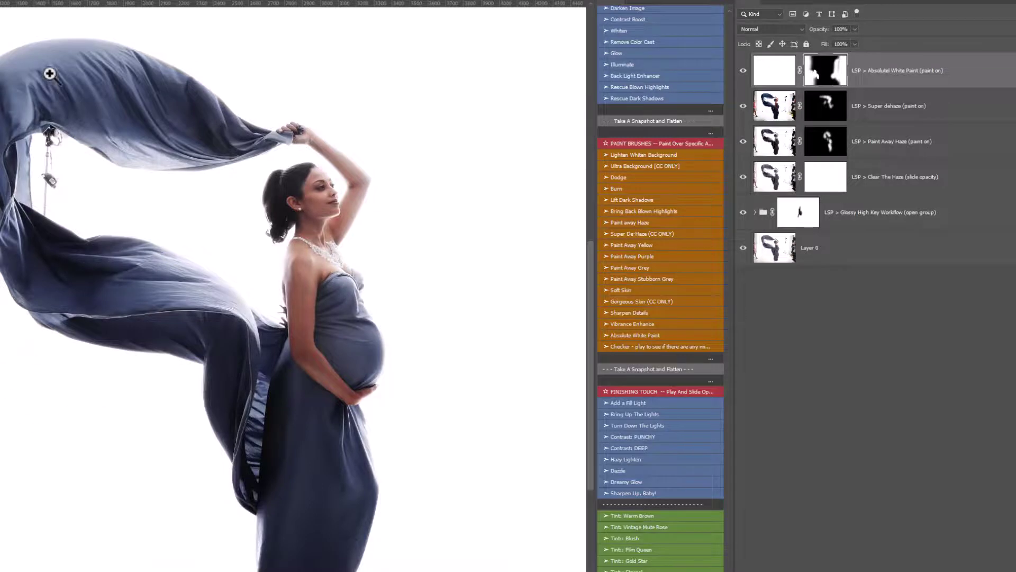
pyautogui.click(50, 75)
pyautogui.click(50, 75)
pyautogui.click(49, 75)
pyautogui.rightClick(160, 194)
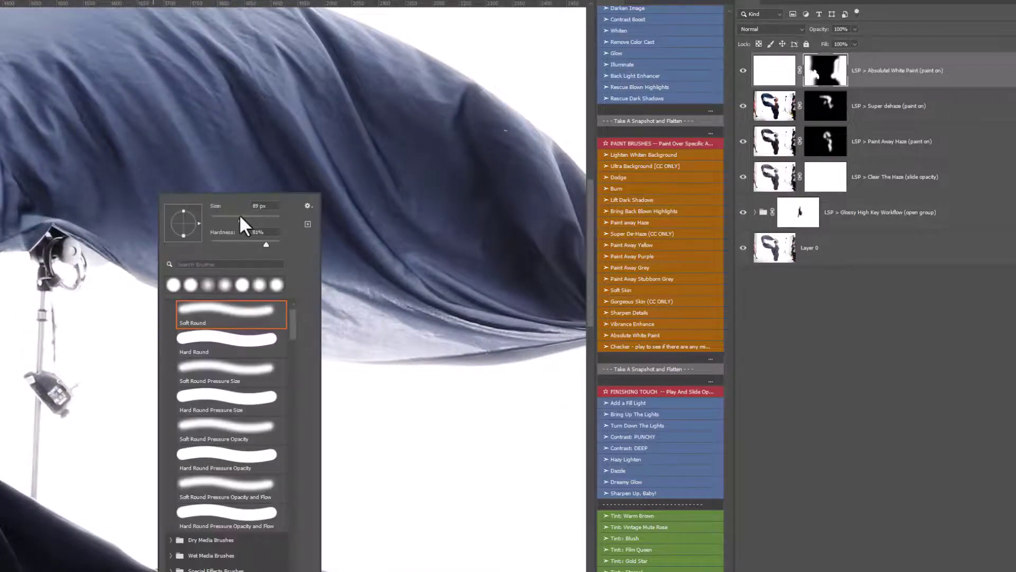
pyautogui.moveTo(240, 216); pyautogui.dragTo(236, 216)
pyautogui.moveTo(74, 392)
pyautogui.mouseDown()
pyautogui.moveTo(62, 394)
pyautogui.moveTo(45, 347)
pyautogui.moveTo(43, 267)
pyautogui.mouseUp()
# Shrink the brush to about 32 px and smaller, and paint absolute white over the hanging device beneath the upper fabric fold
pyautogui.rightClick(63, 270)
pyautogui.moveTo(145, 297); pyautogui.dragTo(131, 297)
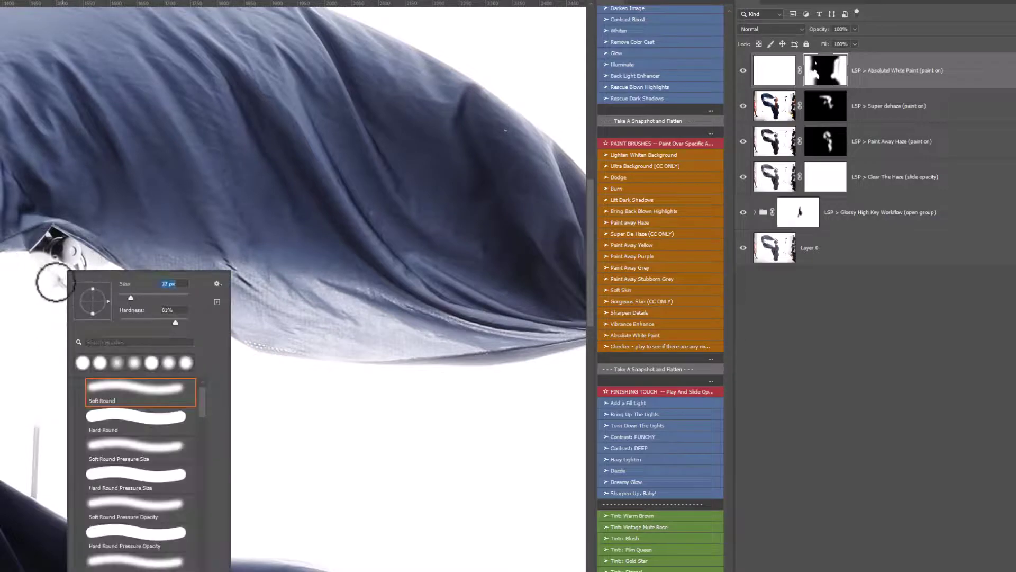
pyautogui.moveTo(56, 282)
pyautogui.mouseDown()
pyautogui.moveTo(27, 268)
pyautogui.moveTo(53, 238)
pyautogui.mouseUp()
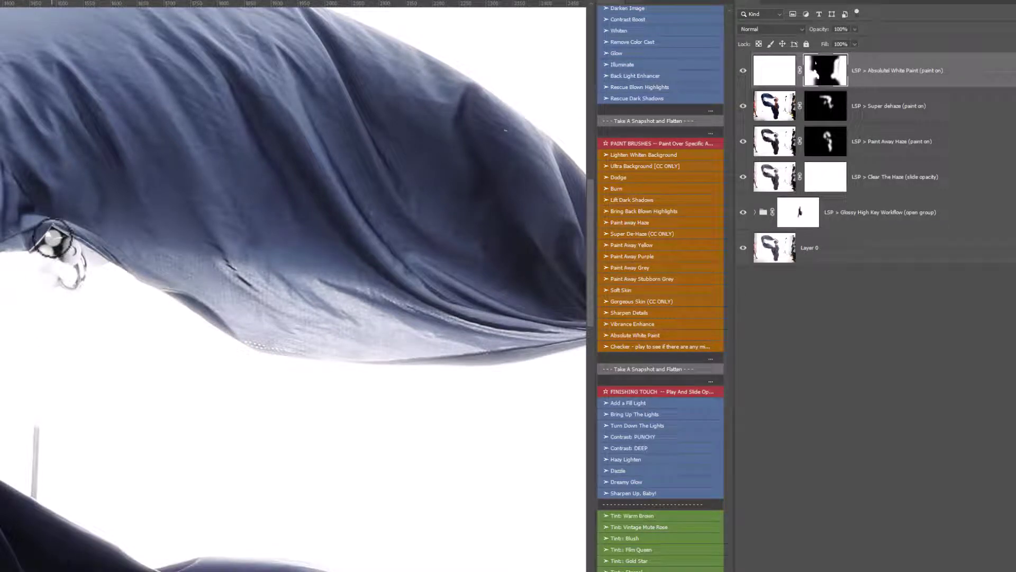
pyautogui.rightClick(53, 239)
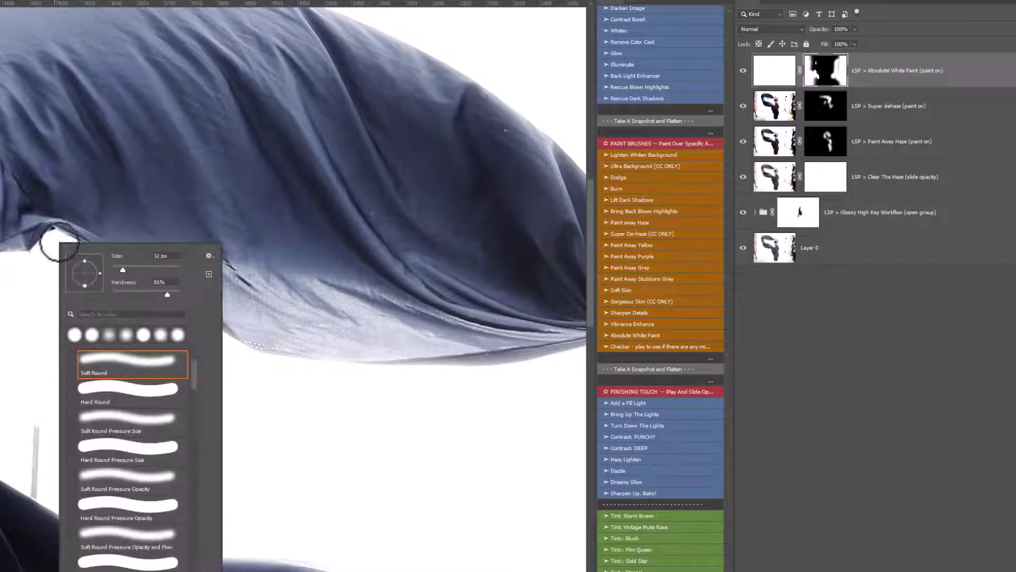
pyautogui.moveTo(119, 268); pyautogui.dragTo(113, 263)
pyautogui.press('Return')
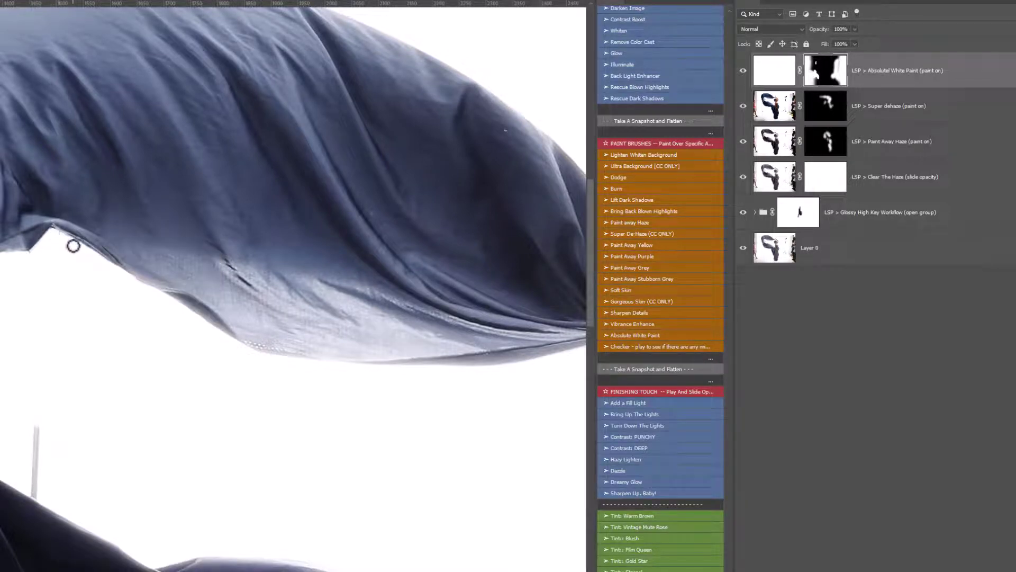
# Enlarge the brush to 66 px and paint absolute white over the leftover pole just above the lower fabric
pyautogui.rightClick(74, 362)
pyautogui.click(149, 336)
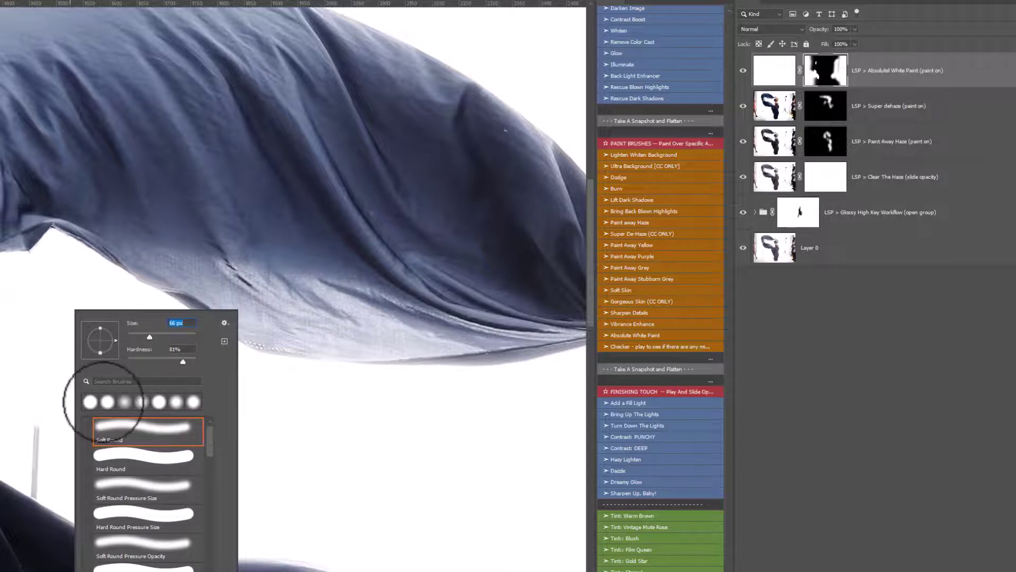
pyautogui.click(43, 485)
pyautogui.moveTo(44, 484)
pyautogui.mouseDown()
pyautogui.moveTo(50, 388)
pyautogui.moveTo(57, 449)
pyautogui.mouseUp()
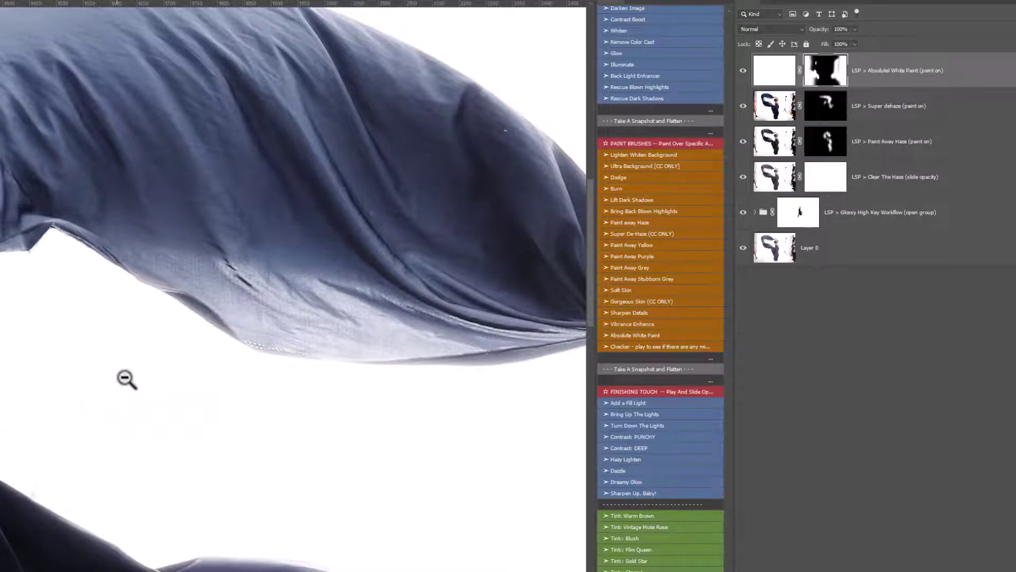
# Toggle the Absolute White Paint layer off and on to compare the whole photo before and after
pyautogui.keyDown('alt'); pyautogui.click(132, 379); pyautogui.keyUp('alt')
pyautogui.keyDown('alt'); pyautogui.click(132, 379); pyautogui.keyUp('alt')
pyautogui.keyDown('alt'); pyautogui.click(133, 379); pyautogui.keyUp('alt')
pyautogui.keyDown('alt'); pyautogui.click(132, 379); pyautogui.keyUp('alt')
pyautogui.moveTo(317, 445); pyautogui.dragTo(216, 315)
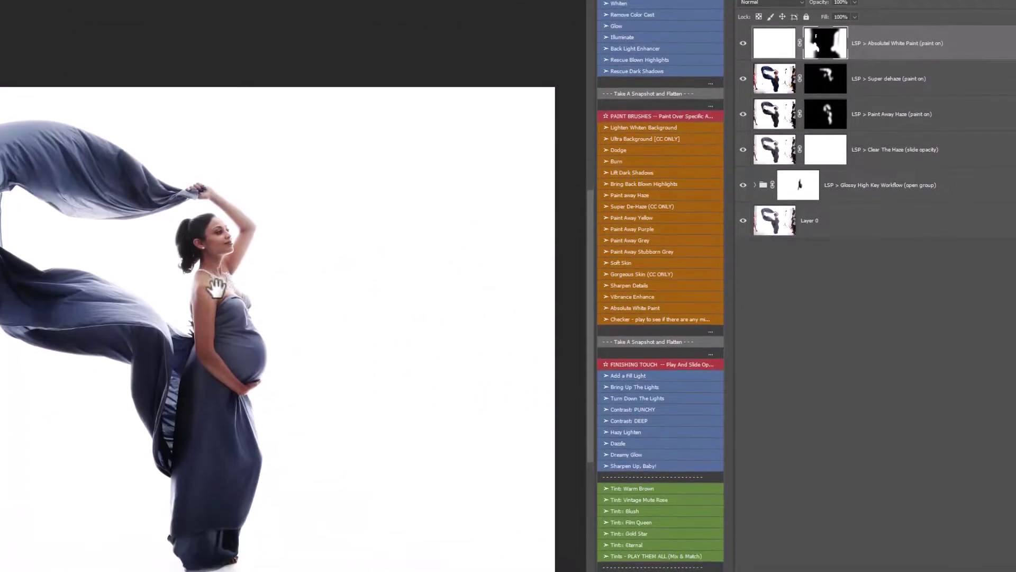
pyautogui.click(742, 44)
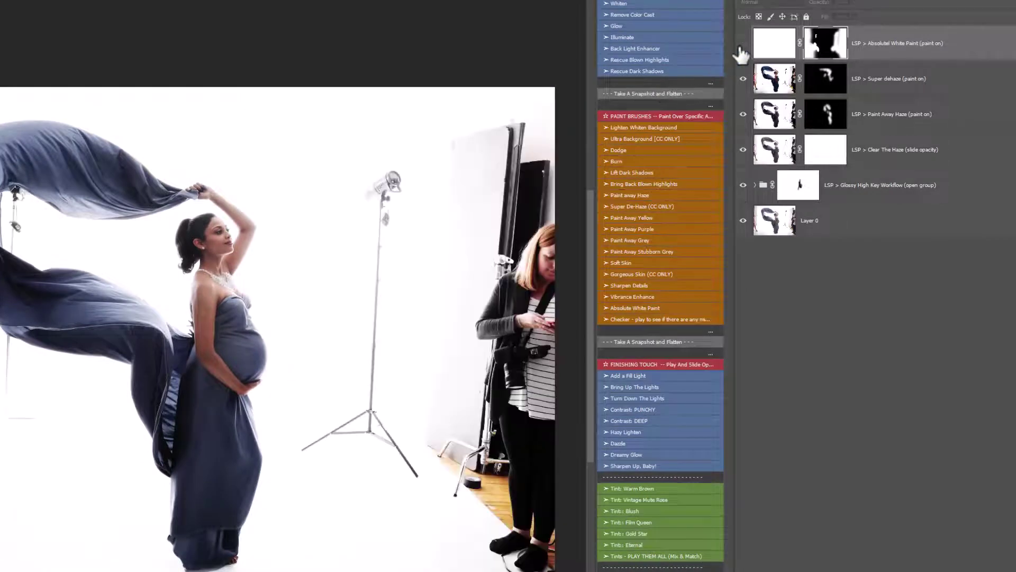
pyautogui.click(742, 45)
pyautogui.click(742, 44)
pyautogui.click(742, 45)
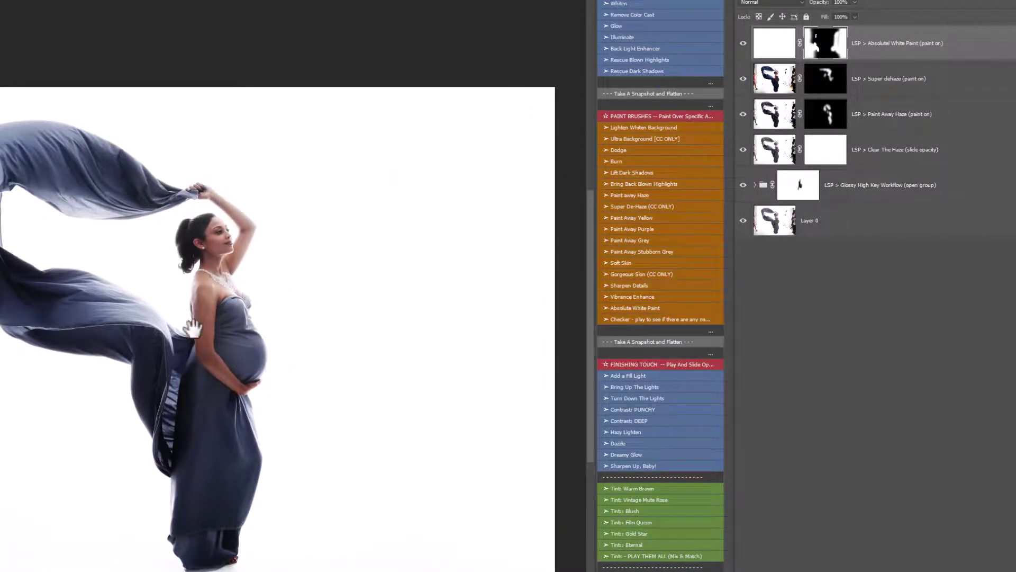
# Run the LSP Checker action to add a checker layer for spotting missed background areas, and continue past its message
pyautogui.scroll(10, 194, 330)
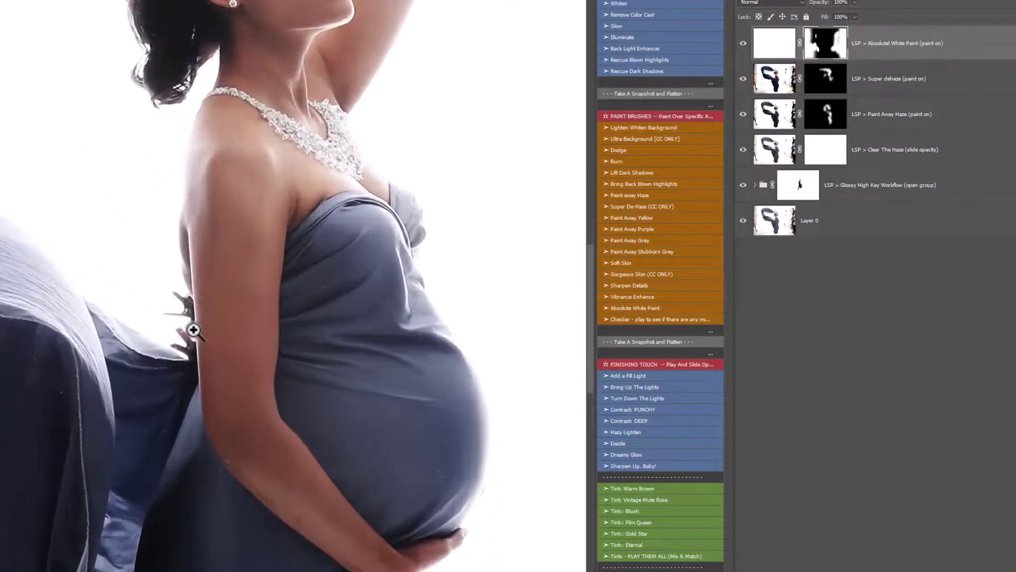
pyautogui.scroll(-10, 180, 356)
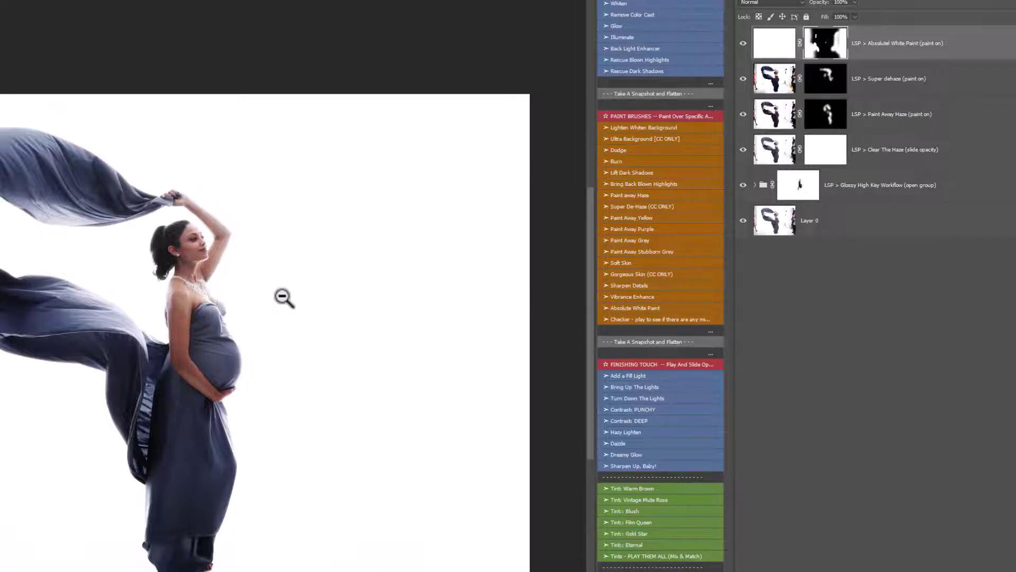
pyautogui.click(625, 319)
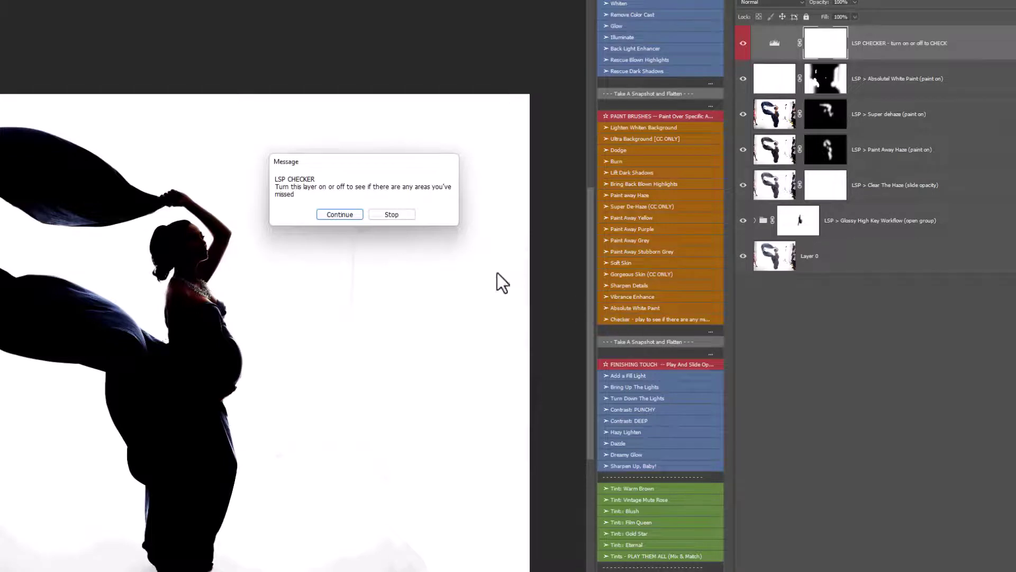
pyautogui.click(342, 217)
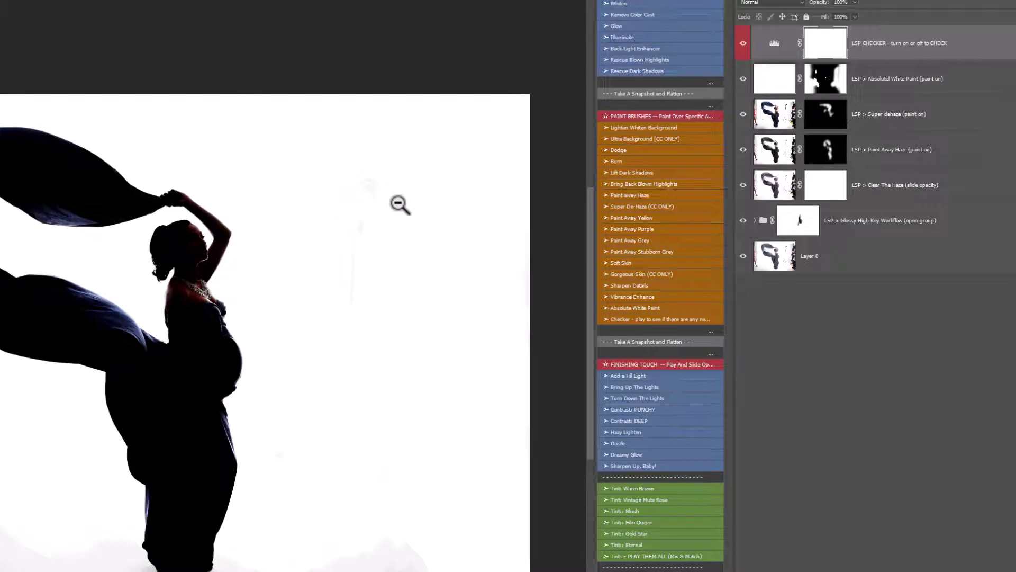
# Select the Absolute White Paint mask and paint with a larger brush over the missed light-stand traces beside the woman
pyautogui.click(822, 86)
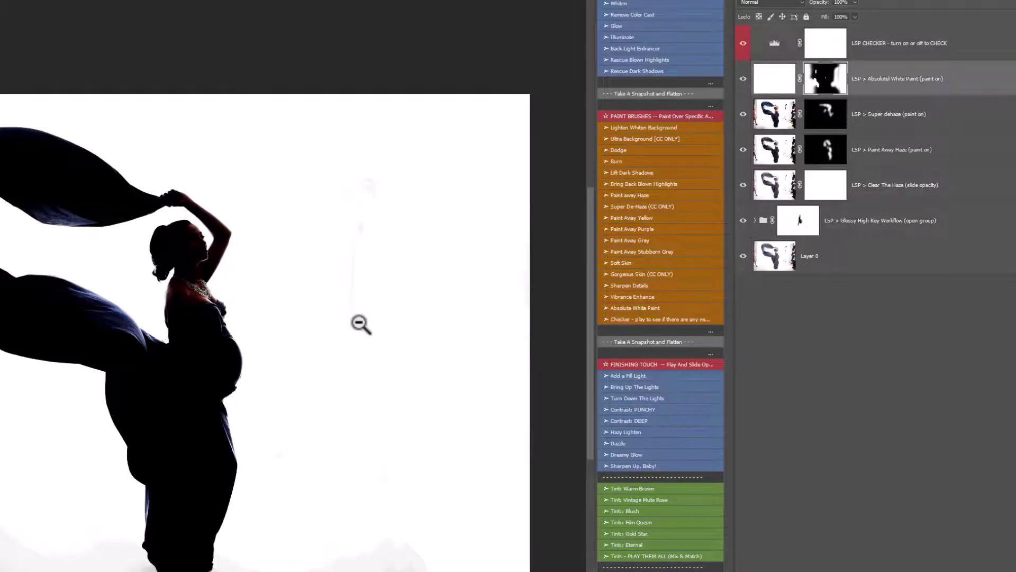
pyautogui.press('b')
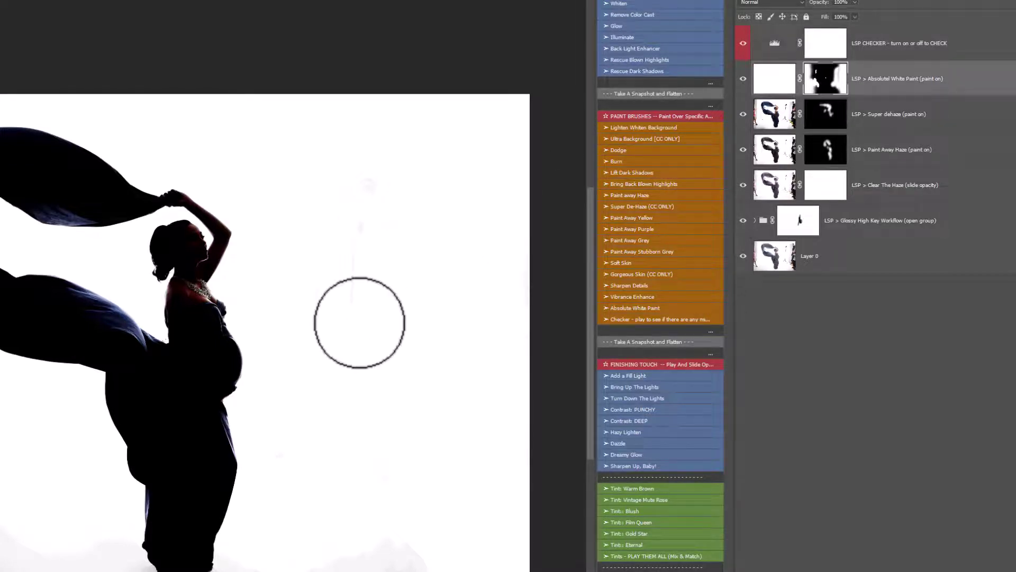
pyautogui.press(']')
pyautogui.press(']')
pyautogui.press(']')
pyautogui.press(']')
pyautogui.moveTo(379, 216); pyautogui.dragTo(358, 478)
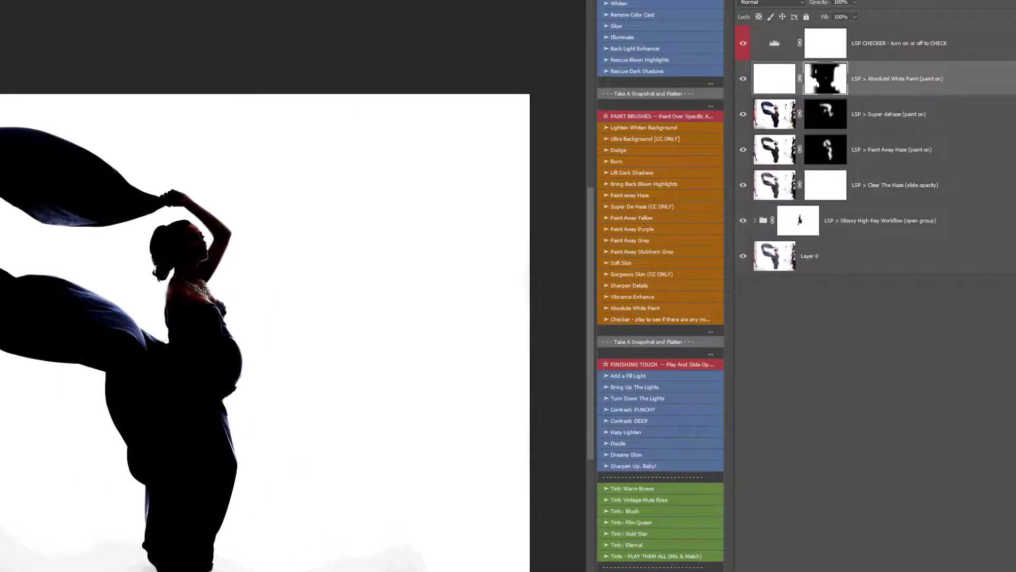
# Enlarge the soft brush to 1600 px and paint absolute white over the grey patches along the floor on both sides
pyautogui.rightClick(2, 290)
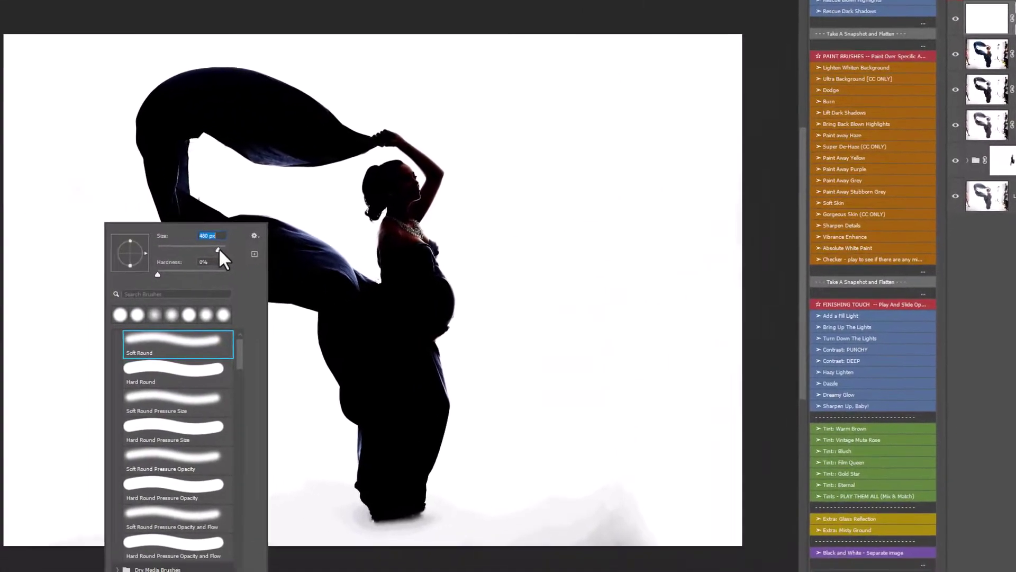
pyautogui.click(63, 434)
pyautogui.press(']')
pyautogui.press(']')
pyautogui.press(']')
pyautogui.press(']')
pyautogui.press(']')
pyautogui.press(']')
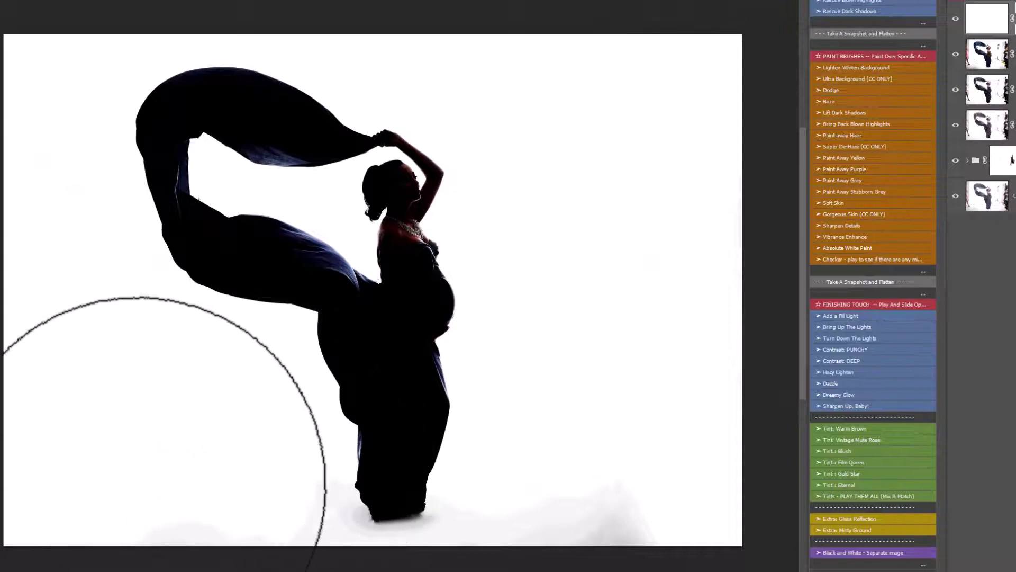
pyautogui.moveTo(546, 466); pyautogui.dragTo(664, 489)
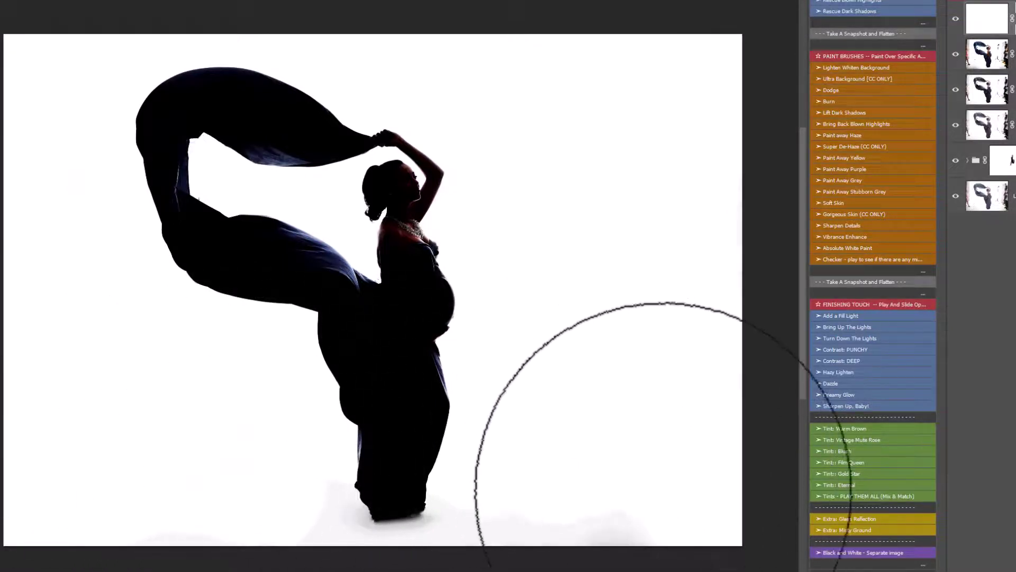
# Shrink the soft brush and paint absolute white over the small leftover speck inside the fabric loop
pyautogui.rightClick(555, 185)
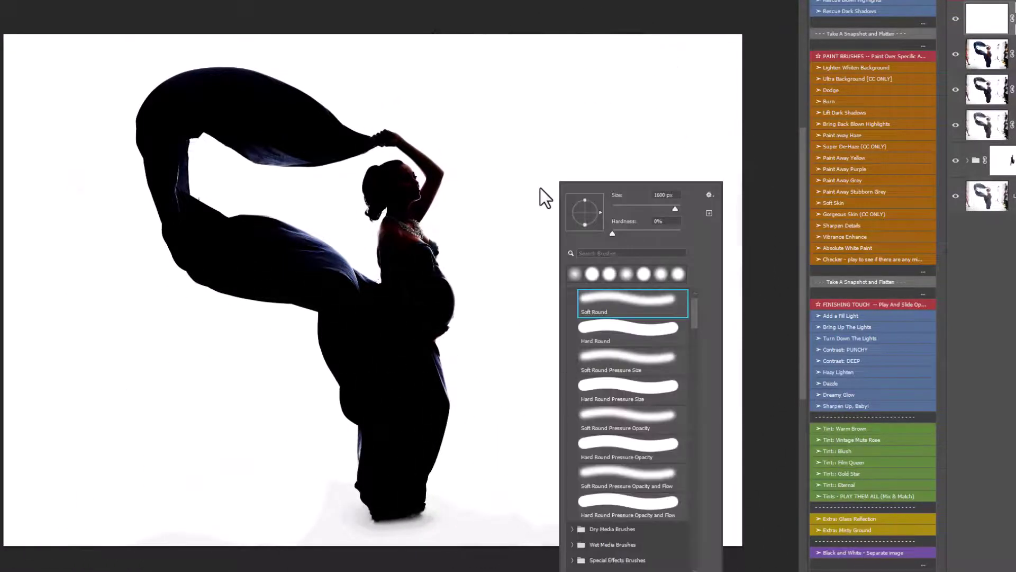
pyautogui.moveTo(625, 203); pyautogui.dragTo(620, 205)
pyautogui.rightClick(218, 197)
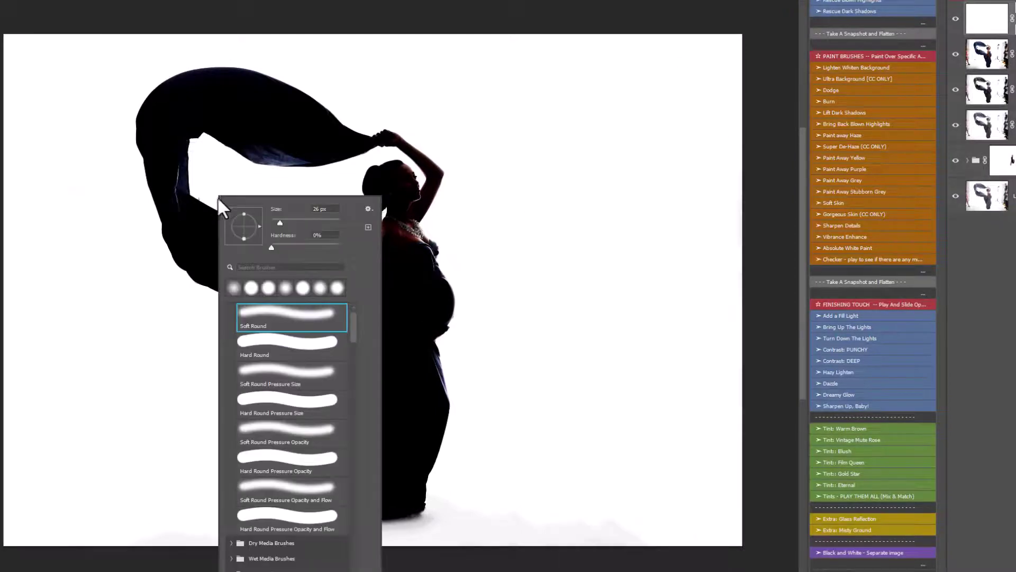
pyautogui.click(292, 221)
pyautogui.click(320, 236)
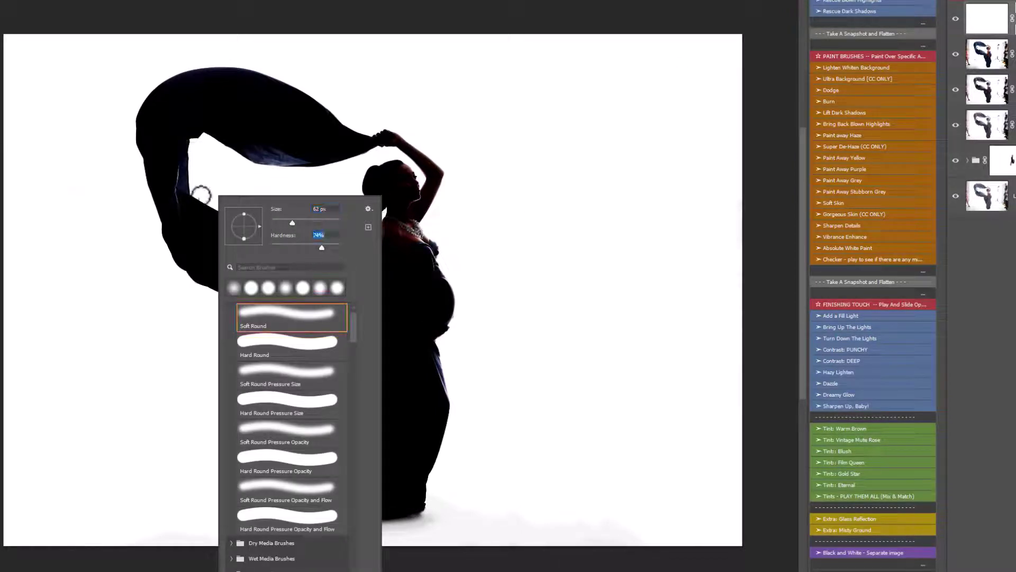
pyautogui.press('Return')
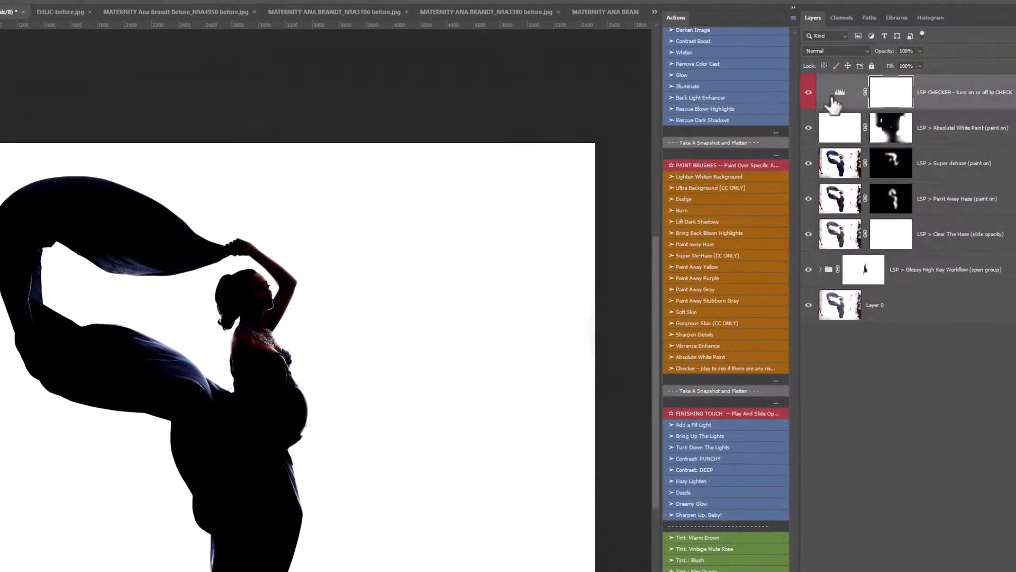
# Hide the LSP Checker layer, select the Absolute White Paint mask again and enlarge the brush
pyautogui.click(807, 93)
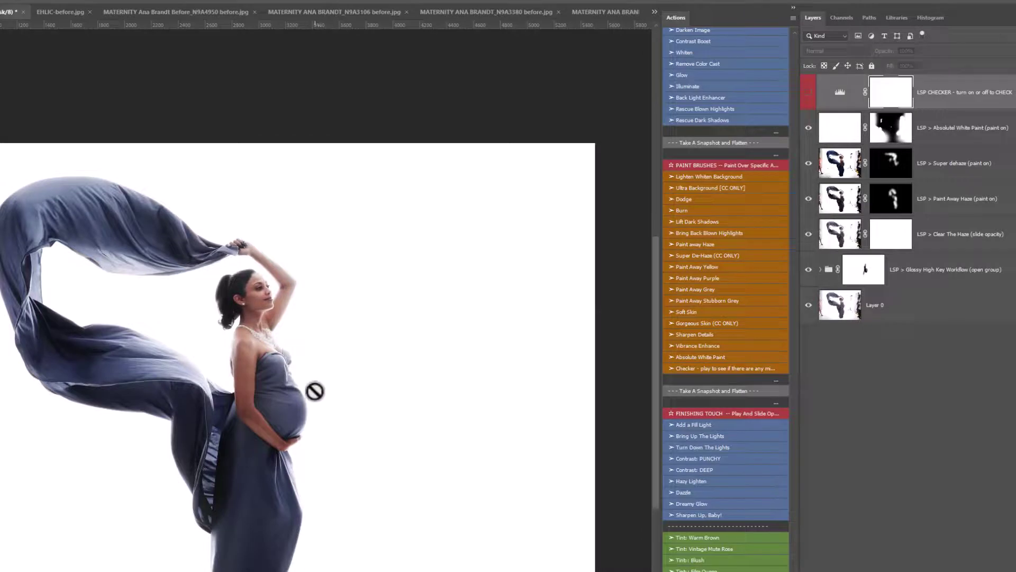
pyautogui.rightClick(340, 402)
pyautogui.click(899, 100)
pyautogui.click(898, 133)
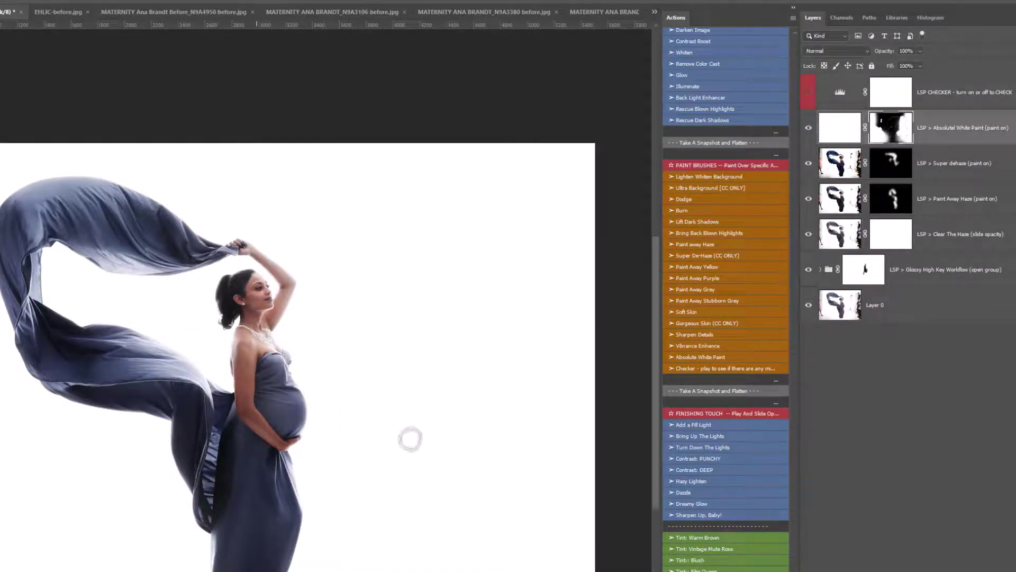
pyautogui.press(']')
pyautogui.press(']')
pyautogui.press(']')
pyautogui.press(']')
pyautogui.press(']')
pyautogui.press(']')
pyautogui.press(']')
pyautogui.press(']')
pyautogui.press(']')
pyautogui.press(']')
pyautogui.press(']')
pyautogui.press(']')
# Add the LSP Portrait Foundation paint-on layer for the woman's skin
pyautogui.press('z')
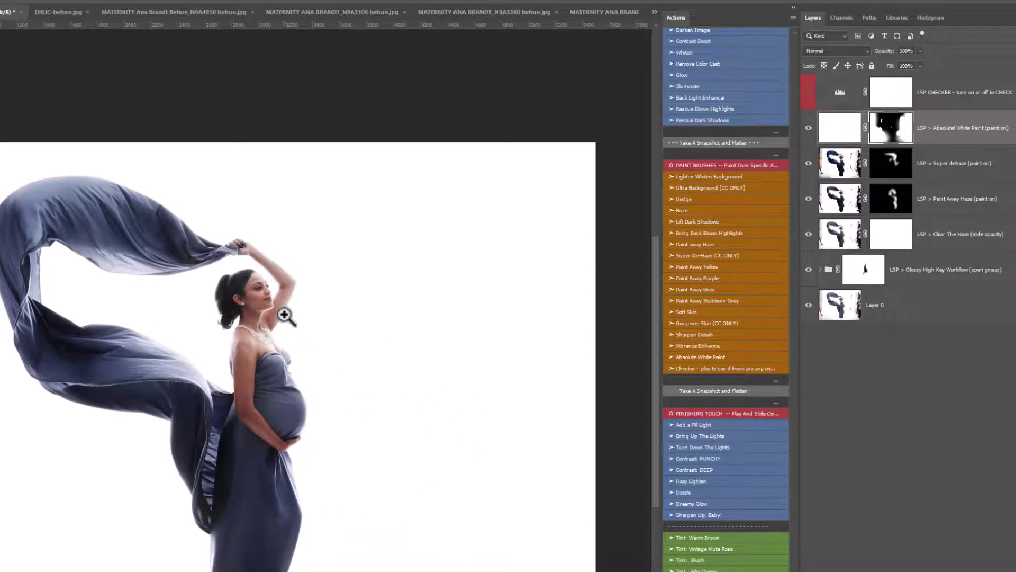
pyautogui.click(285, 315)
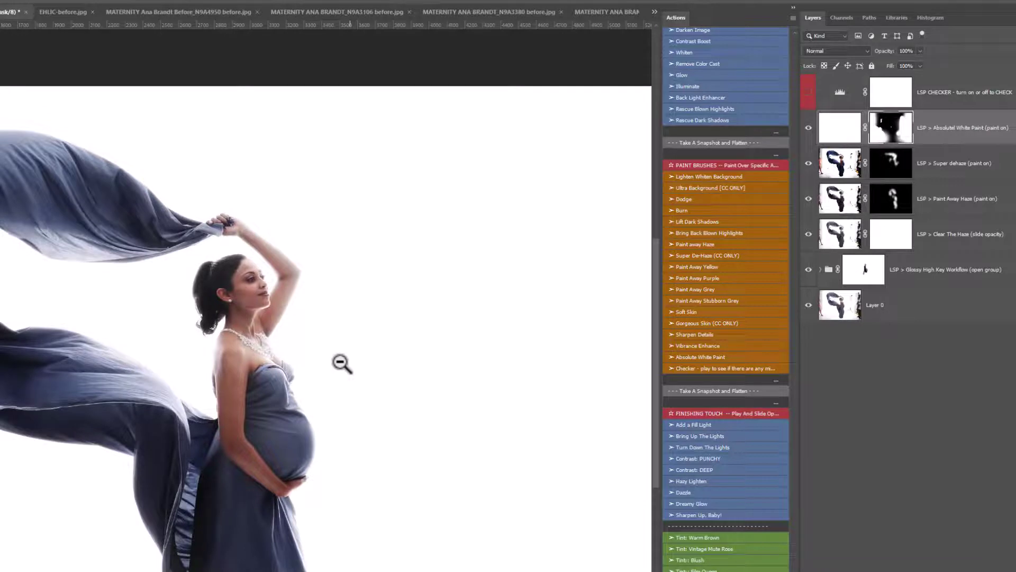
pyautogui.scroll(-1, 342, 363)
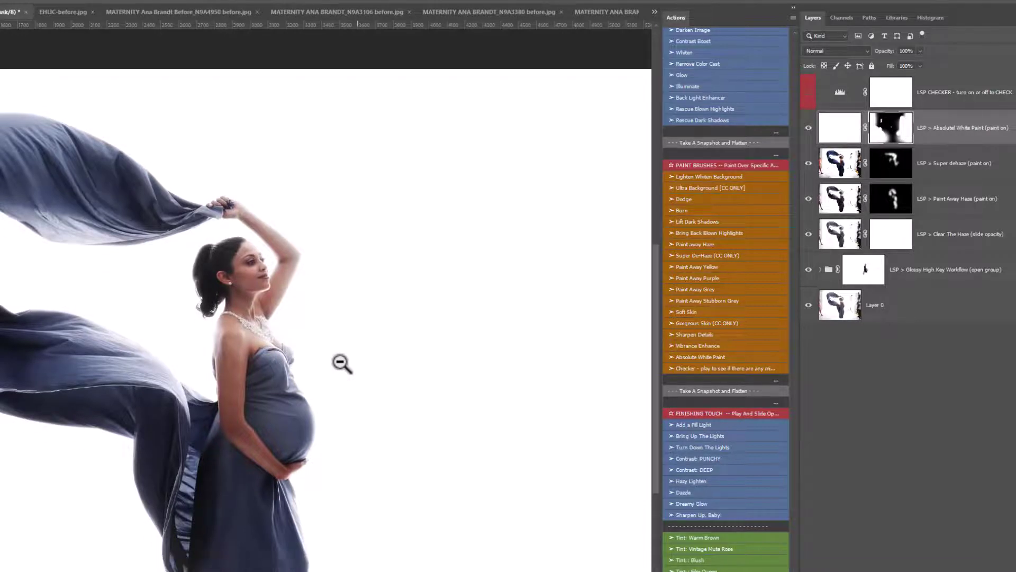
pyautogui.scroll(4, 226, 263)
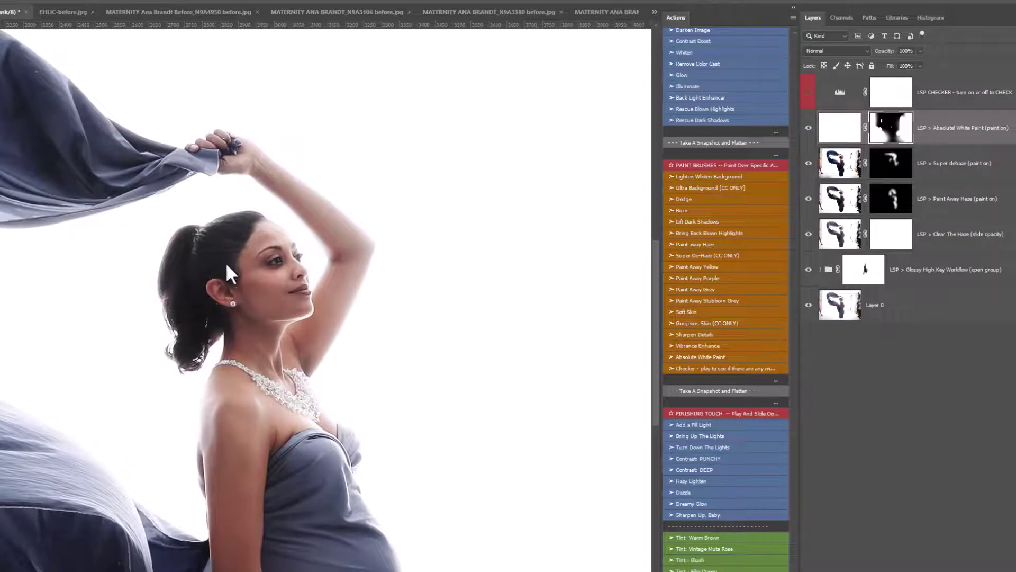
pyautogui.scroll(-1, 254, 230)
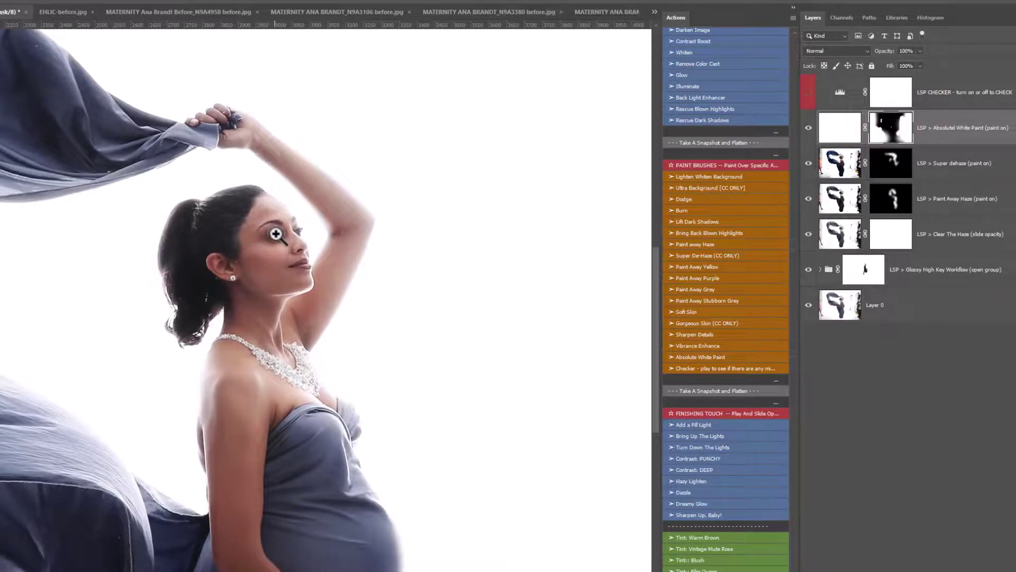
pyautogui.scroll(2, 268, 232)
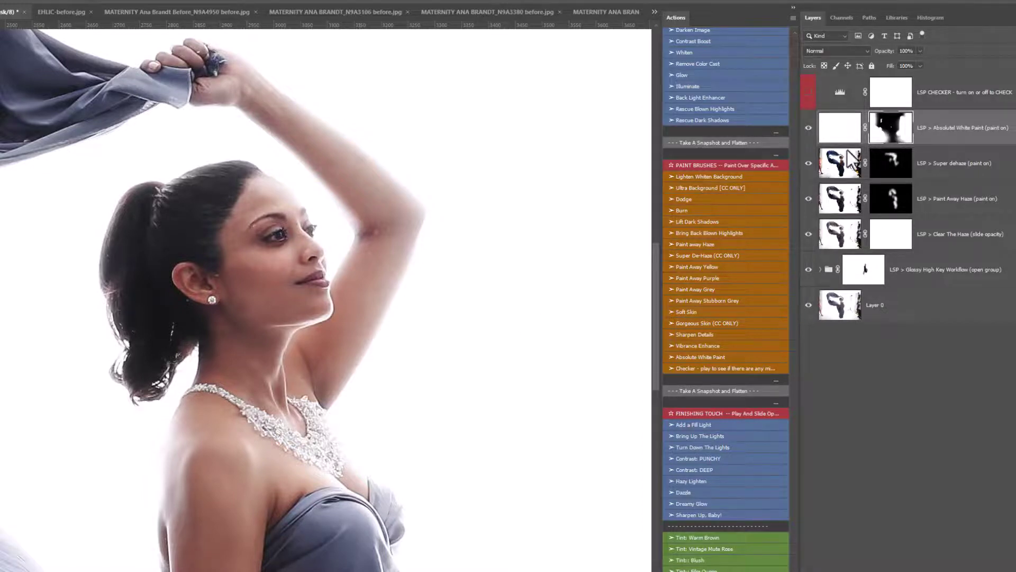
pyautogui.rightClick(634, 266)
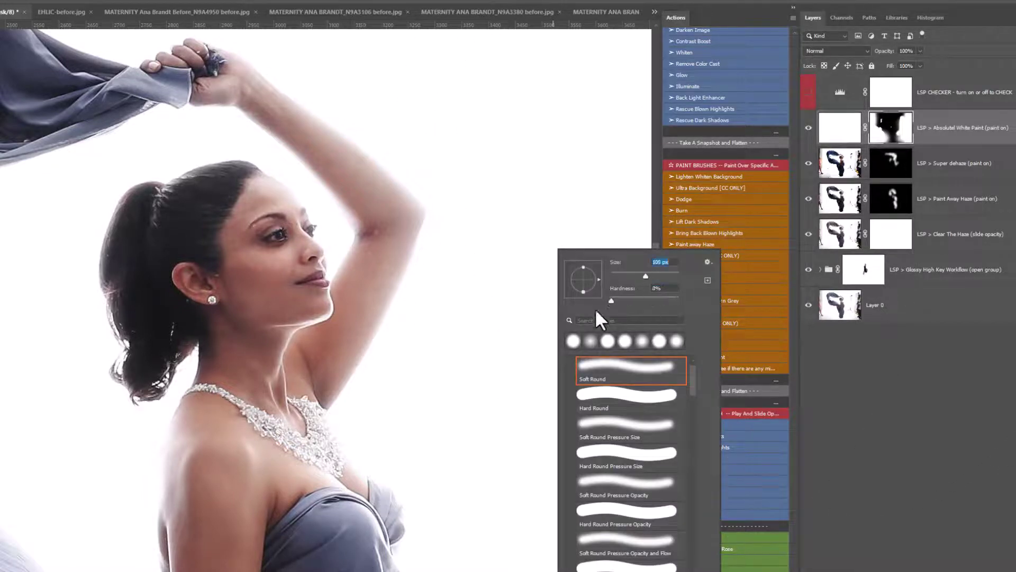
pyautogui.press('Tab')
pyautogui.press('Return')
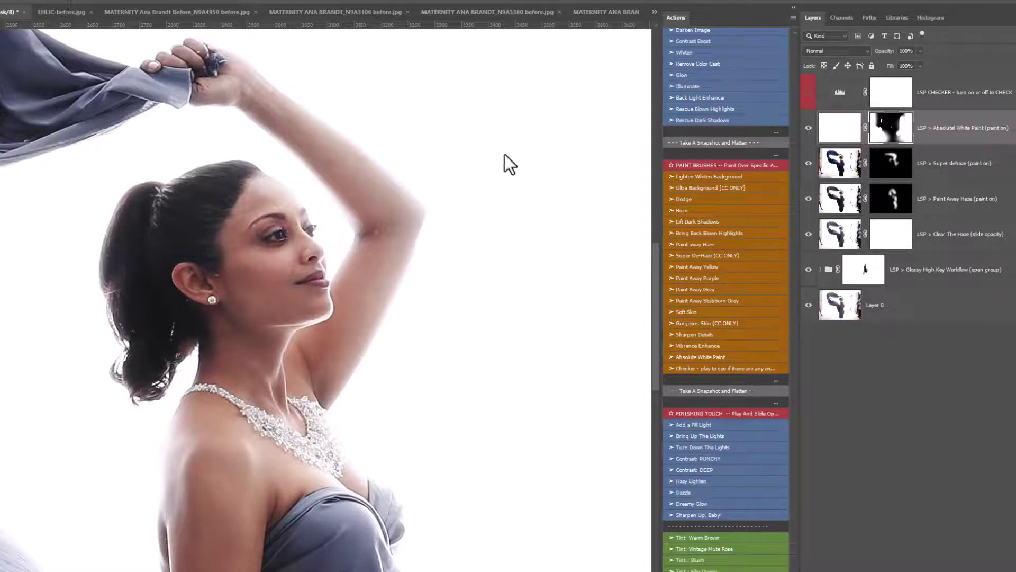
pyautogui.click(704, 219)
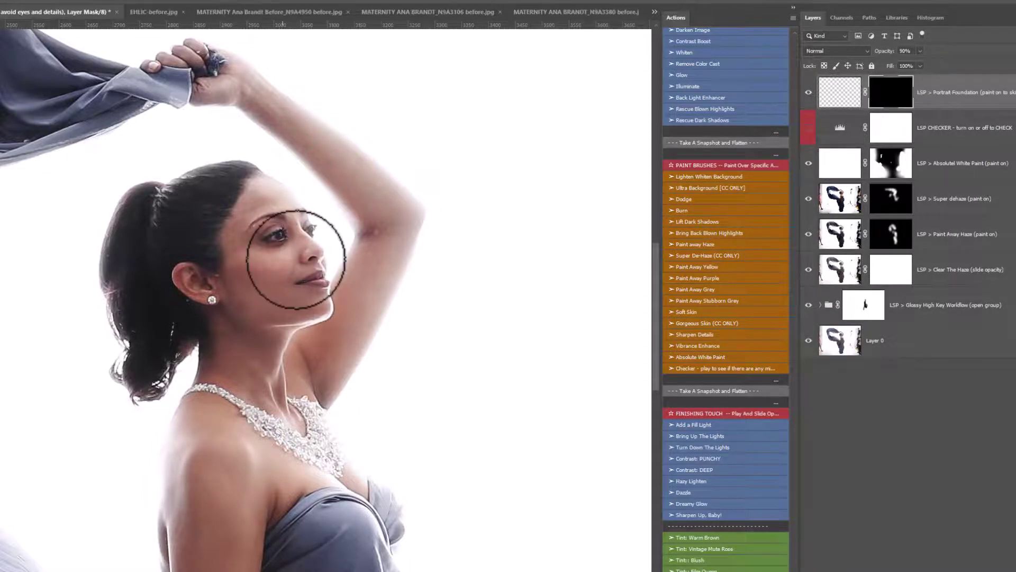
# Shrink the soft brush and paint the Portrait Foundation over the skin of the woman's face
pyautogui.press('z')
pyautogui.click(241, 241)
pyautogui.click(240, 241)
pyautogui.press('b')
pyautogui.rightClick(324, 282)
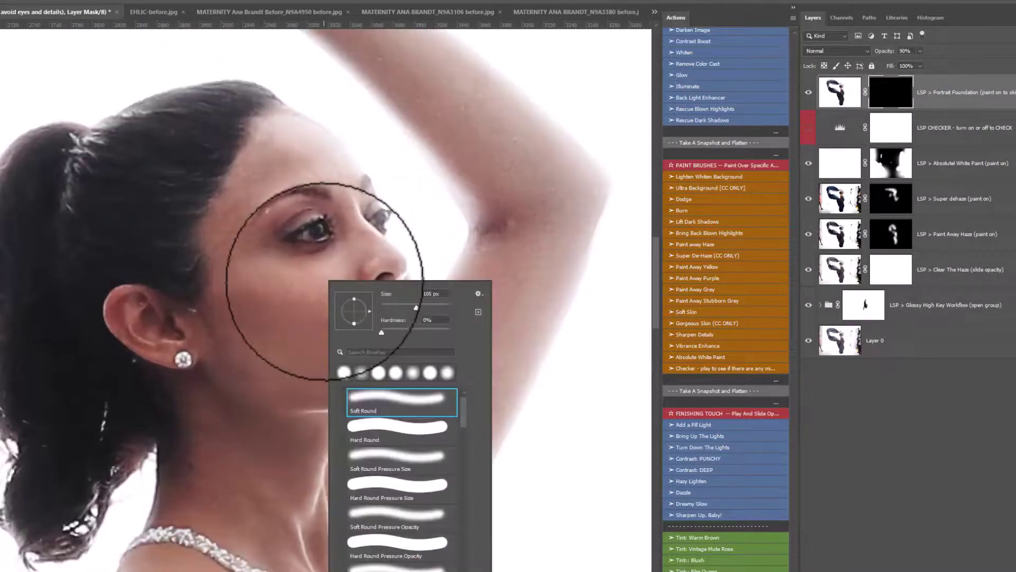
pyautogui.moveTo(415, 307); pyautogui.dragTo(399, 309)
pyautogui.rightClick(268, 301)
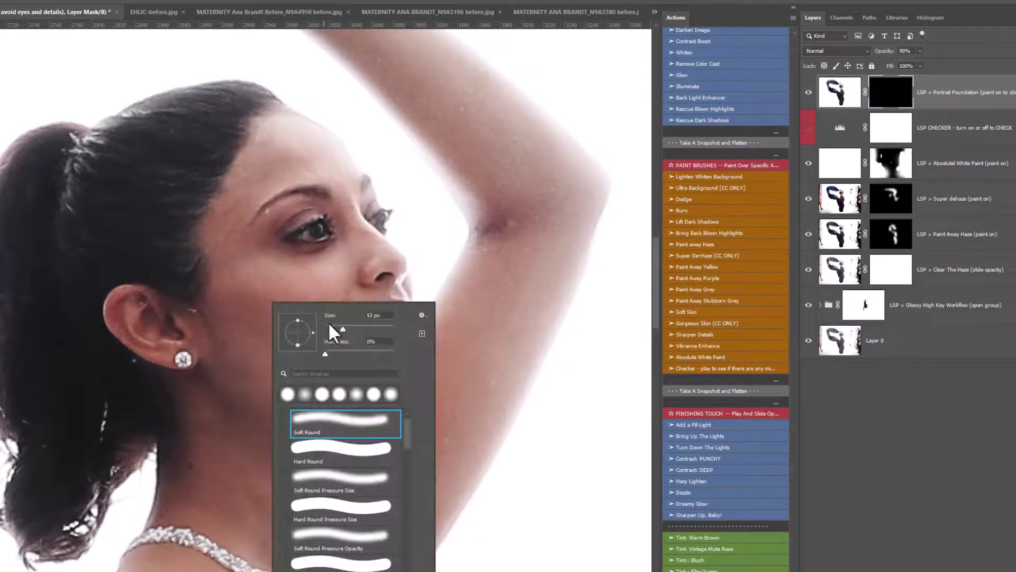
pyautogui.moveTo(343, 328); pyautogui.dragTo(333, 327)
pyautogui.click(245, 269)
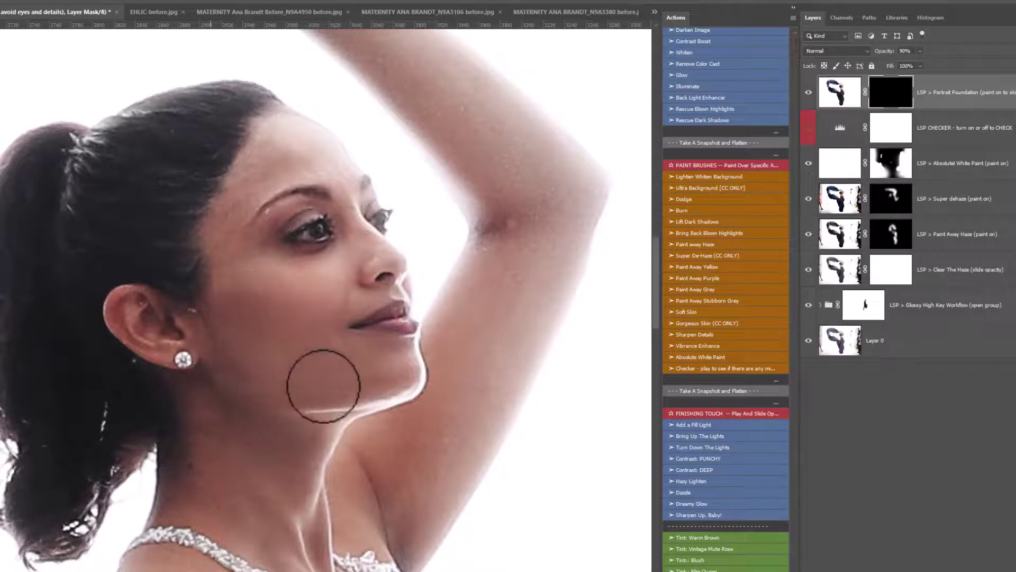
# Enlarge the brush and paint the Portrait Foundation over the woman's raised arm and upper body skin
pyautogui.moveTo(522, 232)
pyautogui.mouseDown()
pyautogui.moveTo(492, 256)
pyautogui.moveTo(505, 280)
pyautogui.moveTo(492, 227)
pyautogui.moveTo(431, 186)
pyautogui.moveTo(488, 262)
pyautogui.moveTo(518, 340)
pyautogui.moveTo(504, 272)
pyautogui.moveTo(513, 359)
pyautogui.mouseUp()
pyautogui.keyDown('alt'); pyautogui.click(505, 280); pyautogui.keyUp('alt')
pyautogui.rightClick(503, 276)
pyautogui.click(605, 304)
pyautogui.moveTo(388, 489)
pyautogui.mouseDown()
pyautogui.moveTo(354, 571)
pyautogui.moveTo(363, 381)
pyautogui.moveTo(302, 483)
pyautogui.moveTo(339, 569)
pyautogui.mouseUp()
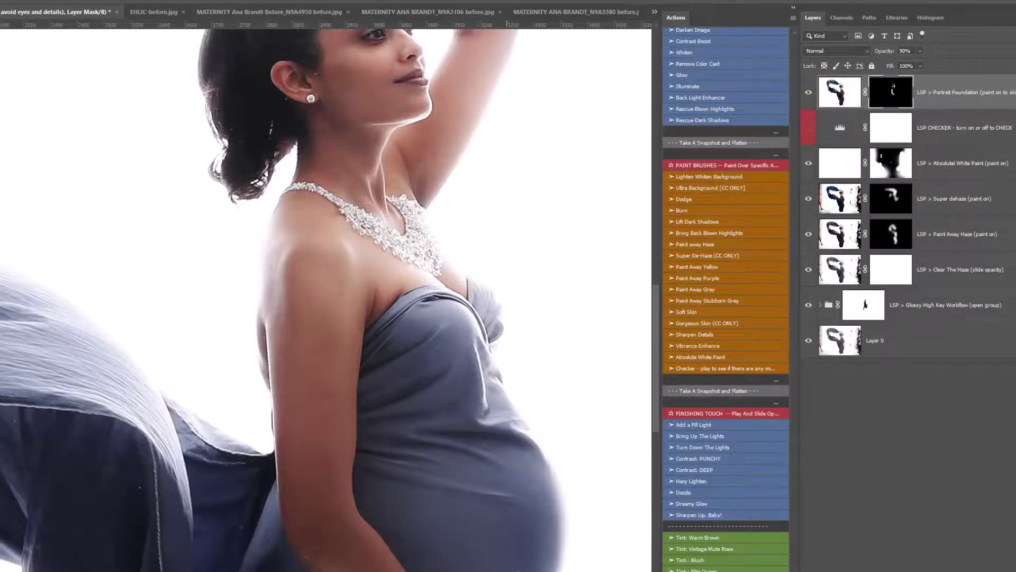
# Reduce the soft brush to about 28 px and paint the Portrait Foundation over the finer skin areas of the face
pyautogui.moveTo(410, 376); pyautogui.dragTo(336, 453)
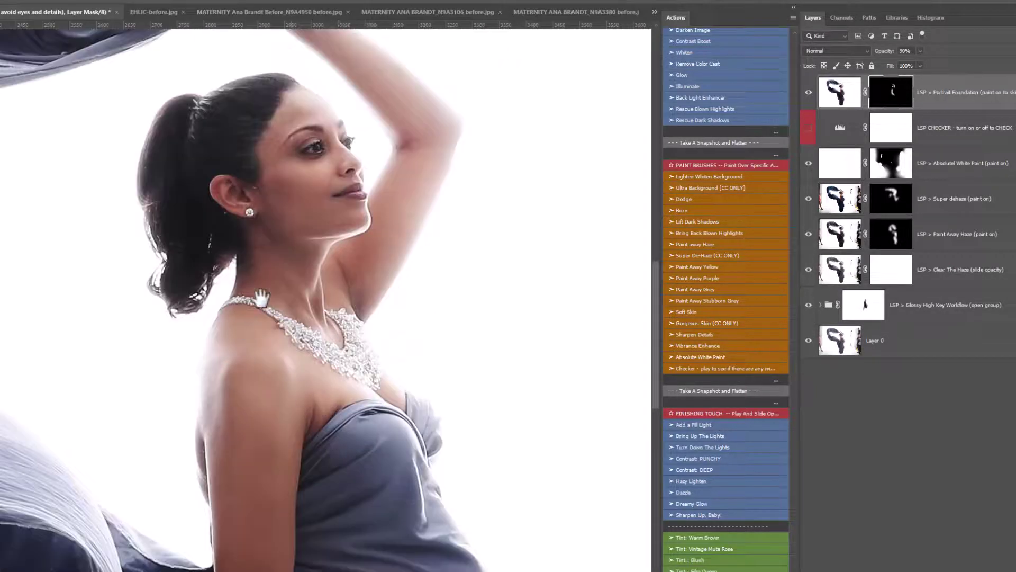
pyautogui.keyDown('ctrl'); pyautogui.click(313, 189); pyautogui.keyUp('ctrl')
pyautogui.scroll(2, 426, 264)
pyautogui.rightClick(485, 304)
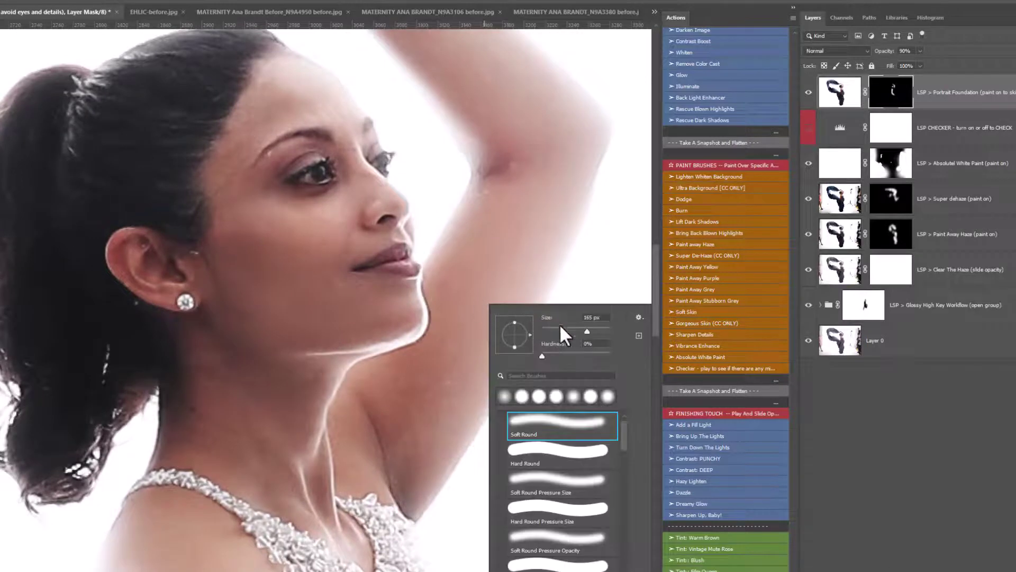
pyautogui.click(576, 329)
pyautogui.press('Return')
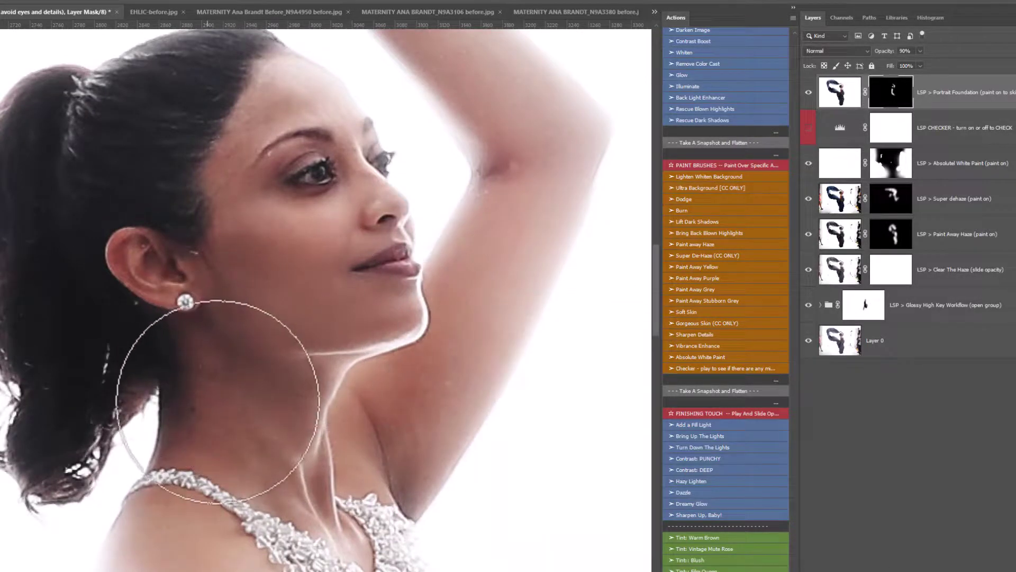
pyautogui.rightClick(307, 245)
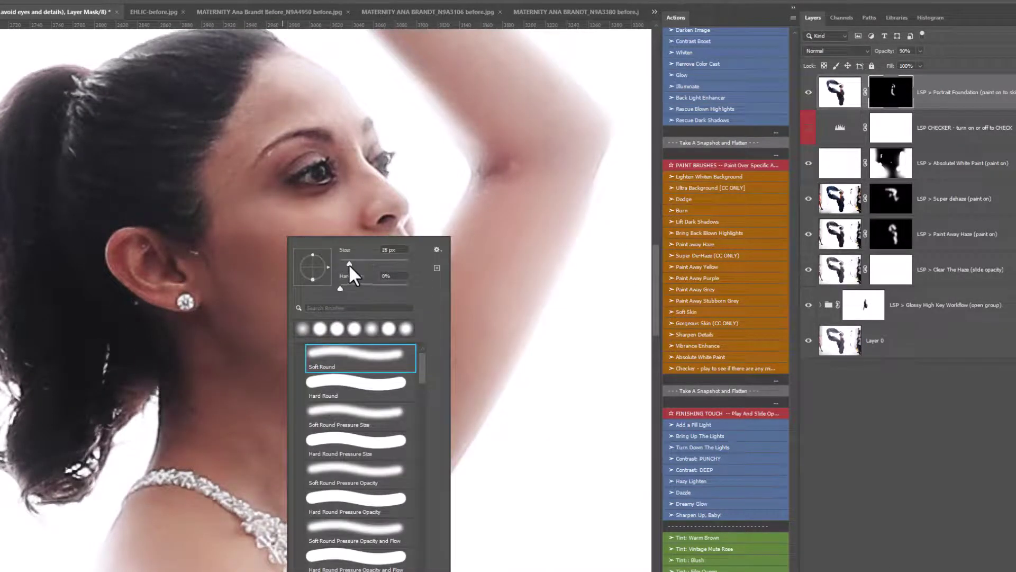
pyautogui.press('Return')
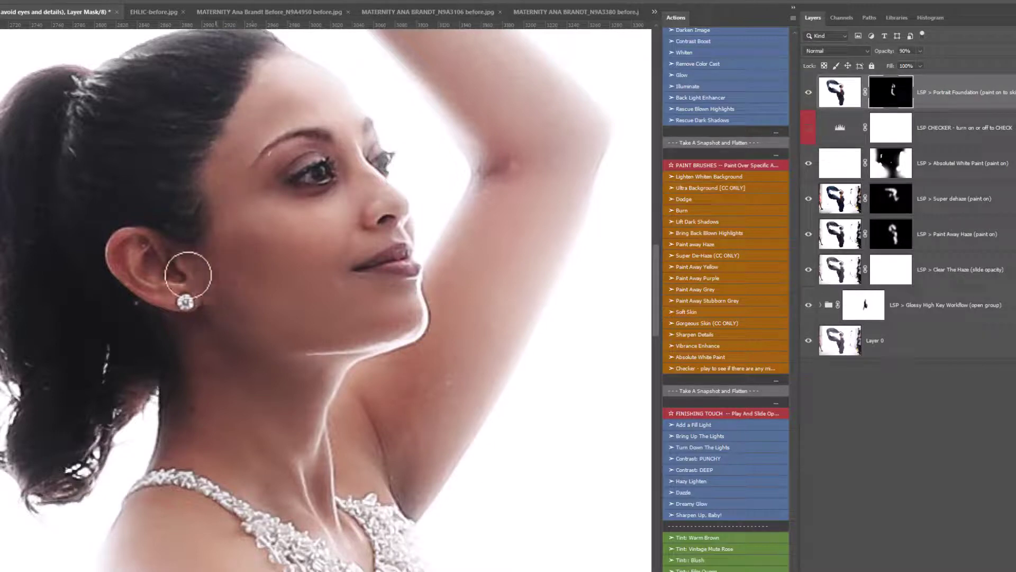
pyautogui.keyDown('alt'); pyautogui.click(239, 455); pyautogui.keyUp('alt')
pyautogui.keyDown('alt'); pyautogui.click(239, 456); pyautogui.keyUp('alt')
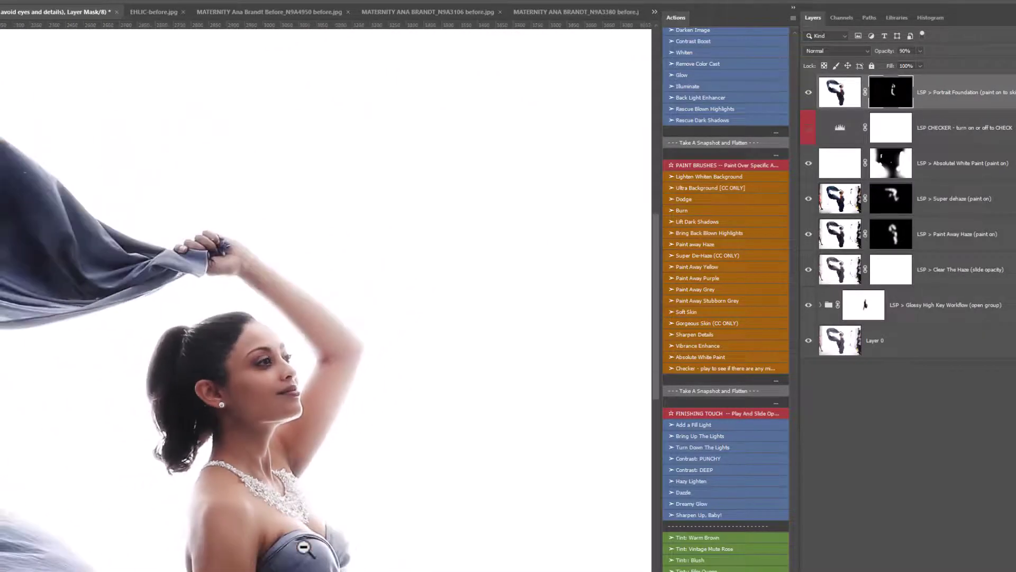
# Resize the brush and paint the Portrait Foundation down the woman's lowered arm to the hand
pyautogui.moveTo(303, 547); pyautogui.dragTo(215, 310)
pyautogui.rightClick(239, 328)
pyautogui.moveTo(145, 394)
pyautogui.mouseDown()
pyautogui.moveTo(127, 344)
pyautogui.moveTo(142, 466)
pyautogui.moveTo(223, 530)
pyautogui.mouseUp()
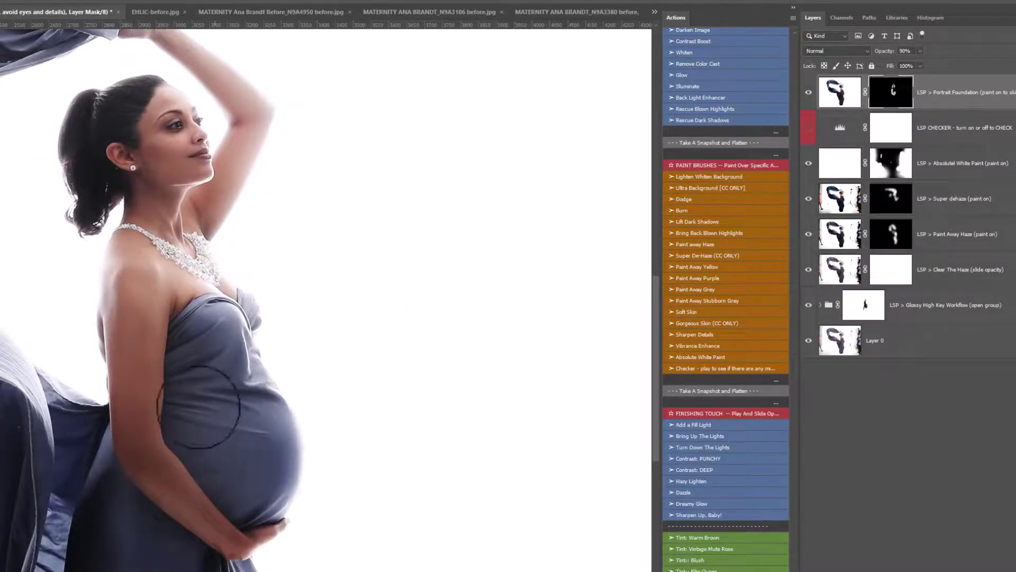
pyautogui.keyDown('alt'); pyautogui.click(237, 398); pyautogui.keyUp('alt')
pyautogui.keyDown('alt'); pyautogui.click(237, 398); pyautogui.keyUp('alt')
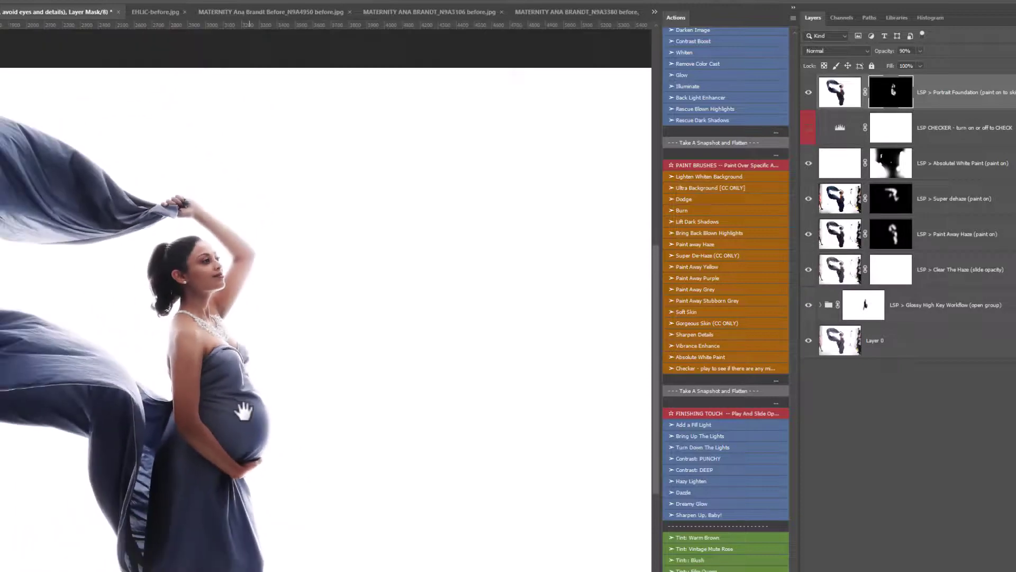
# Enlarge the brush and paint the Portrait Foundation over the dress and along the flowing fabric
pyautogui.moveTo(244, 411); pyautogui.dragTo(257, 320)
pyautogui.rightClick(273, 234)
pyautogui.moveTo(373, 259); pyautogui.dragTo(384, 259)
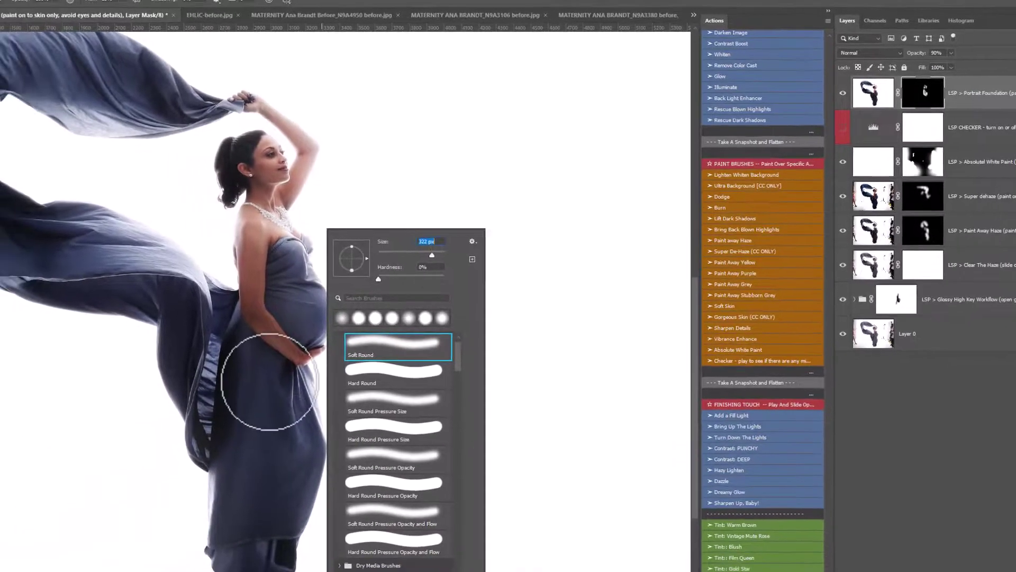
pyautogui.moveTo(270, 381)
pyautogui.mouseDown()
pyautogui.moveTo(263, 511)
pyautogui.moveTo(285, 434)
pyautogui.mouseUp()
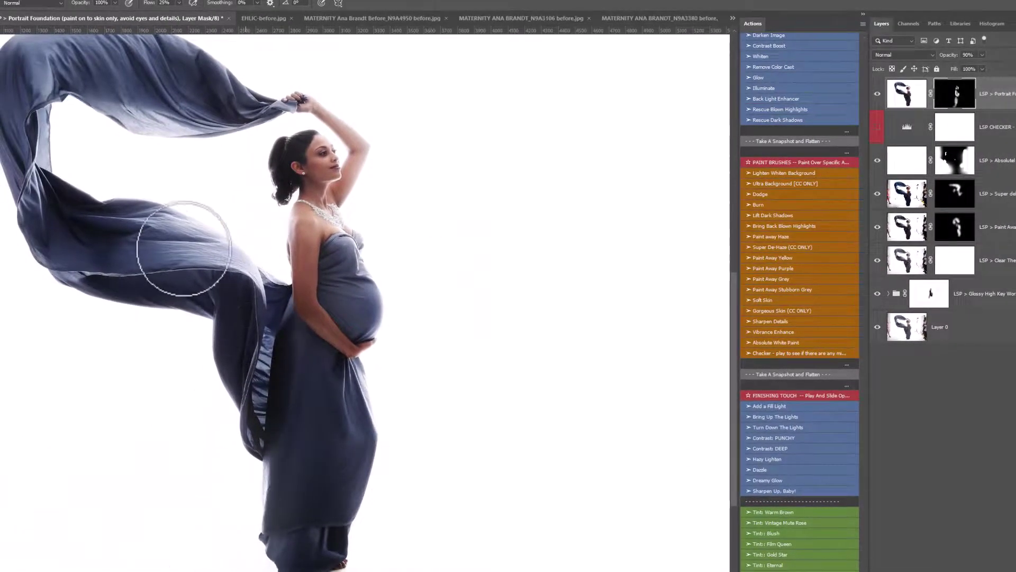
pyautogui.moveTo(184, 248); pyautogui.dragTo(14, 241)
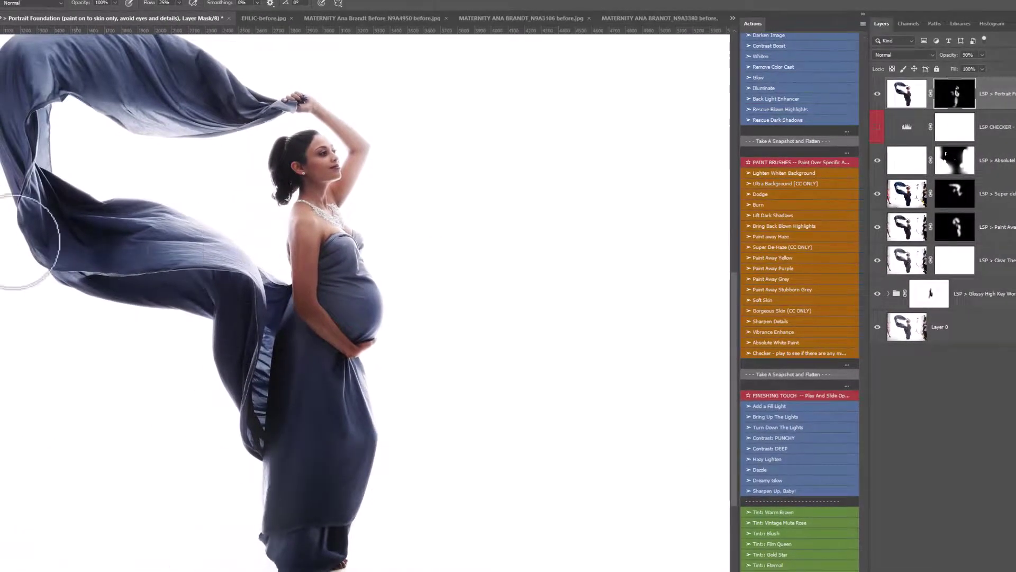
# Add the Sharpen Details paint-on layer and paint it over the woman's eyes and lips with a small soft brush
pyautogui.scroll(2, 227, 215)
pyautogui.keyDown('ctrl'); pyautogui.click(348, 200); pyautogui.keyUp('ctrl')
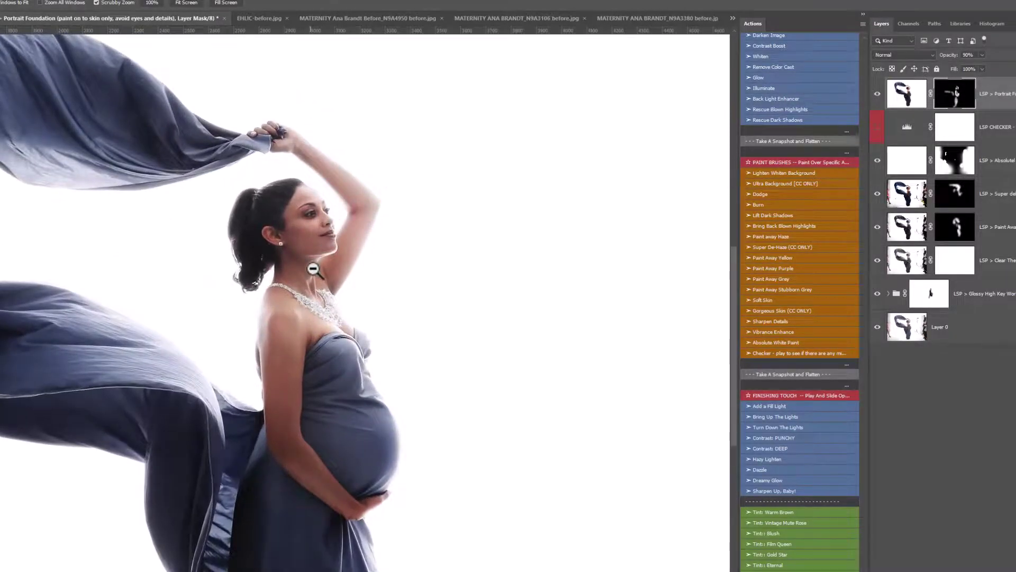
pyautogui.moveTo(313, 266); pyautogui.dragTo(344, 275)
pyautogui.click(776, 322)
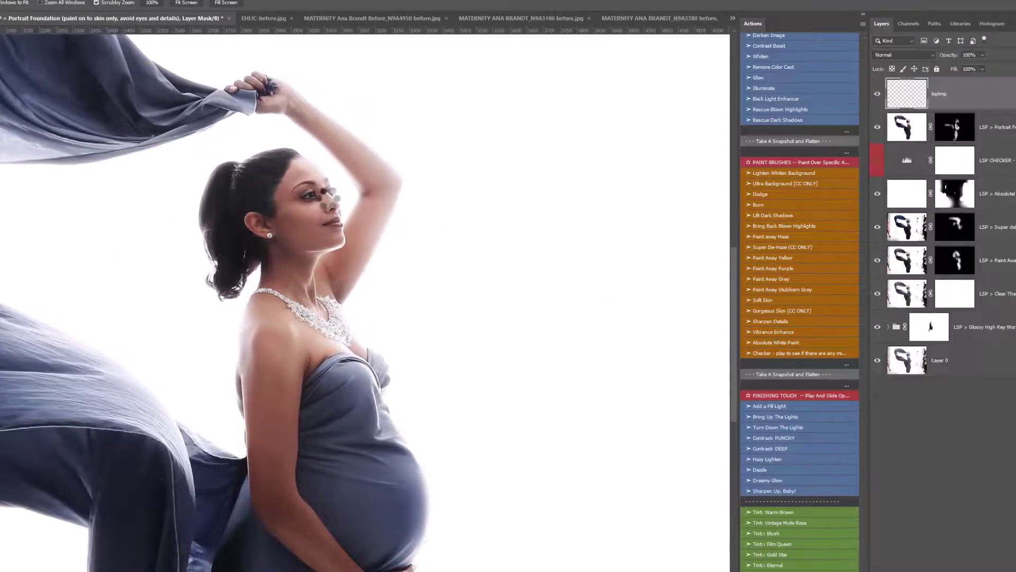
pyautogui.rightClick(349, 194)
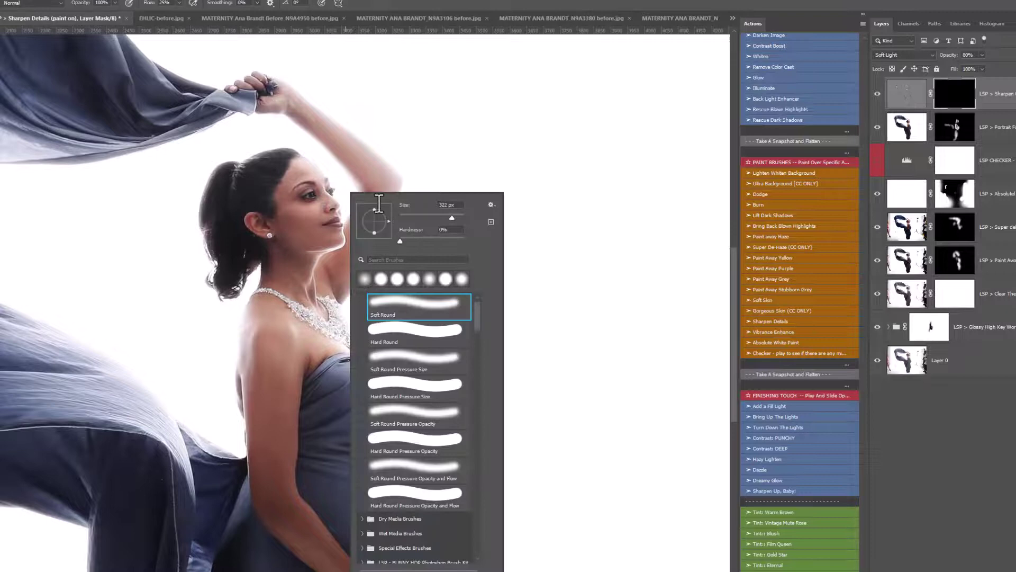
pyautogui.click(417, 218)
pyautogui.moveTo(317, 193)
pyautogui.mouseDown()
pyautogui.moveTo(315, 184)
pyautogui.moveTo(293, 200)
pyautogui.moveTo(328, 179)
pyautogui.moveTo(346, 216)
pyautogui.moveTo(331, 227)
pyautogui.mouseUp()
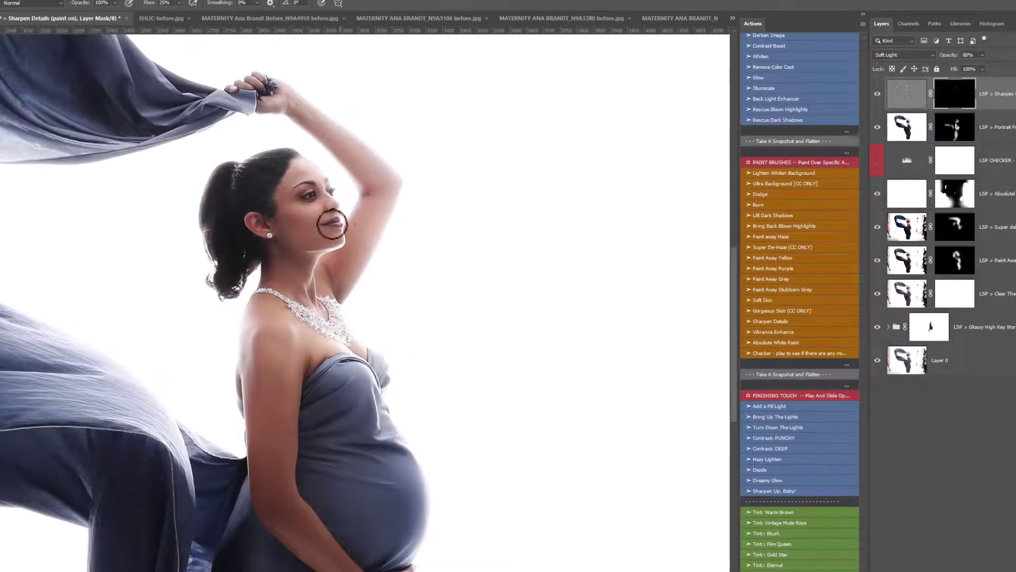
# Enlarge the brush and paint Sharpen Details from the woman's hair down to the necklace
pyautogui.rightClick(298, 204)
pyautogui.click(385, 226)
pyautogui.moveTo(278, 151)
pyautogui.mouseDown()
pyautogui.moveTo(262, 158)
pyautogui.moveTo(206, 270)
pyautogui.moveTo(191, 342)
pyautogui.moveTo(270, 301)
pyautogui.moveTo(331, 317)
pyautogui.mouseUp()
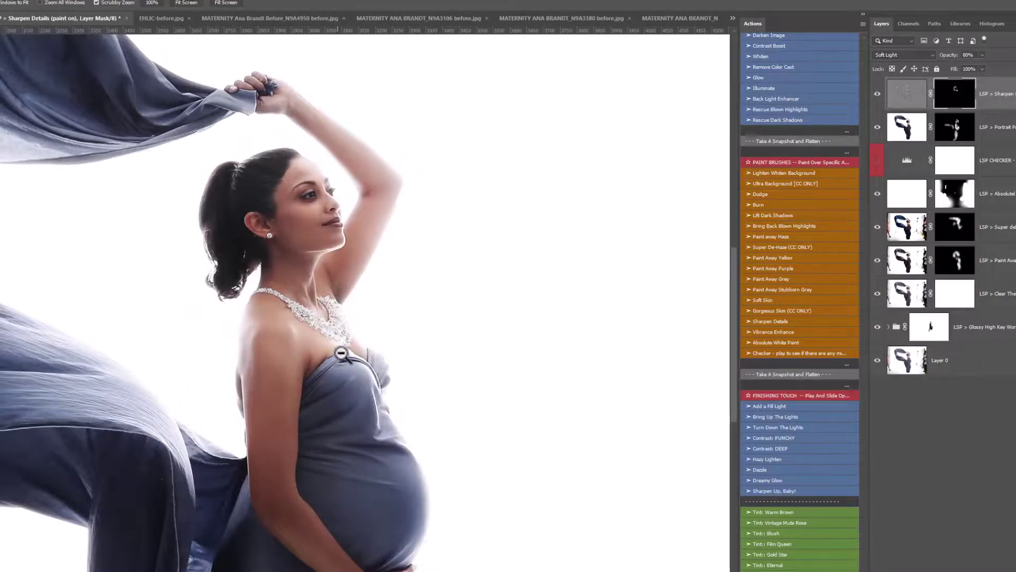
# Enlarge the soft brush further and paint Sharpen Details over the flowing fabric and the dress
pyautogui.scroll(-3, 330, 316)
pyautogui.rightClick(380, 320)
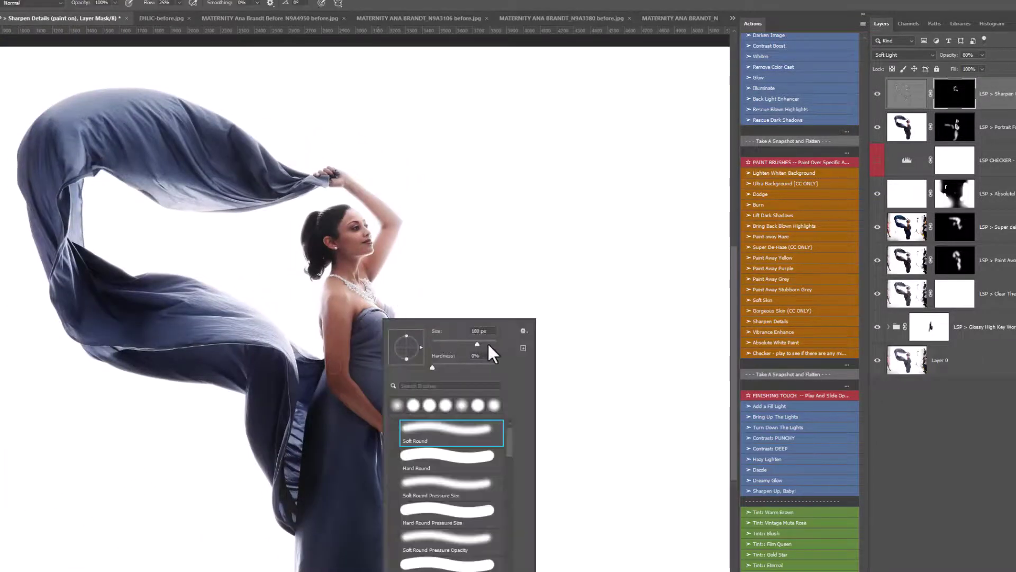
pyautogui.press('Return')
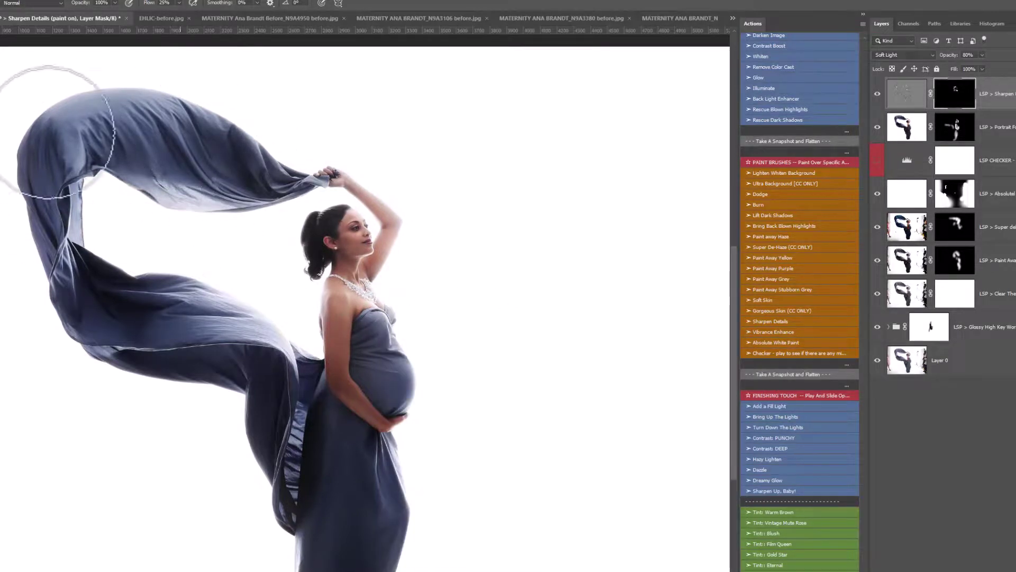
pyautogui.moveTo(48, 132)
pyautogui.mouseDown()
pyautogui.moveTo(153, 403)
pyautogui.moveTo(291, 429)
pyautogui.moveTo(240, 376)
pyautogui.moveTo(273, 394)
pyautogui.moveTo(227, 329)
pyautogui.moveTo(192, 313)
pyautogui.moveTo(295, 556)
pyautogui.moveTo(363, 450)
pyautogui.mouseUp()
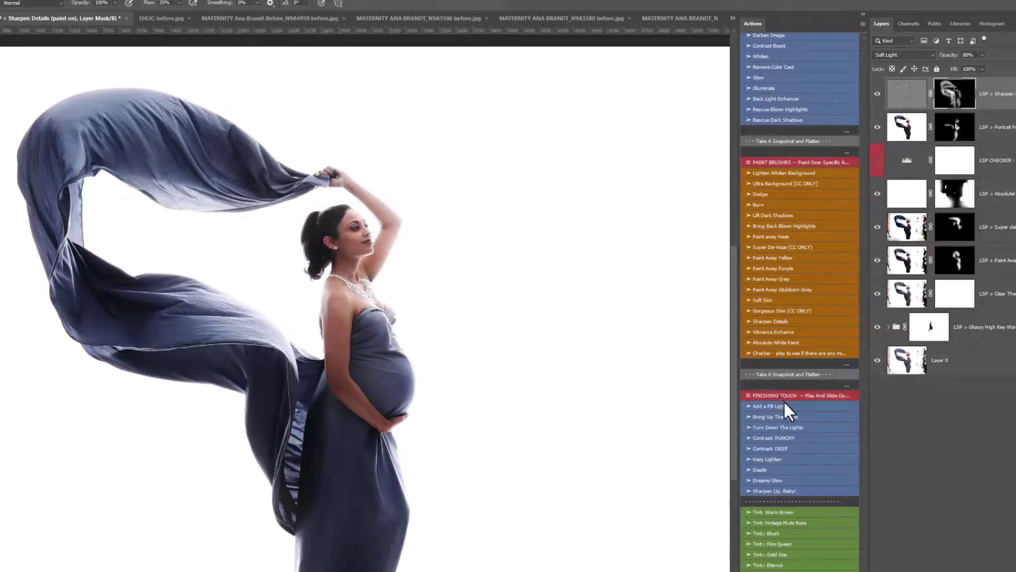
# Apply the Dazzle finishing touch and lower its opacity to 9%
pyautogui.click(802, 425)
pyautogui.click(777, 469)
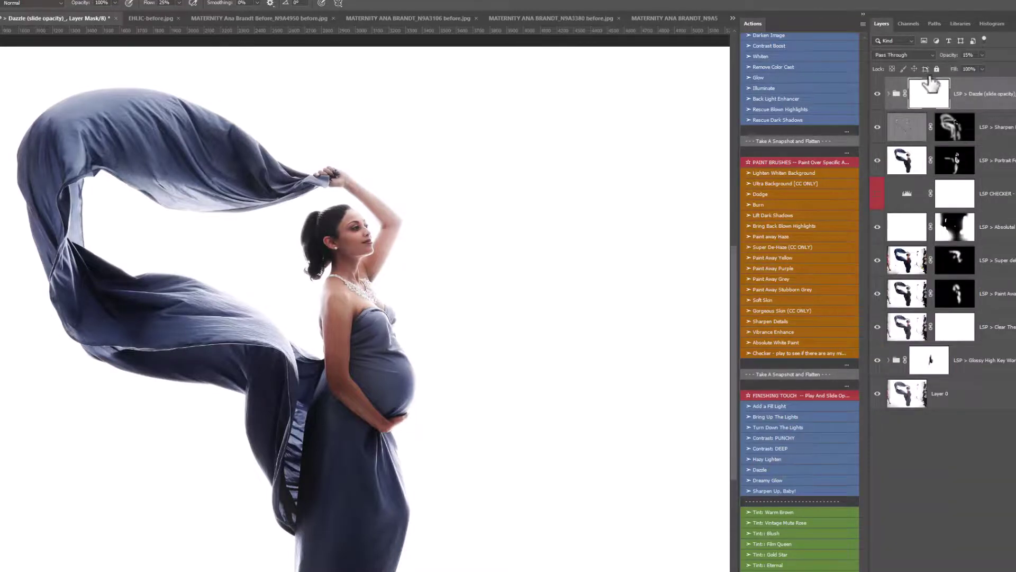
pyautogui.moveTo(1013, 62); pyautogui.dragTo(978, 75)
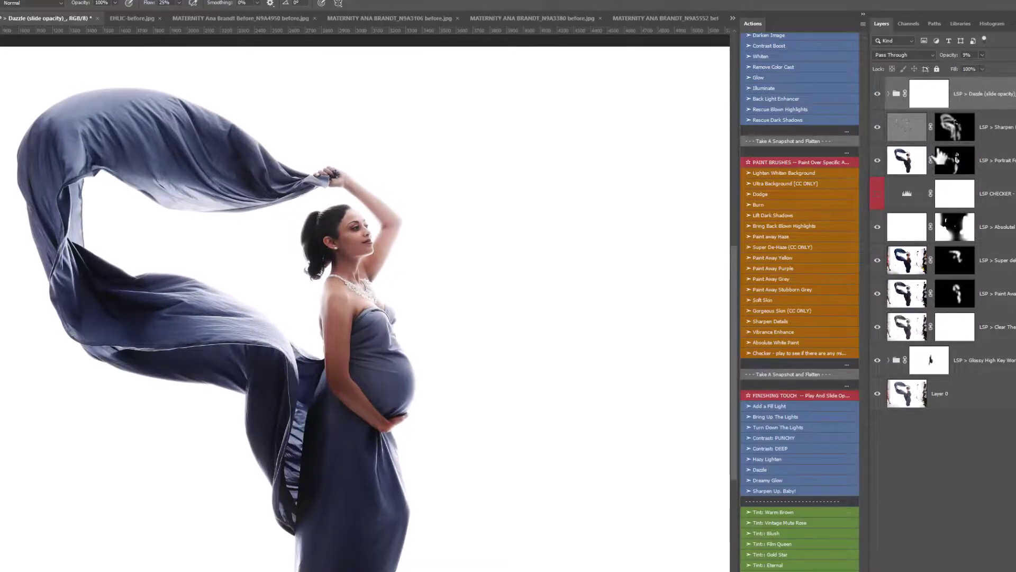
# Apply Sharpen Up, Baby!, compare the face with and without it, set its opacity to 26% and hide the Mini Sharpness layer
pyautogui.click(794, 492)
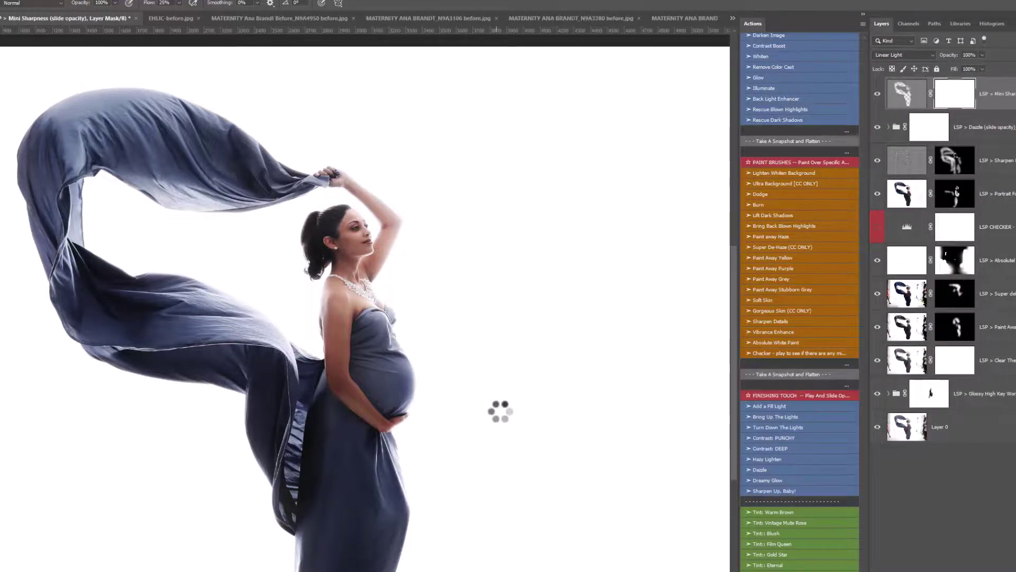
pyautogui.press('z')
pyautogui.moveTo(347, 221); pyautogui.dragTo(401, 296)
pyautogui.click(879, 94)
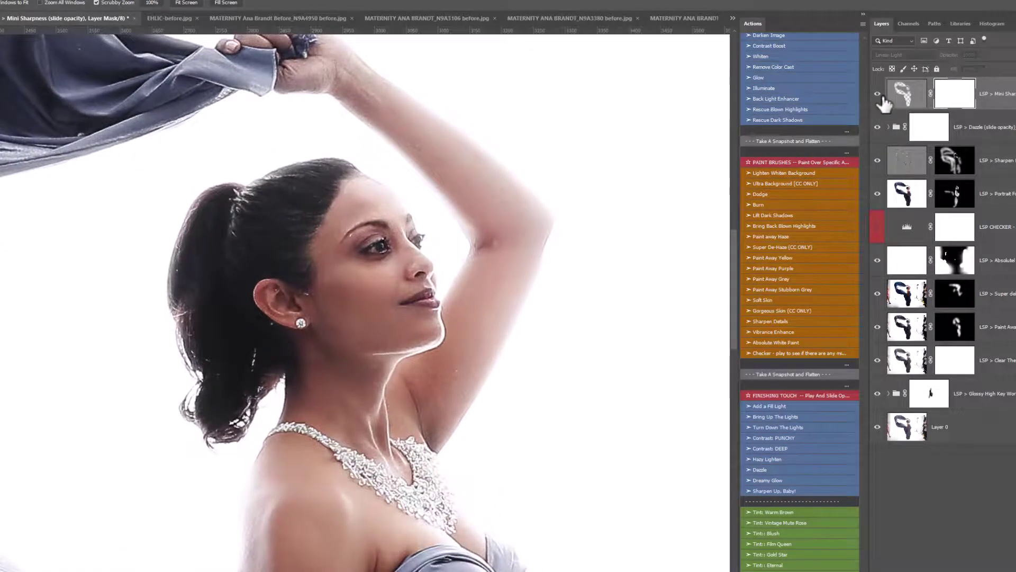
pyautogui.click(879, 93)
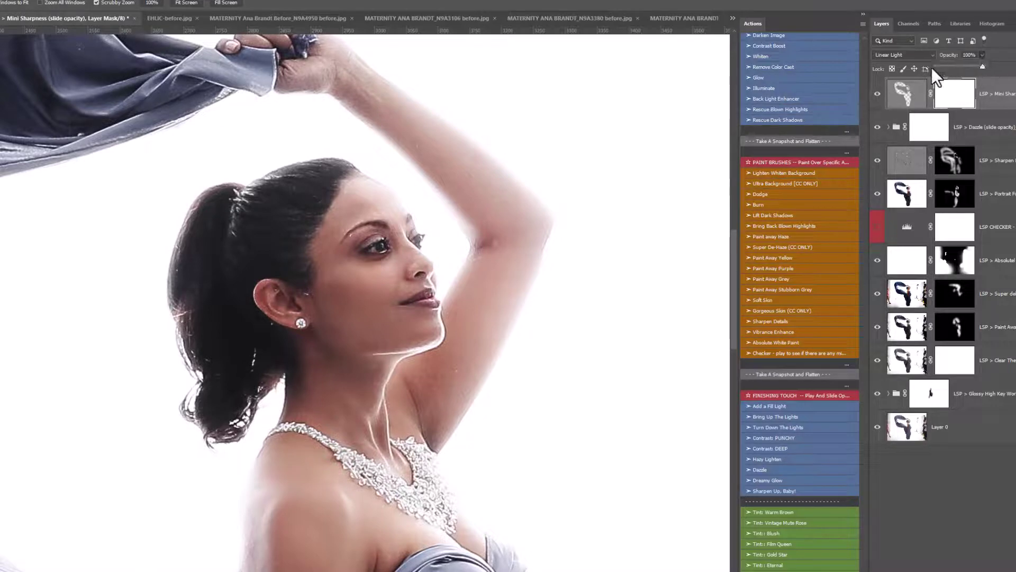
pyautogui.moveTo(932, 67); pyautogui.dragTo(948, 69)
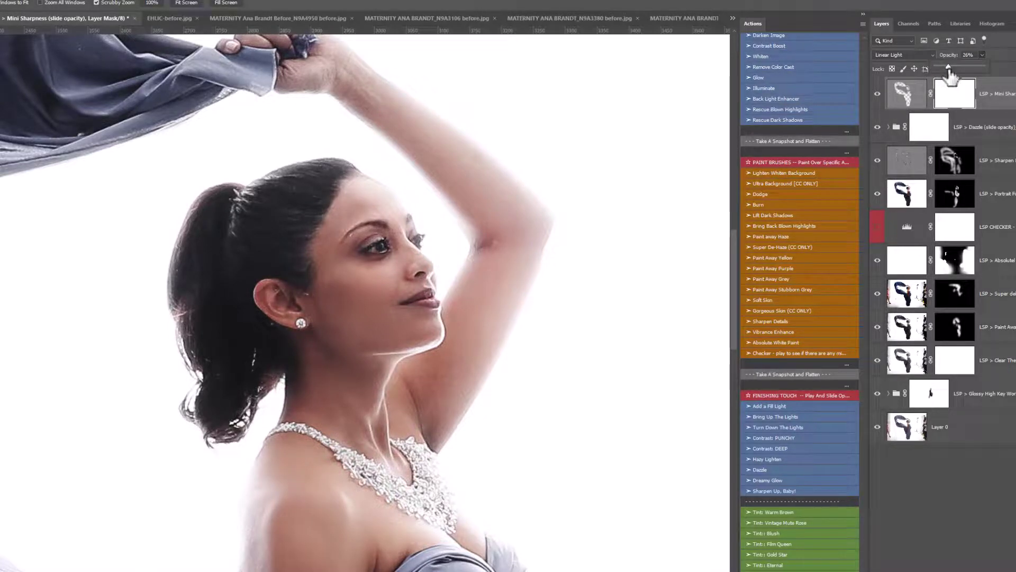
pyautogui.click(877, 93)
# Move the LSP Checker layer to the top of the layer stack
pyautogui.keyDown('alt'); pyautogui.click(532, 332); pyautogui.keyUp('alt')
pyautogui.keyDown('alt'); pyautogui.click(532, 333); pyautogui.keyUp('alt')
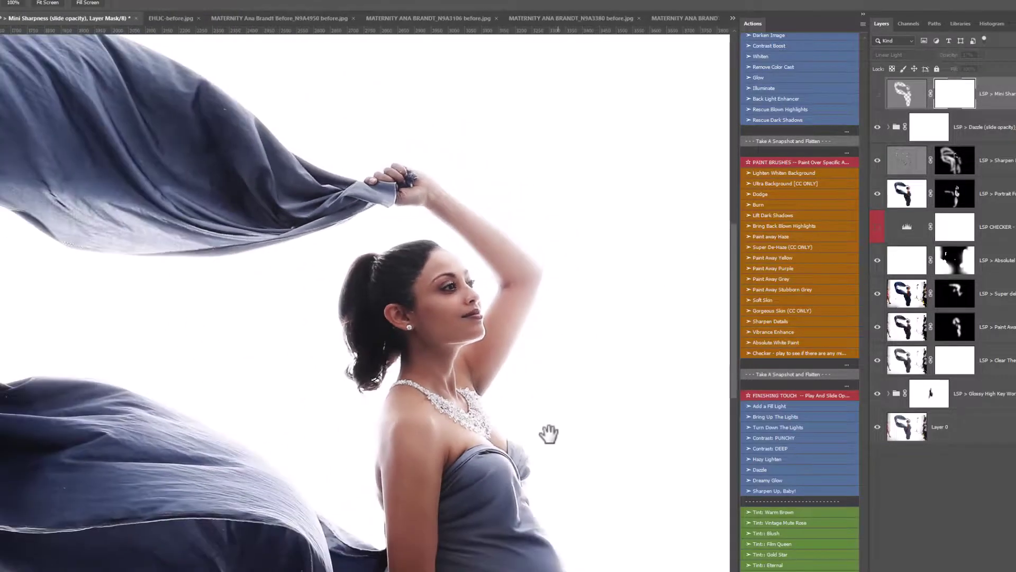
pyautogui.moveTo(548, 435); pyautogui.dragTo(474, 332)
pyautogui.keyDown('alt'); pyautogui.click(491, 332); pyautogui.keyUp('alt')
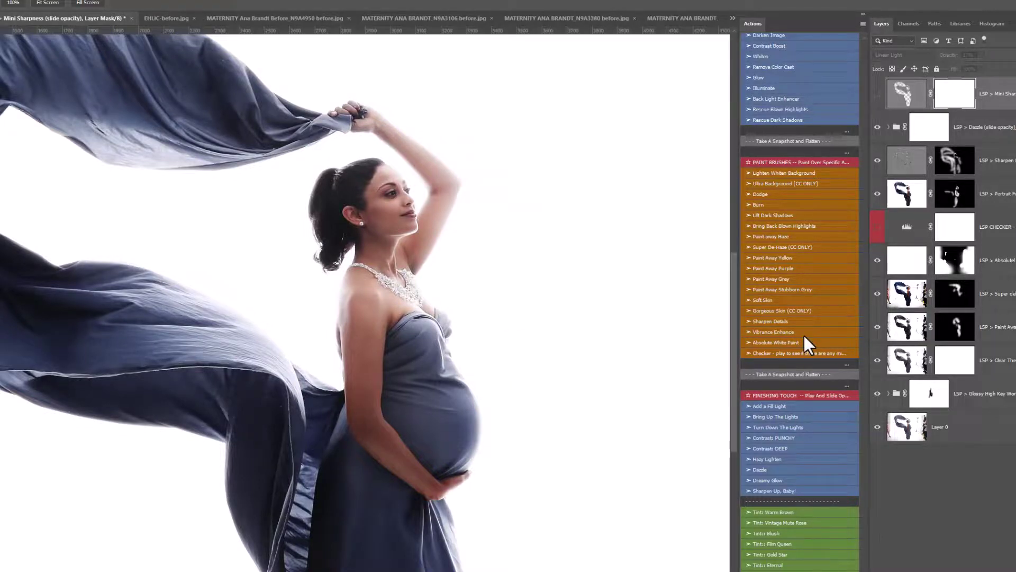
pyautogui.moveTo(877, 130); pyautogui.dragTo(868, 380)
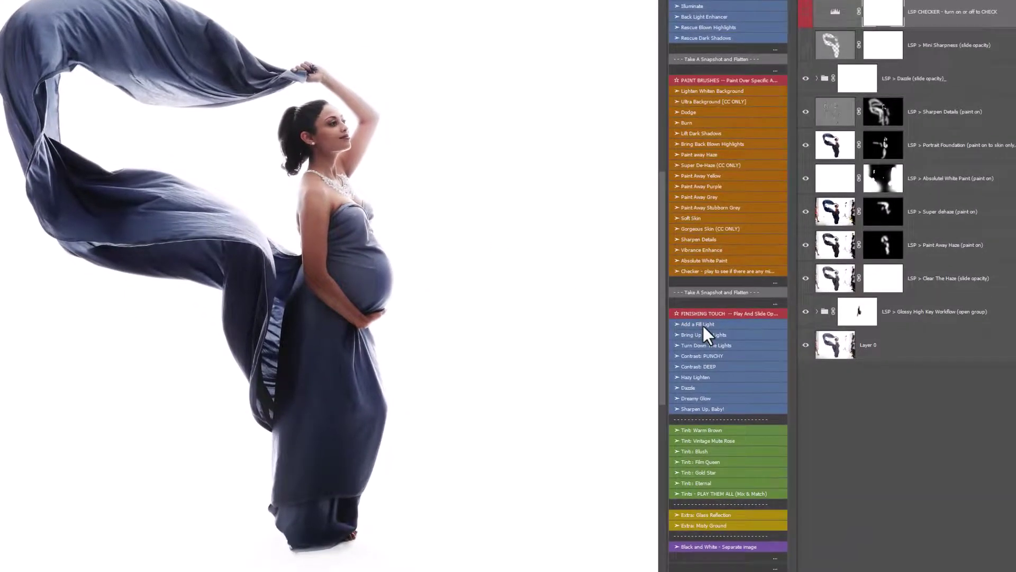
# Apply the Warm Brown tint, brush its mask over the belly, compare the photo with and without it, and leave it hidden
pyautogui.click(726, 429)
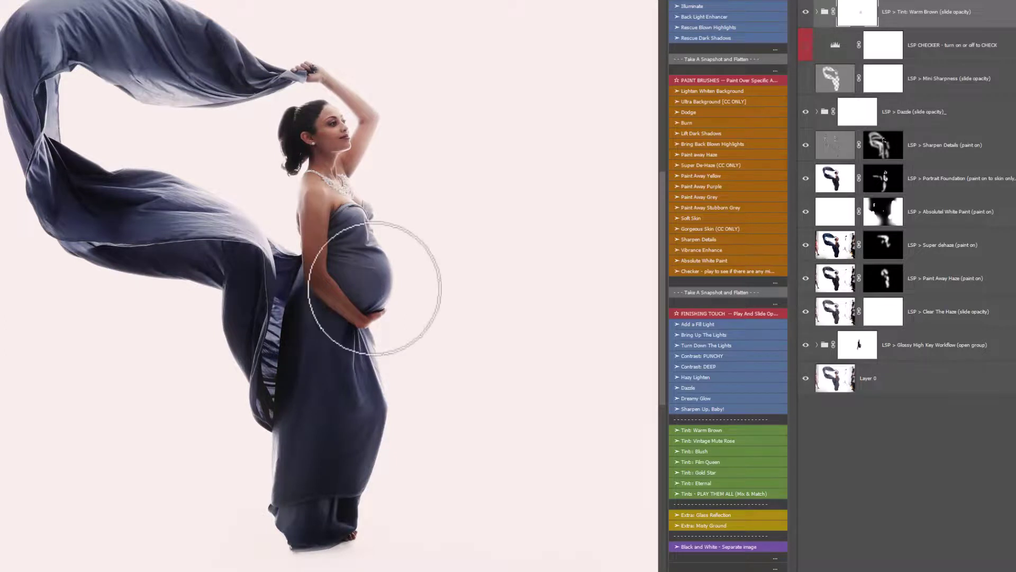
pyautogui.moveTo(372, 290); pyautogui.dragTo(363, 290)
pyautogui.moveTo(404, 237); pyautogui.dragTo(370, 238)
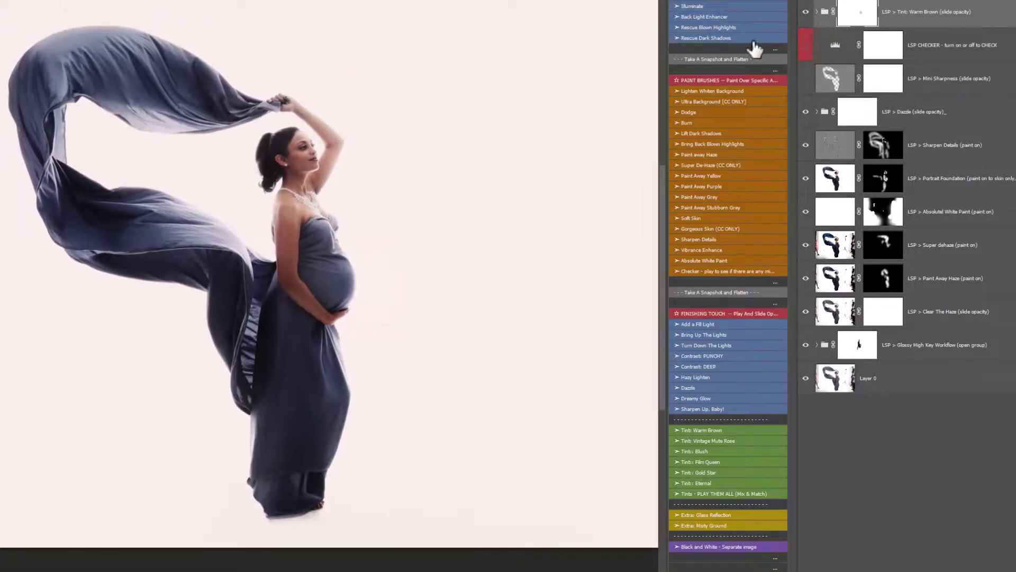
pyautogui.click(805, 11)
pyautogui.click(805, 11)
pyautogui.click(805, 11)
pyautogui.click(805, 11)
pyautogui.click(805, 11)
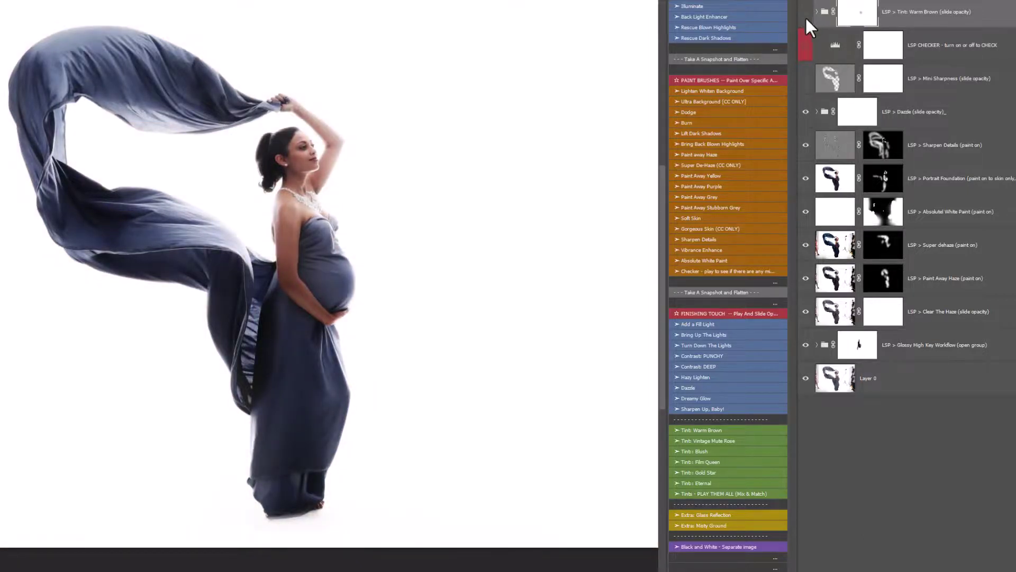
# Apply the Vintage Mute Rose tint to preview it and hide its layer
pyautogui.click(710, 440)
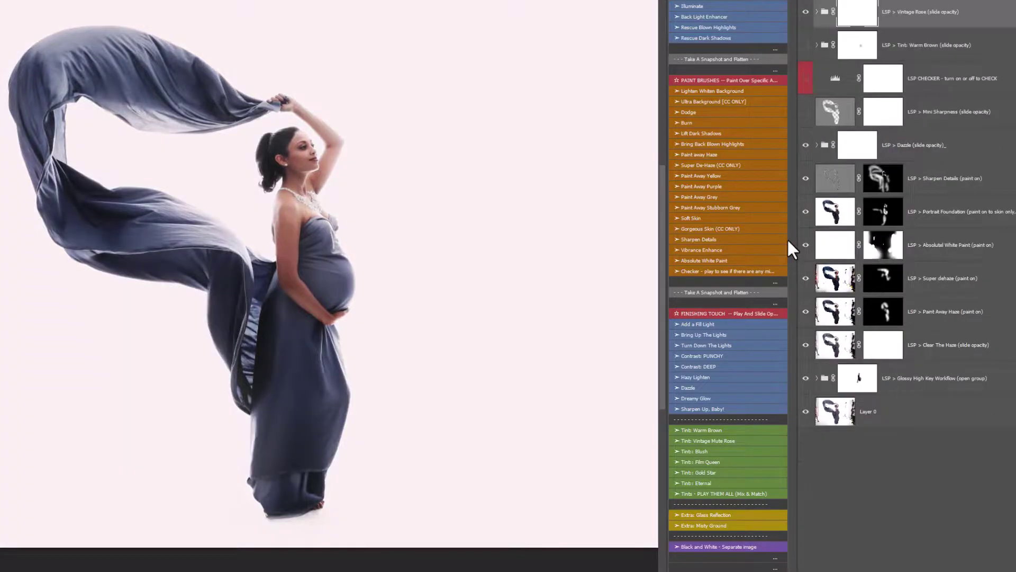
pyautogui.click(805, 10)
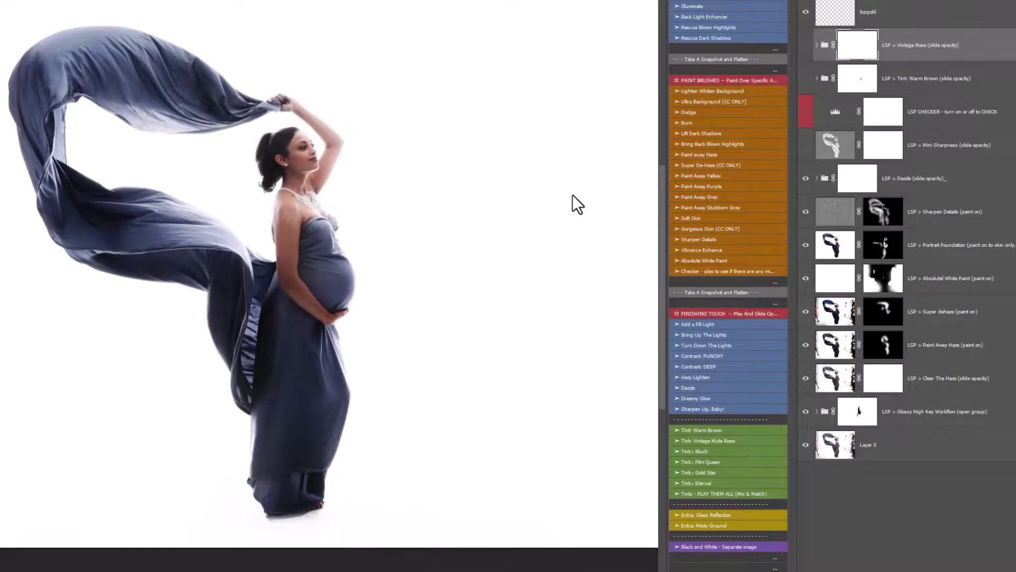
# Preview the Gold Star tint on the maternity photo and delete its layer
pyautogui.click(806, 12)
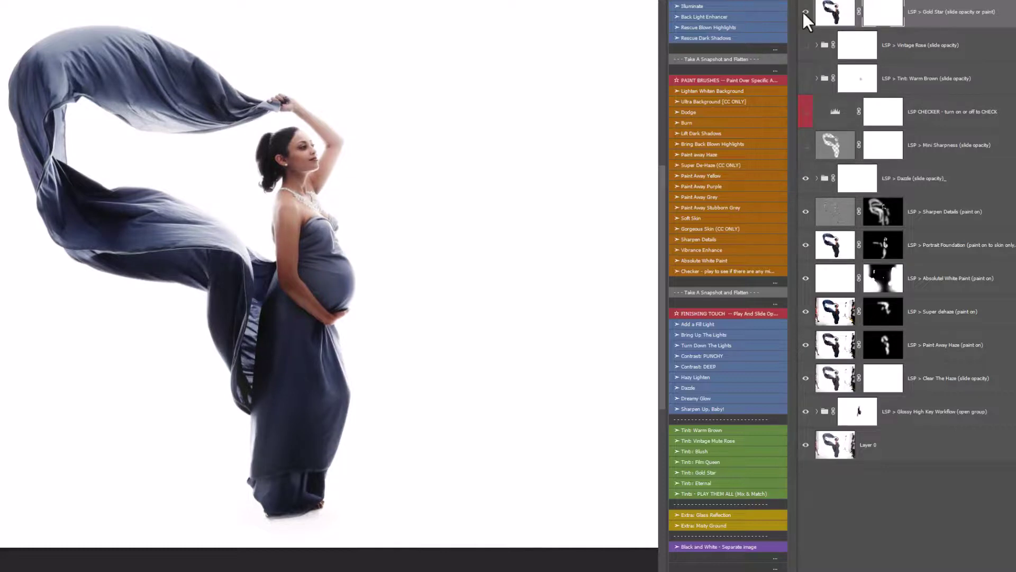
pyautogui.moveTo(880, 18); pyautogui.dragTo(952, 567)
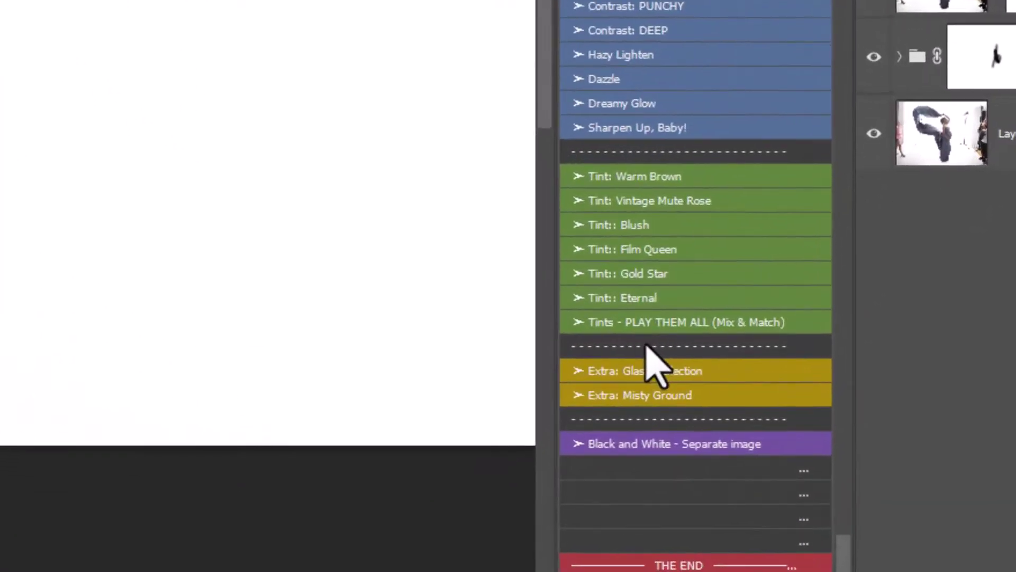
pyautogui.click(651, 366)
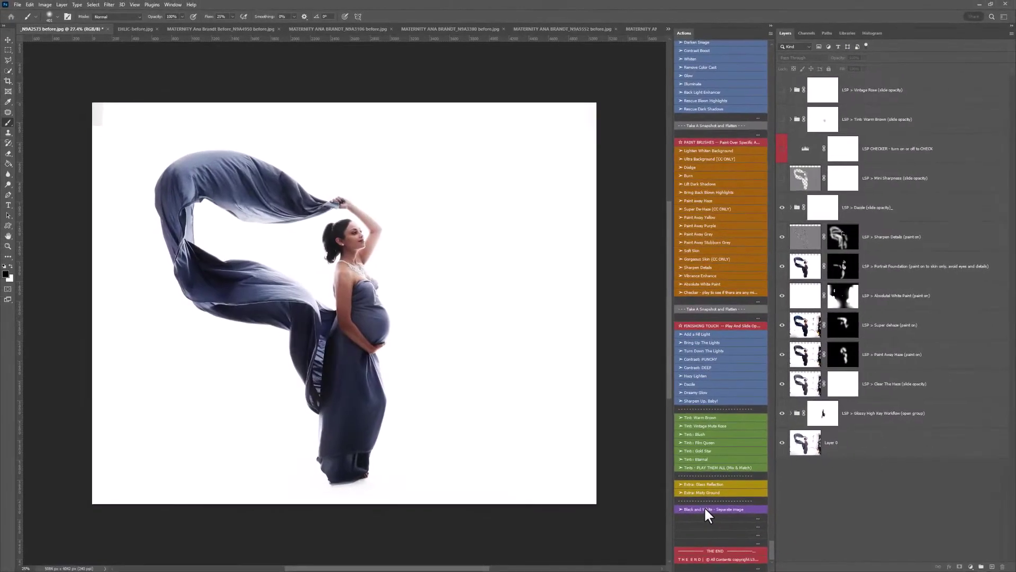
# Create a separate black and white image with its action and brush the Brighten mask over the belly and dress
pyautogui.click(704, 508)
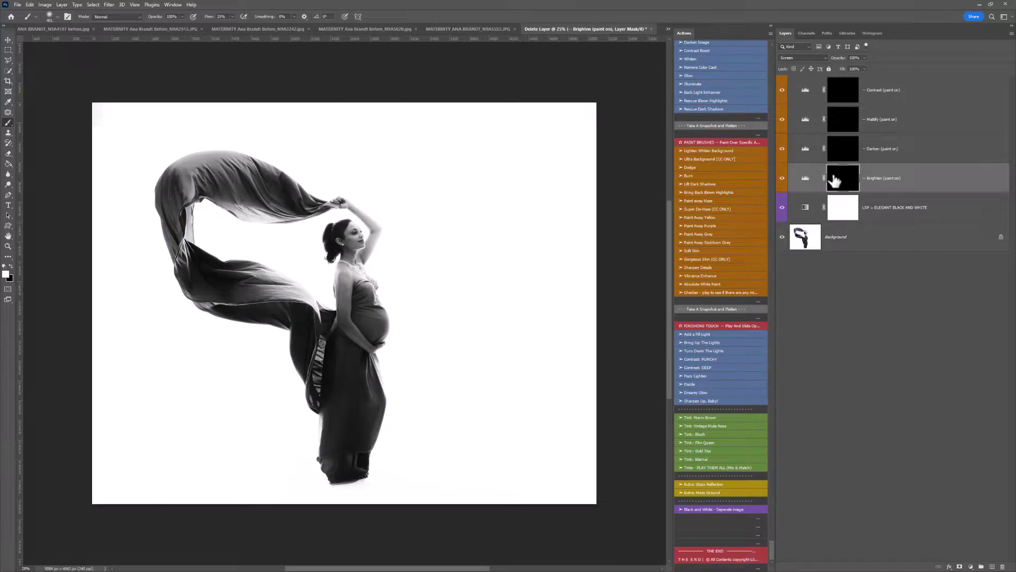
pyautogui.rightClick(416, 285)
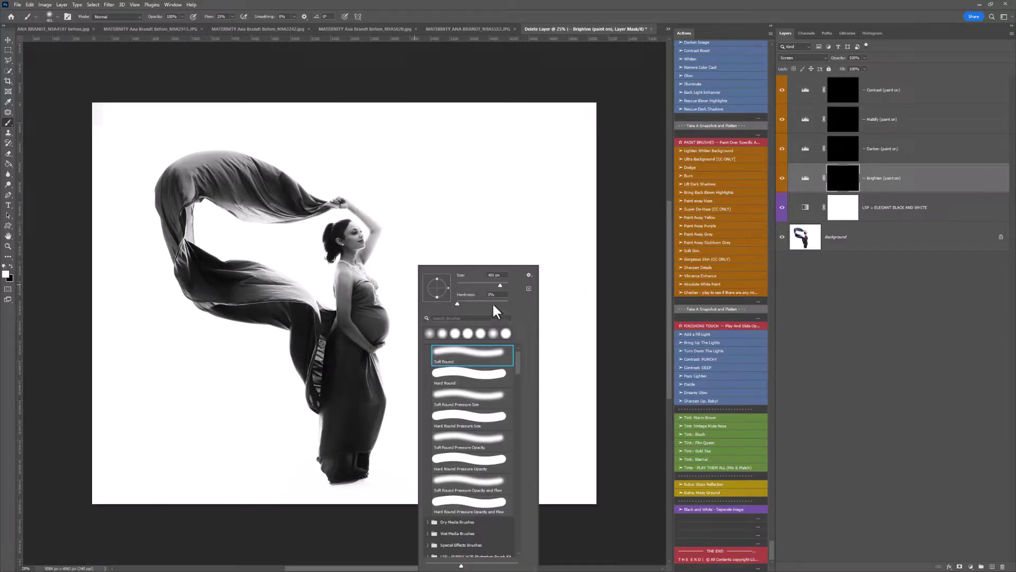
pyautogui.click(842, 175)
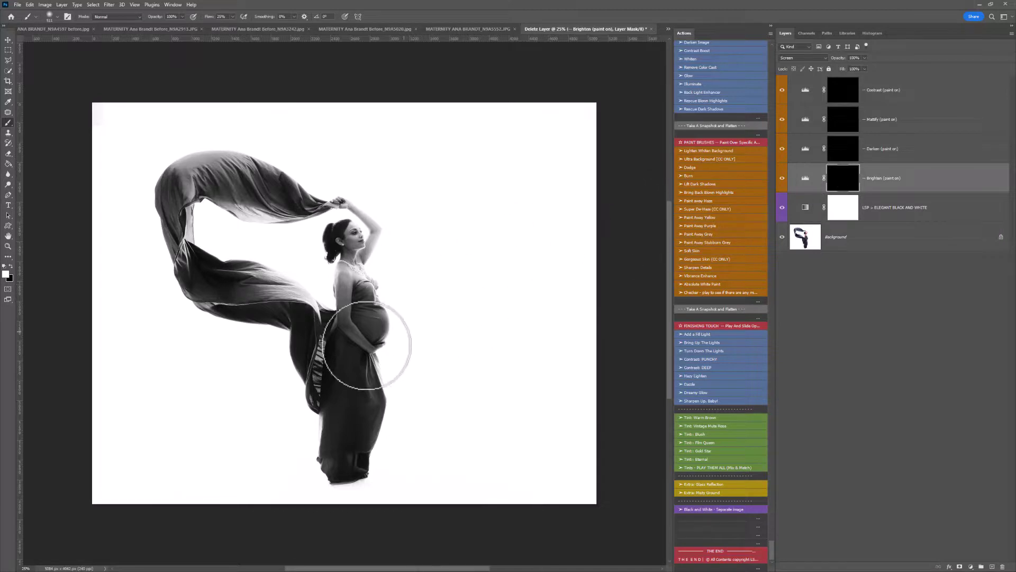
pyautogui.moveTo(385, 288)
pyautogui.mouseDown()
pyautogui.moveTo(360, 365)
pyautogui.moveTo(368, 301)
pyautogui.moveTo(344, 424)
pyautogui.mouseUp()
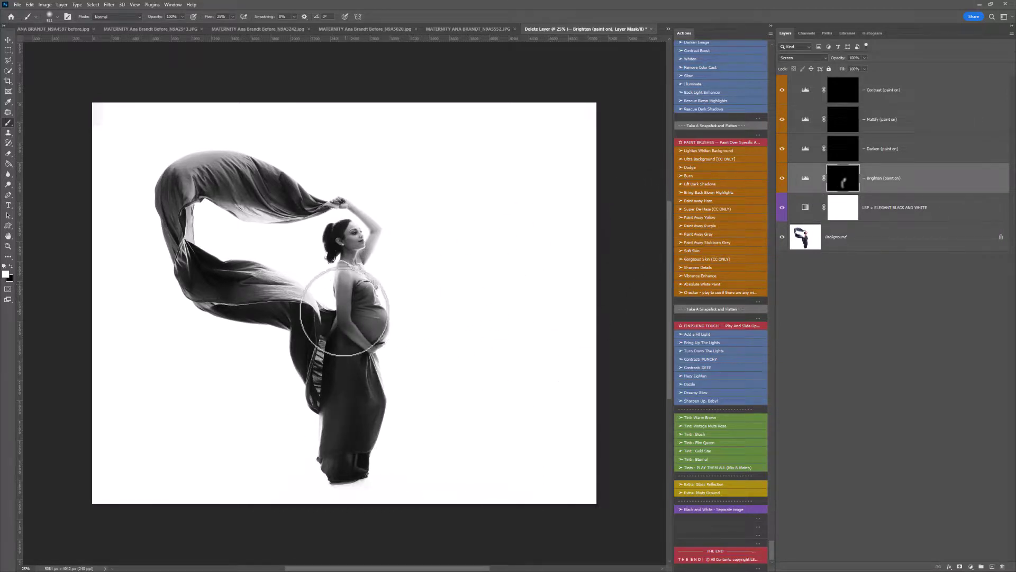
# Paint the Darken mask with single dabs over the upper body and the lower part of the dress
pyautogui.click(843, 151)
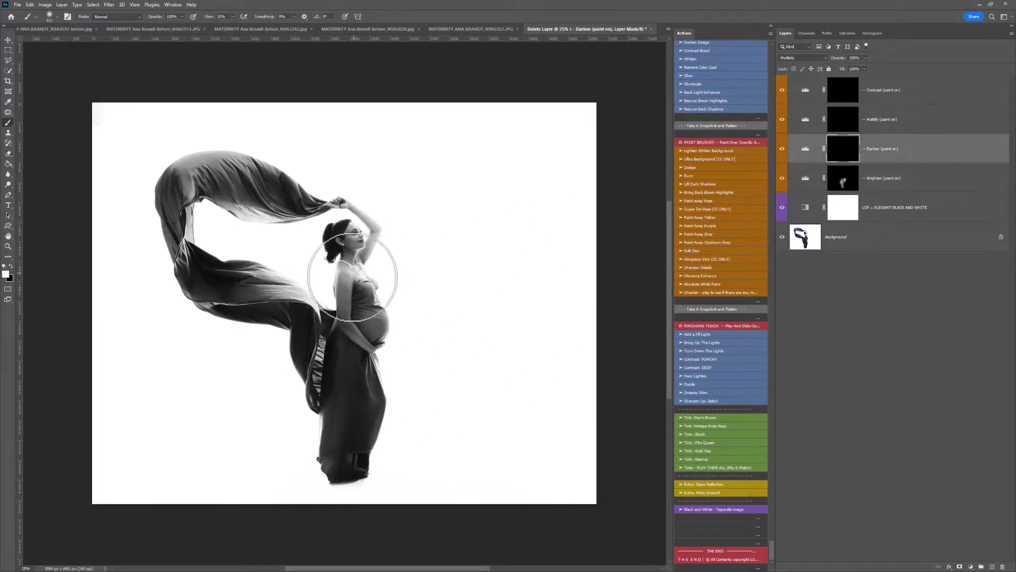
pyautogui.click(352, 277)
pyautogui.click(329, 427)
# Brush the Mattify mask over the belly and the flowing fabric, and the Contrast mask over the body and dress
pyautogui.click(838, 129)
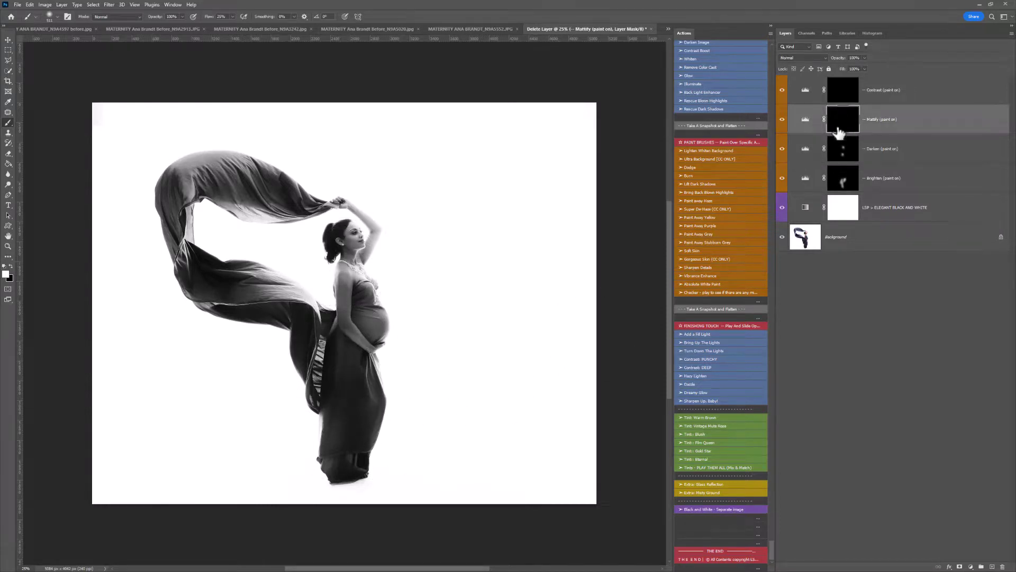
pyautogui.moveTo(365, 320)
pyautogui.mouseDown()
pyautogui.moveTo(376, 295)
pyautogui.moveTo(357, 375)
pyautogui.moveTo(373, 275)
pyautogui.mouseUp()
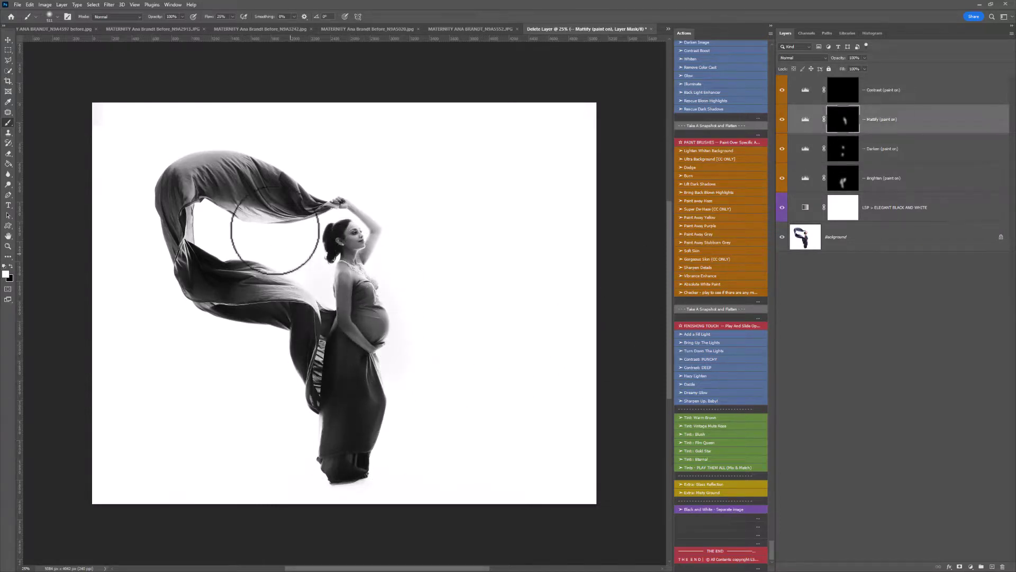
pyautogui.moveTo(275, 230)
pyautogui.mouseDown()
pyautogui.moveTo(259, 268)
pyautogui.moveTo(317, 410)
pyautogui.mouseUp()
pyautogui.click(843, 90)
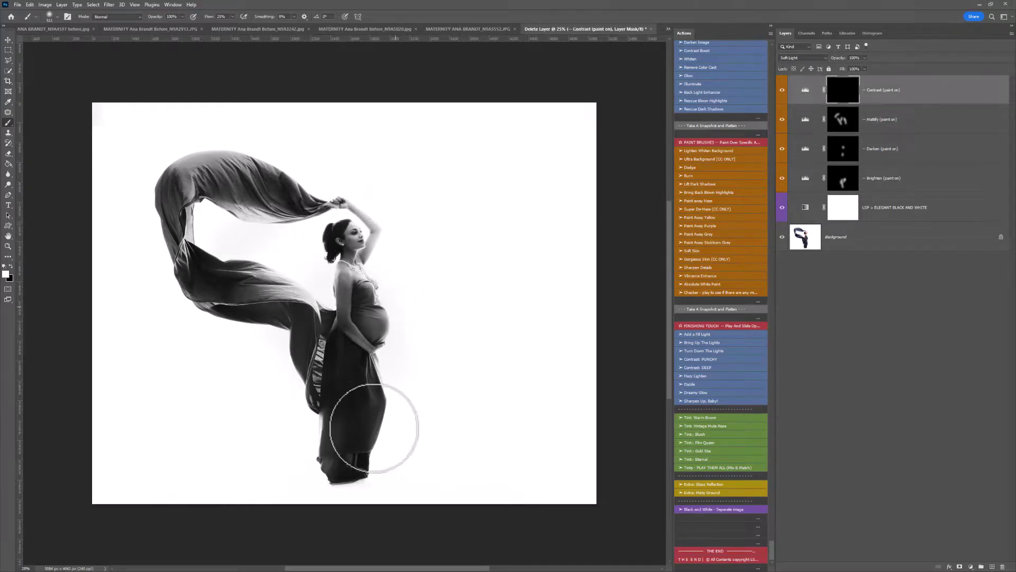
pyautogui.moveTo(374, 427); pyautogui.dragTo(377, 423)
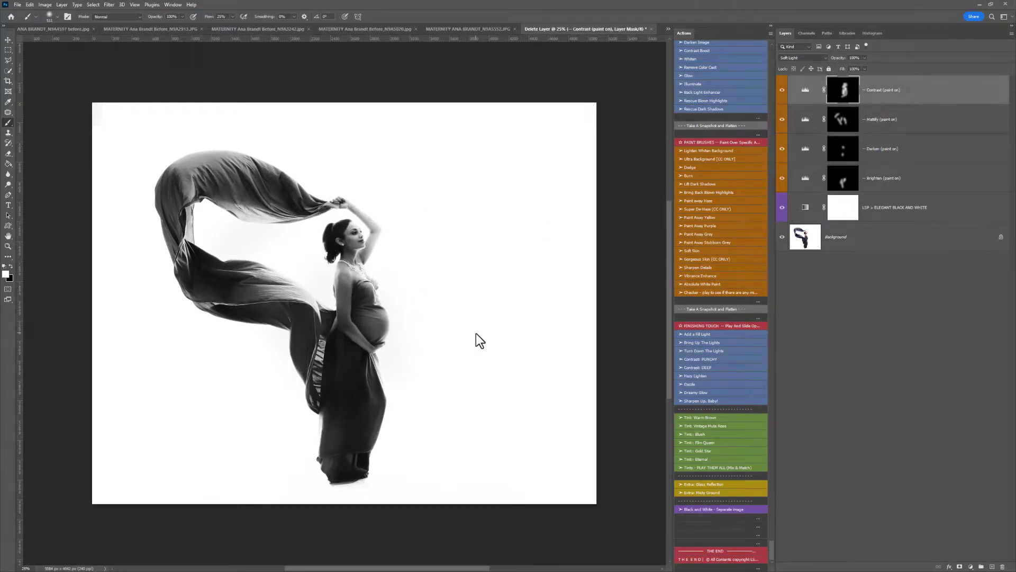
# Close the black and white image without saving and toggle the colour photo's edit layers, leaving Mini Sharpness shown
pyautogui.click(651, 29)
pyautogui.click(508, 208)
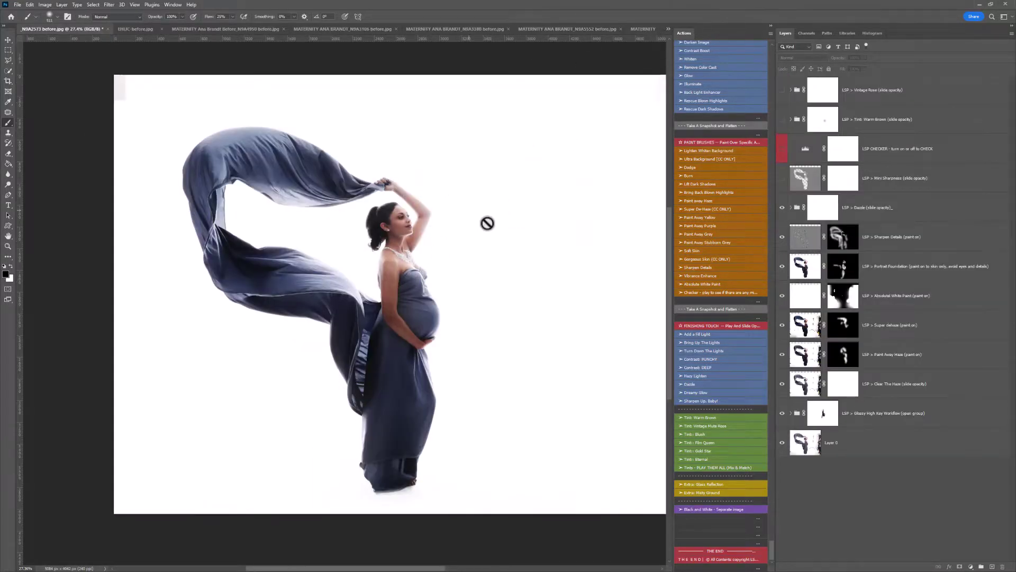
pyautogui.moveTo(782, 413)
pyautogui.mouseDown()
pyautogui.moveTo(785, 175)
pyautogui.moveTo(792, 381)
pyautogui.moveTo(784, 423)
pyautogui.moveTo(771, 245)
pyautogui.moveTo(781, 177)
pyautogui.mouseUp()
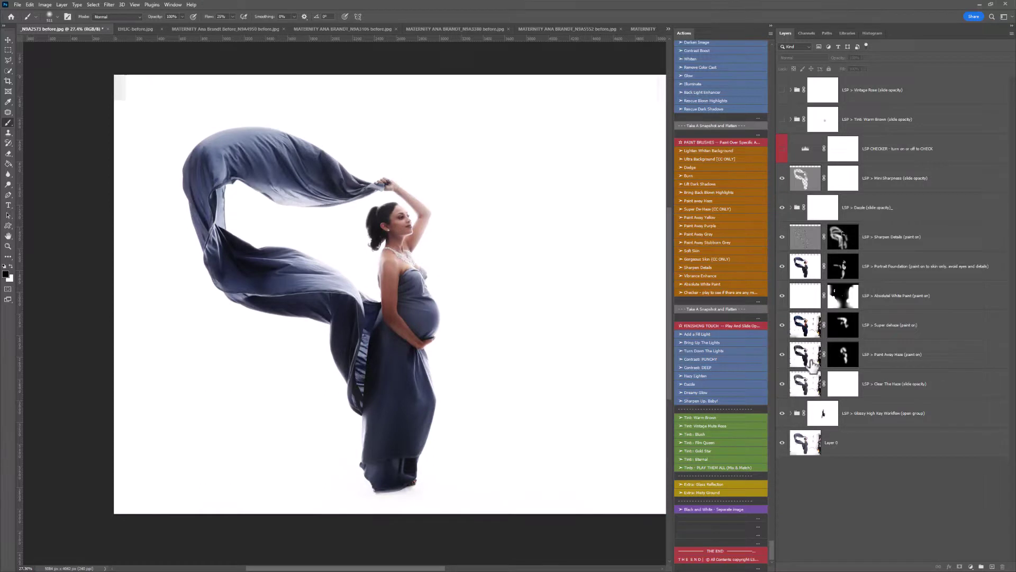